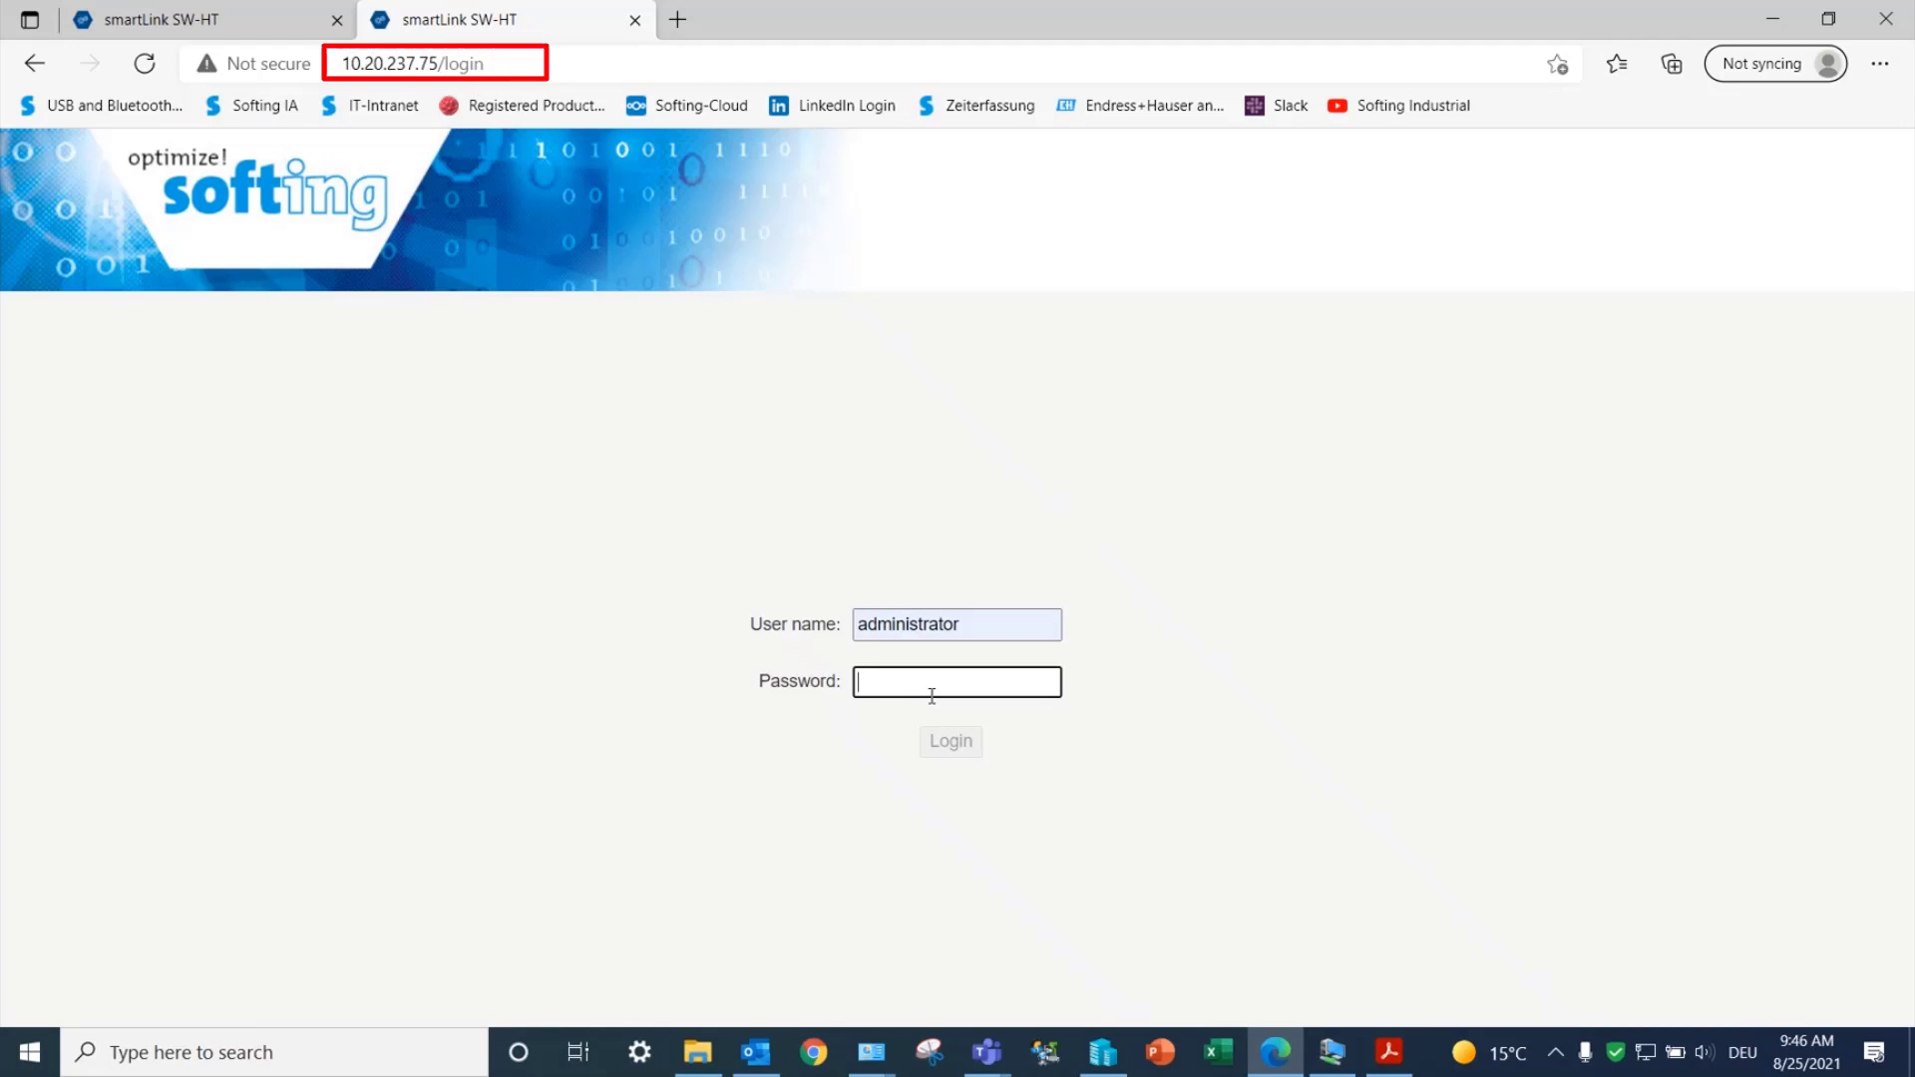
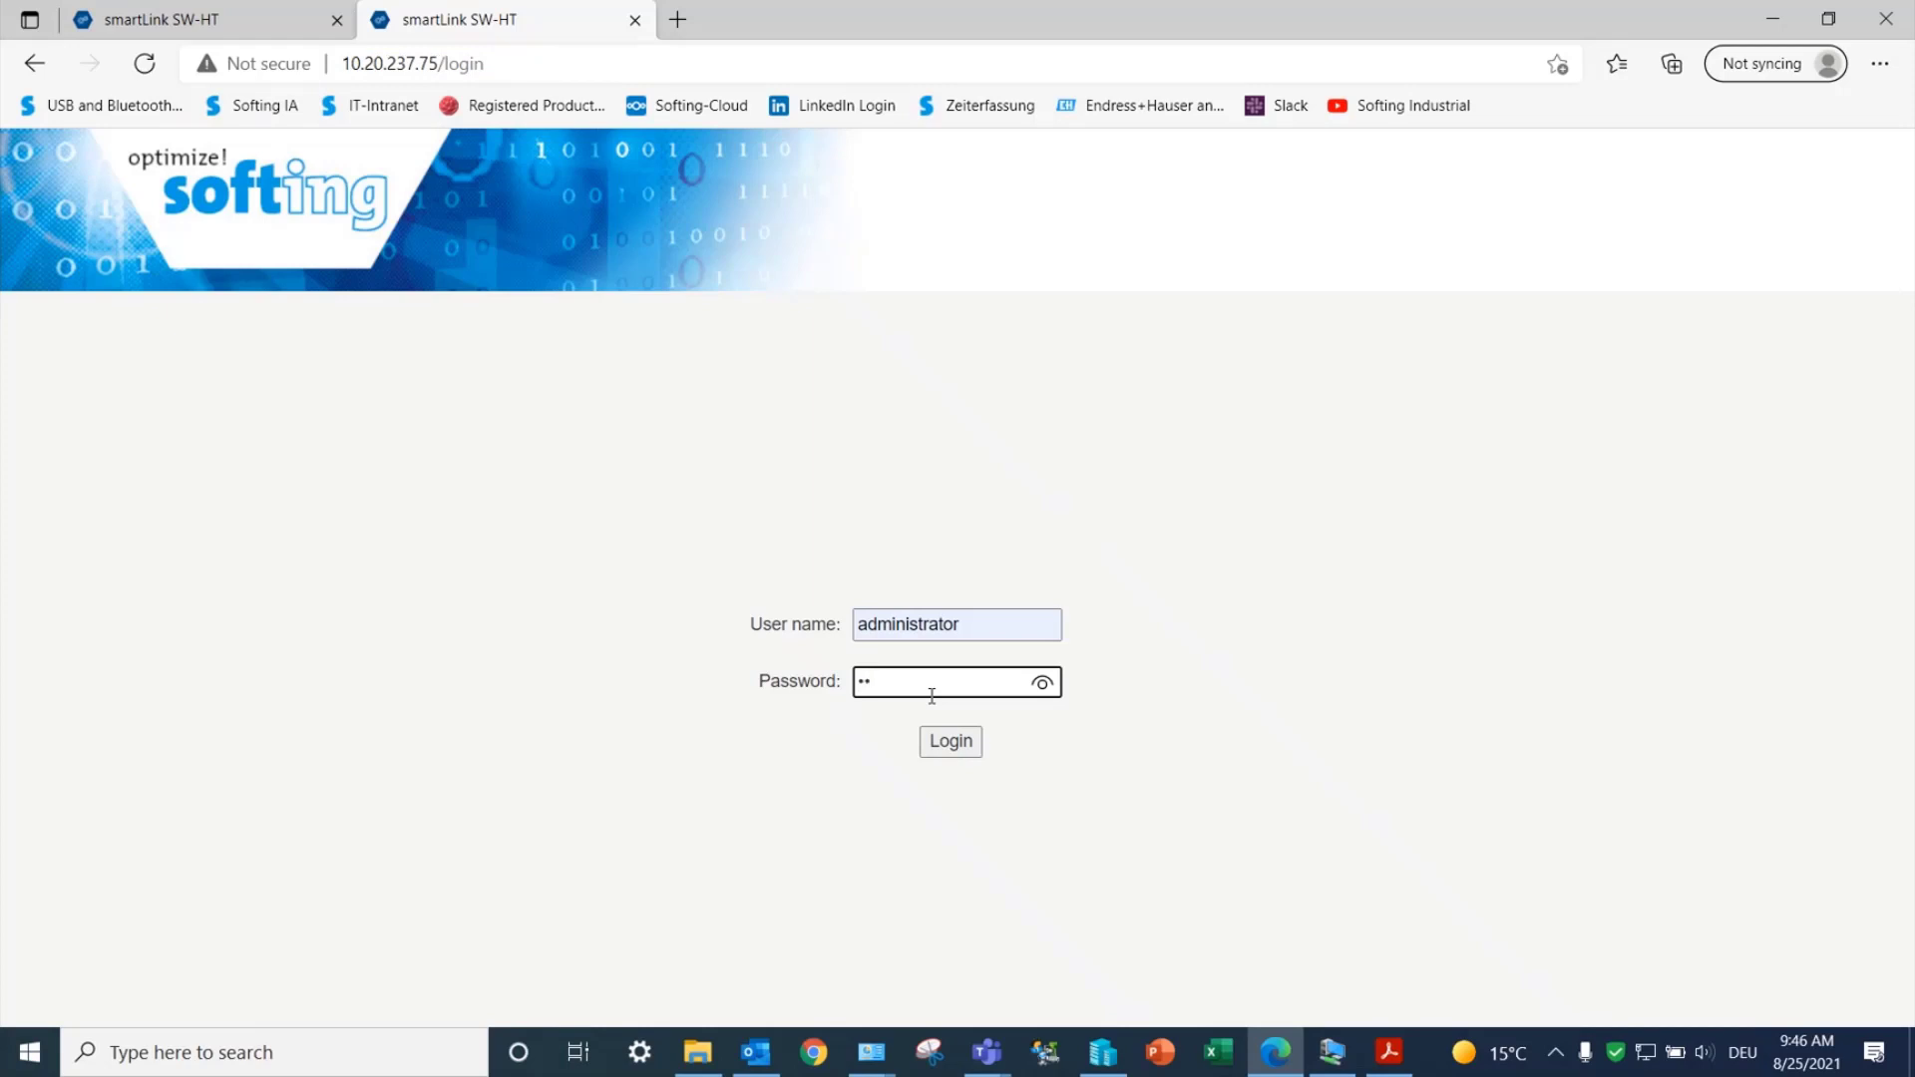
key(Return)
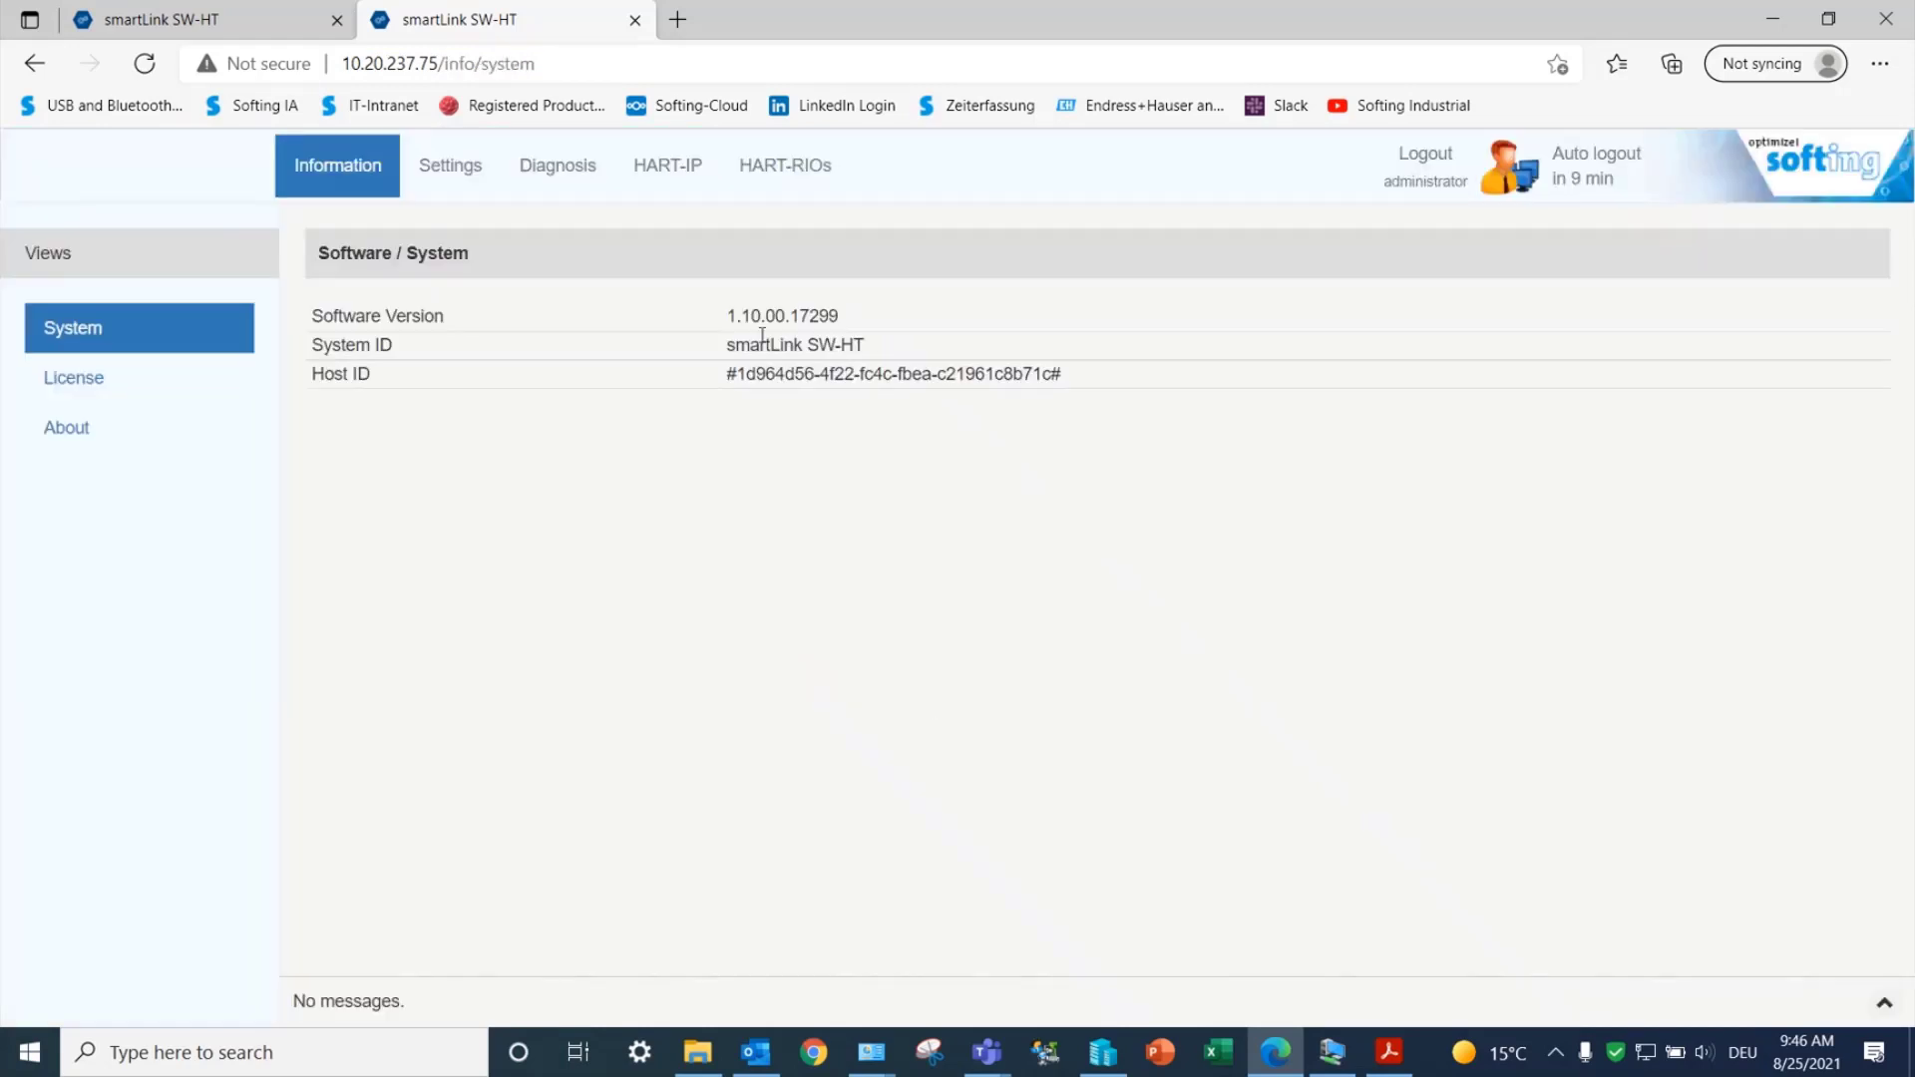
- Go to the HART-RIOs configuration and show the empty Allen-Bradley RIO list
click(746, 182)
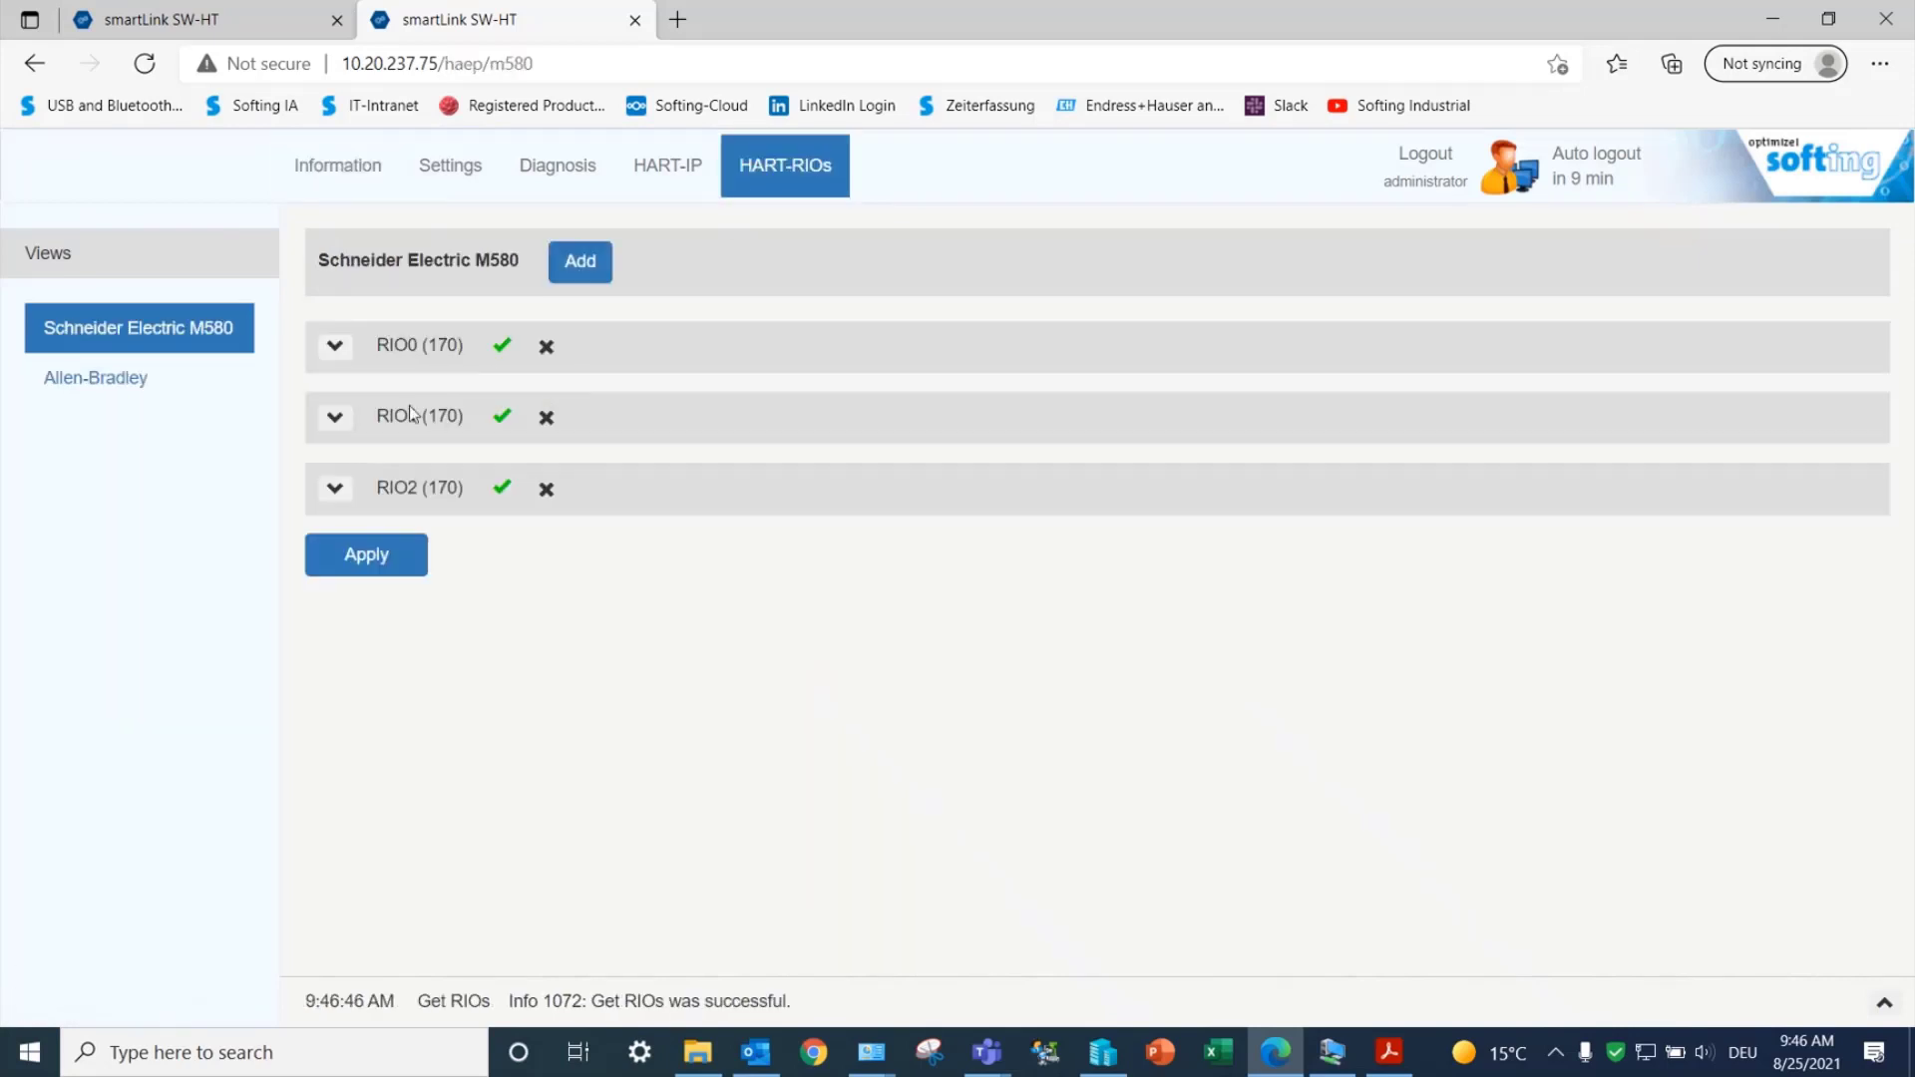
click(175, 386)
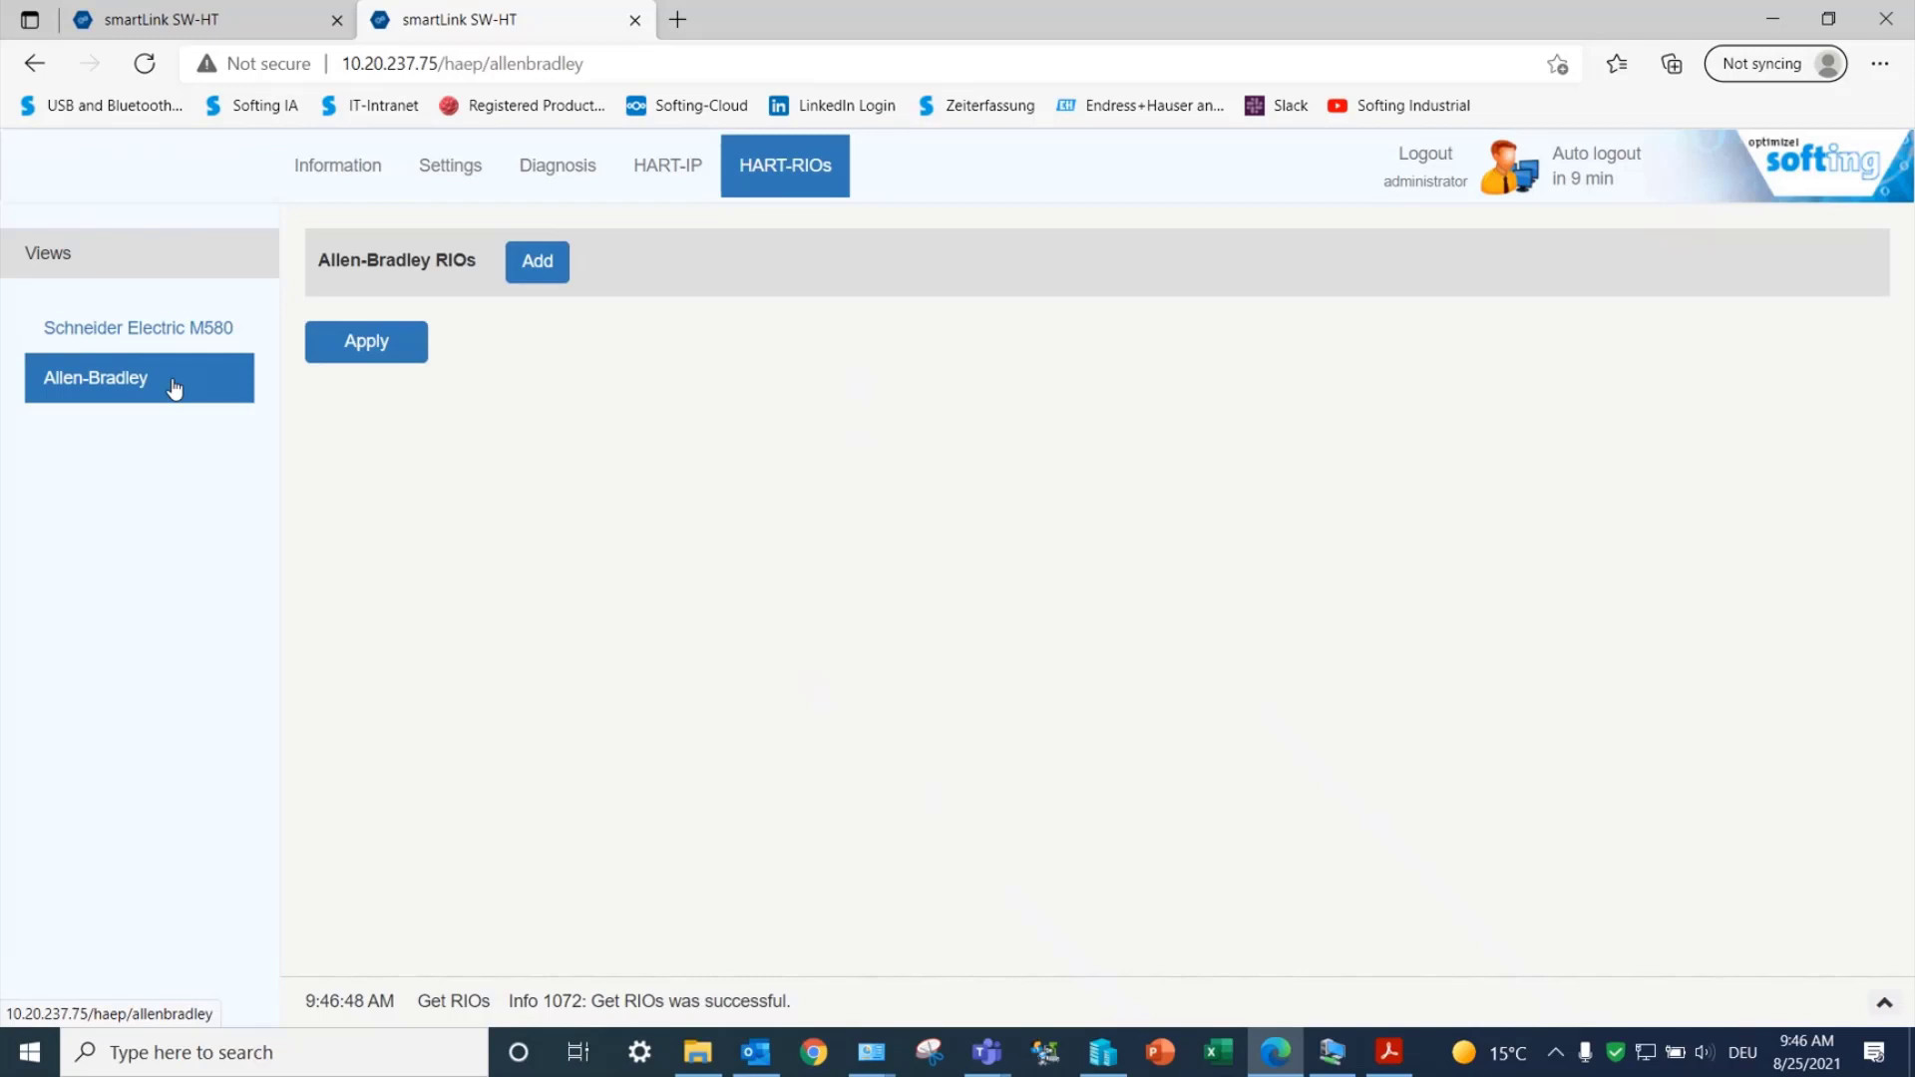
- Add an Allen-Bradley RIO named Plant-2021-1756 with IP address path 192.168.10.70
click(555, 278)
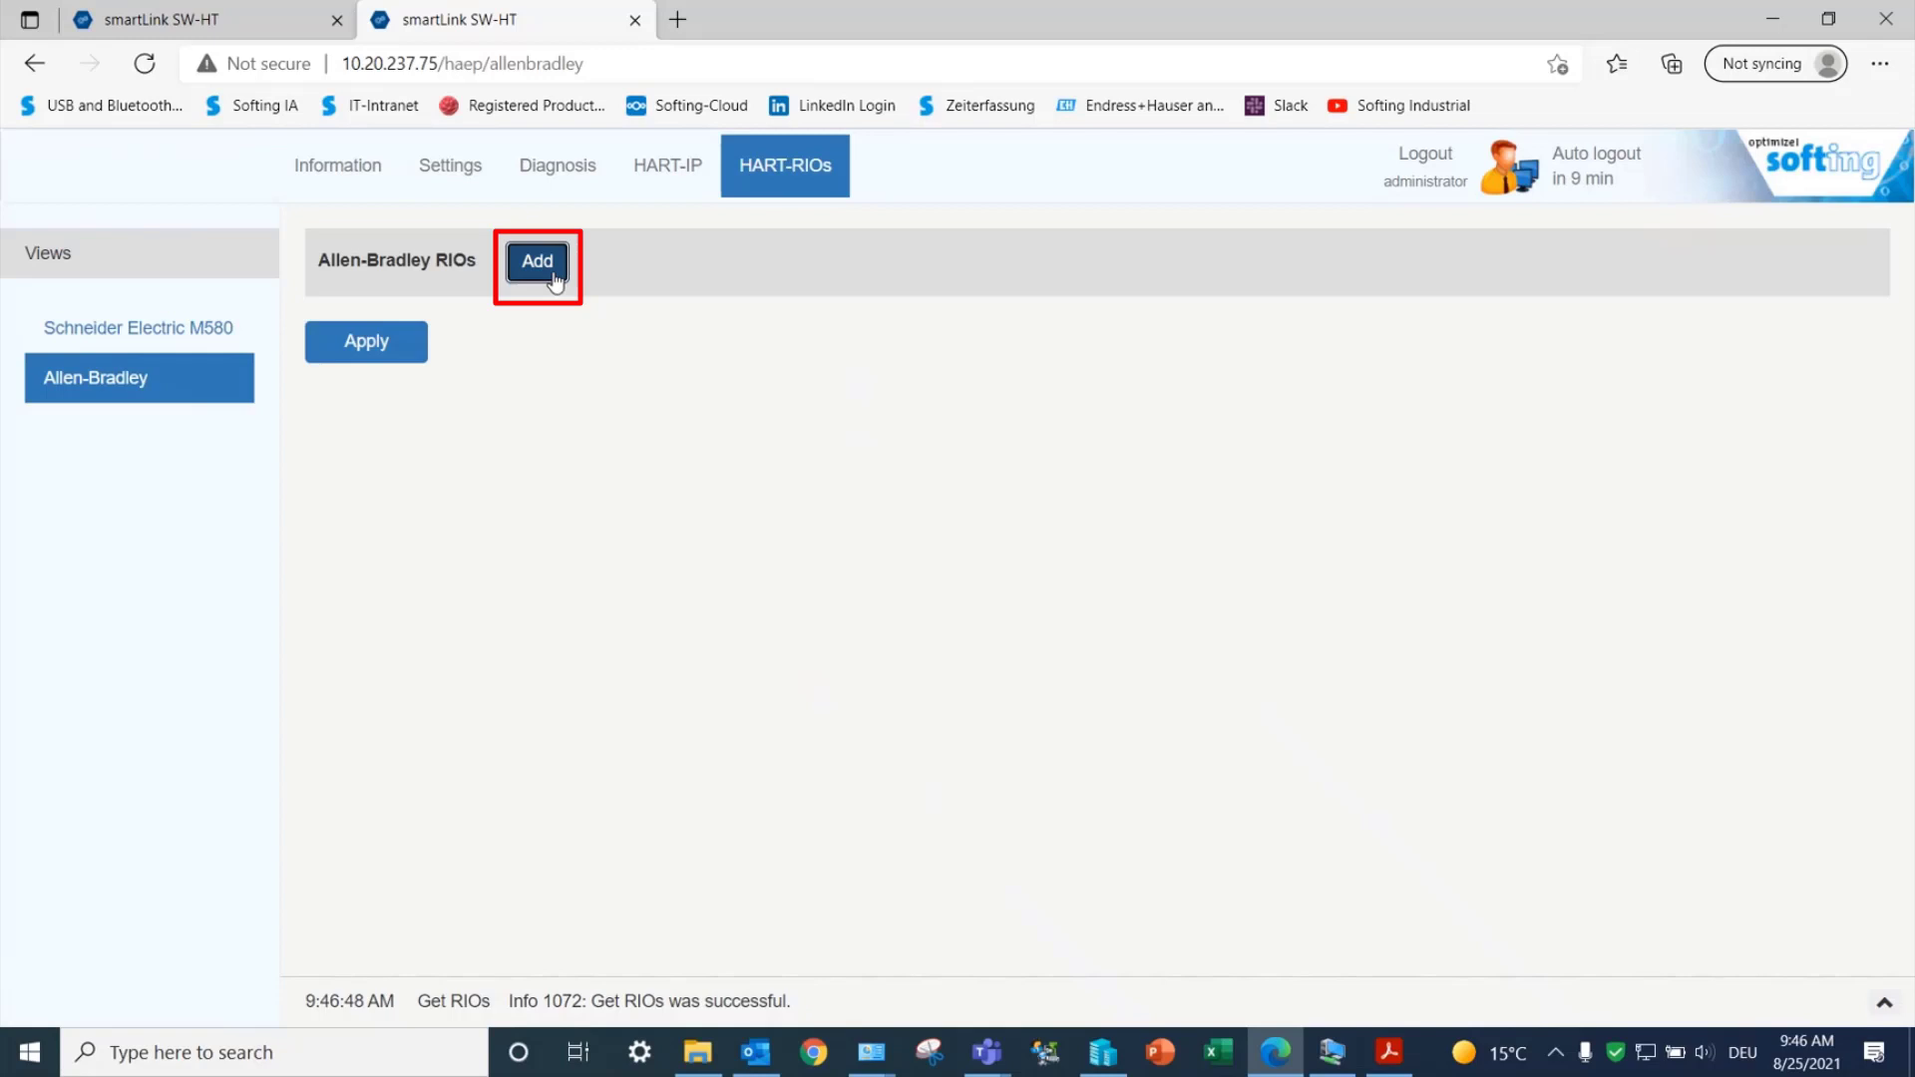
click(487, 409)
text(Plant)
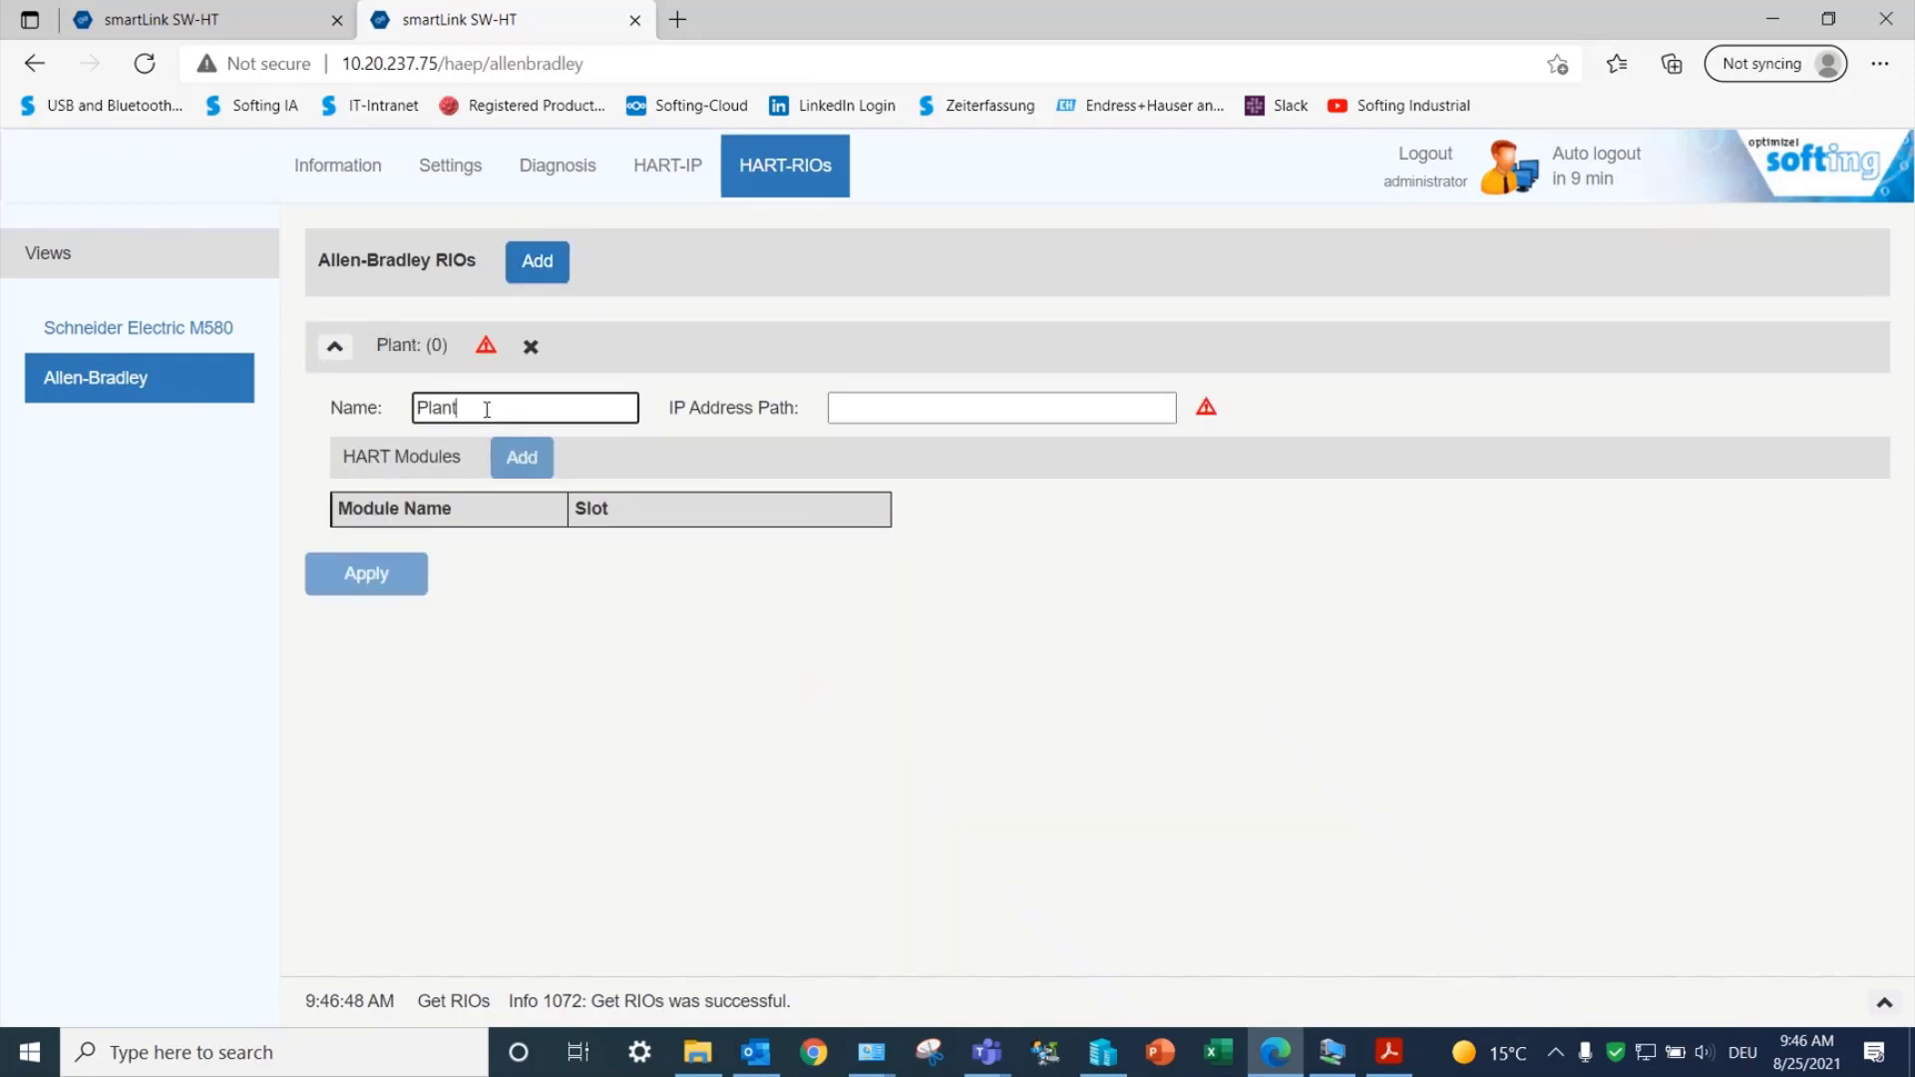
text(-2021-1756)
key(Tab)
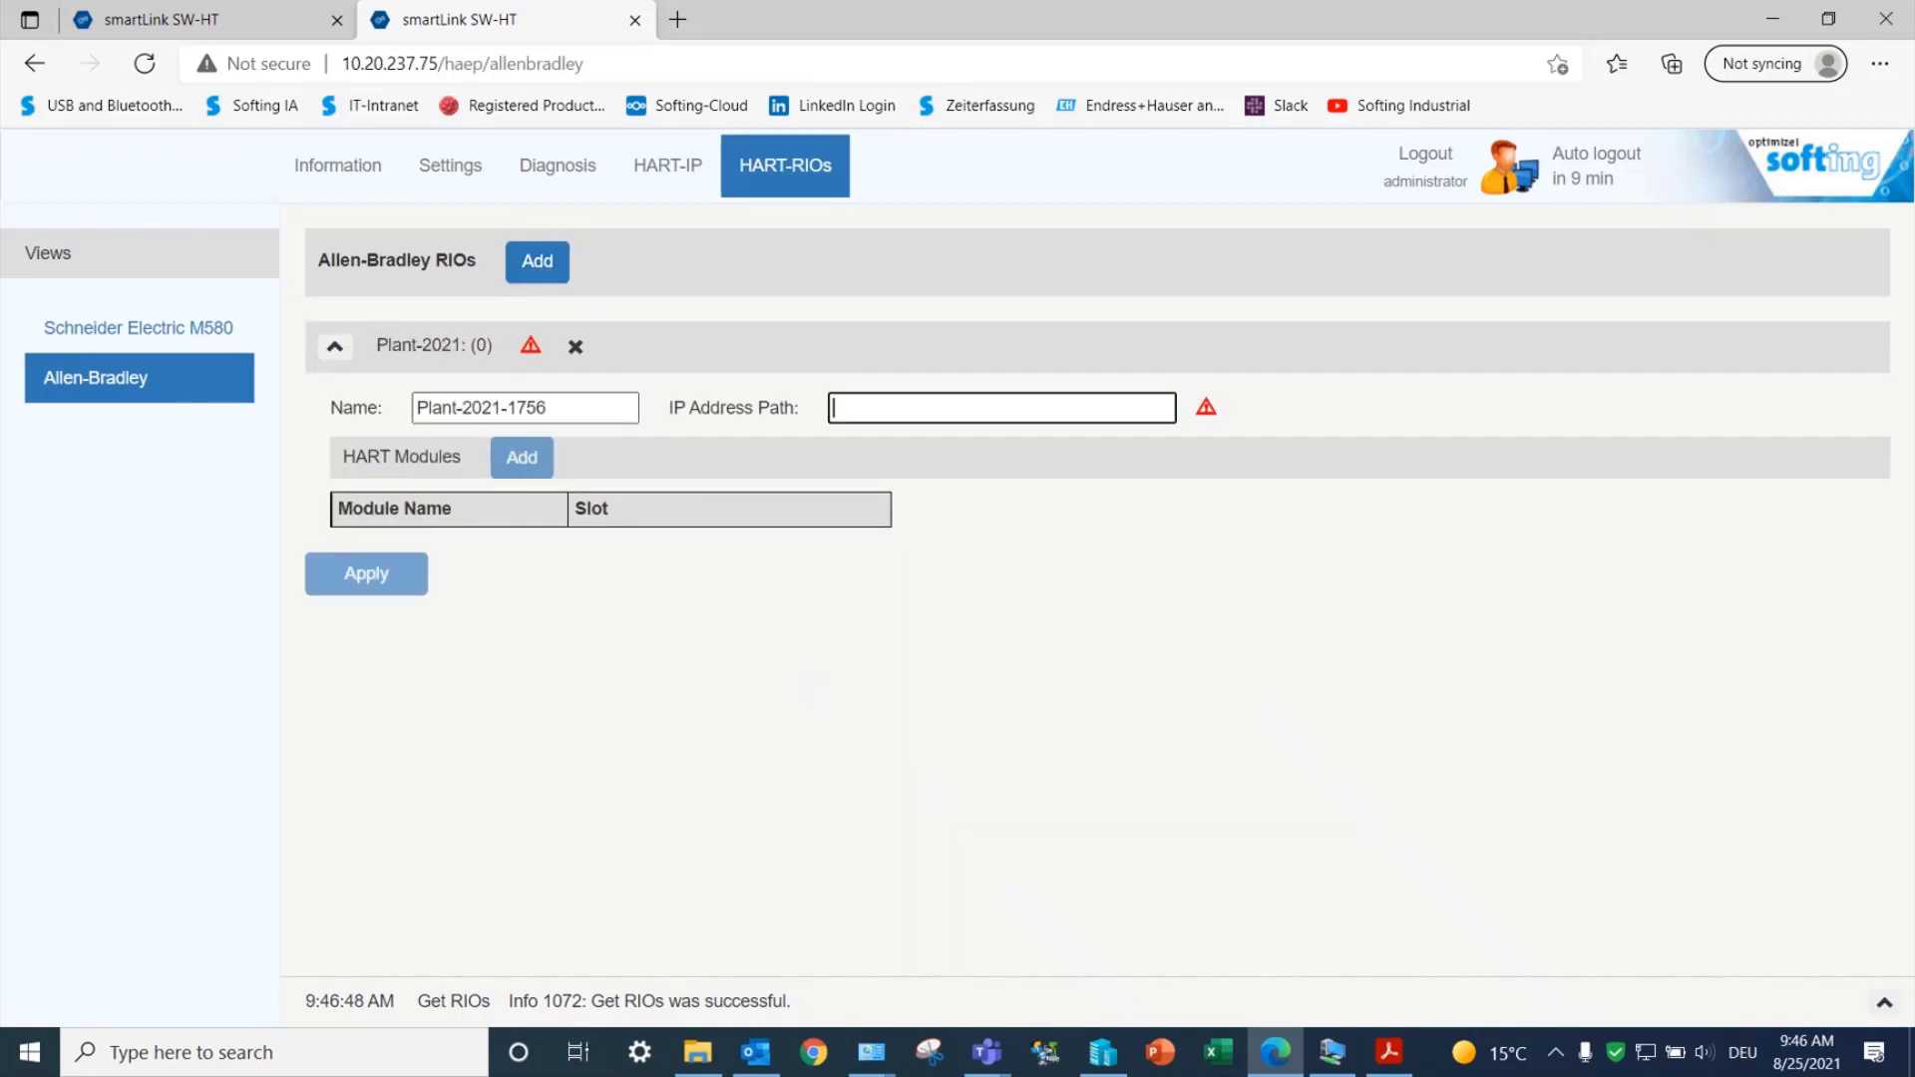
text(192.168.10)
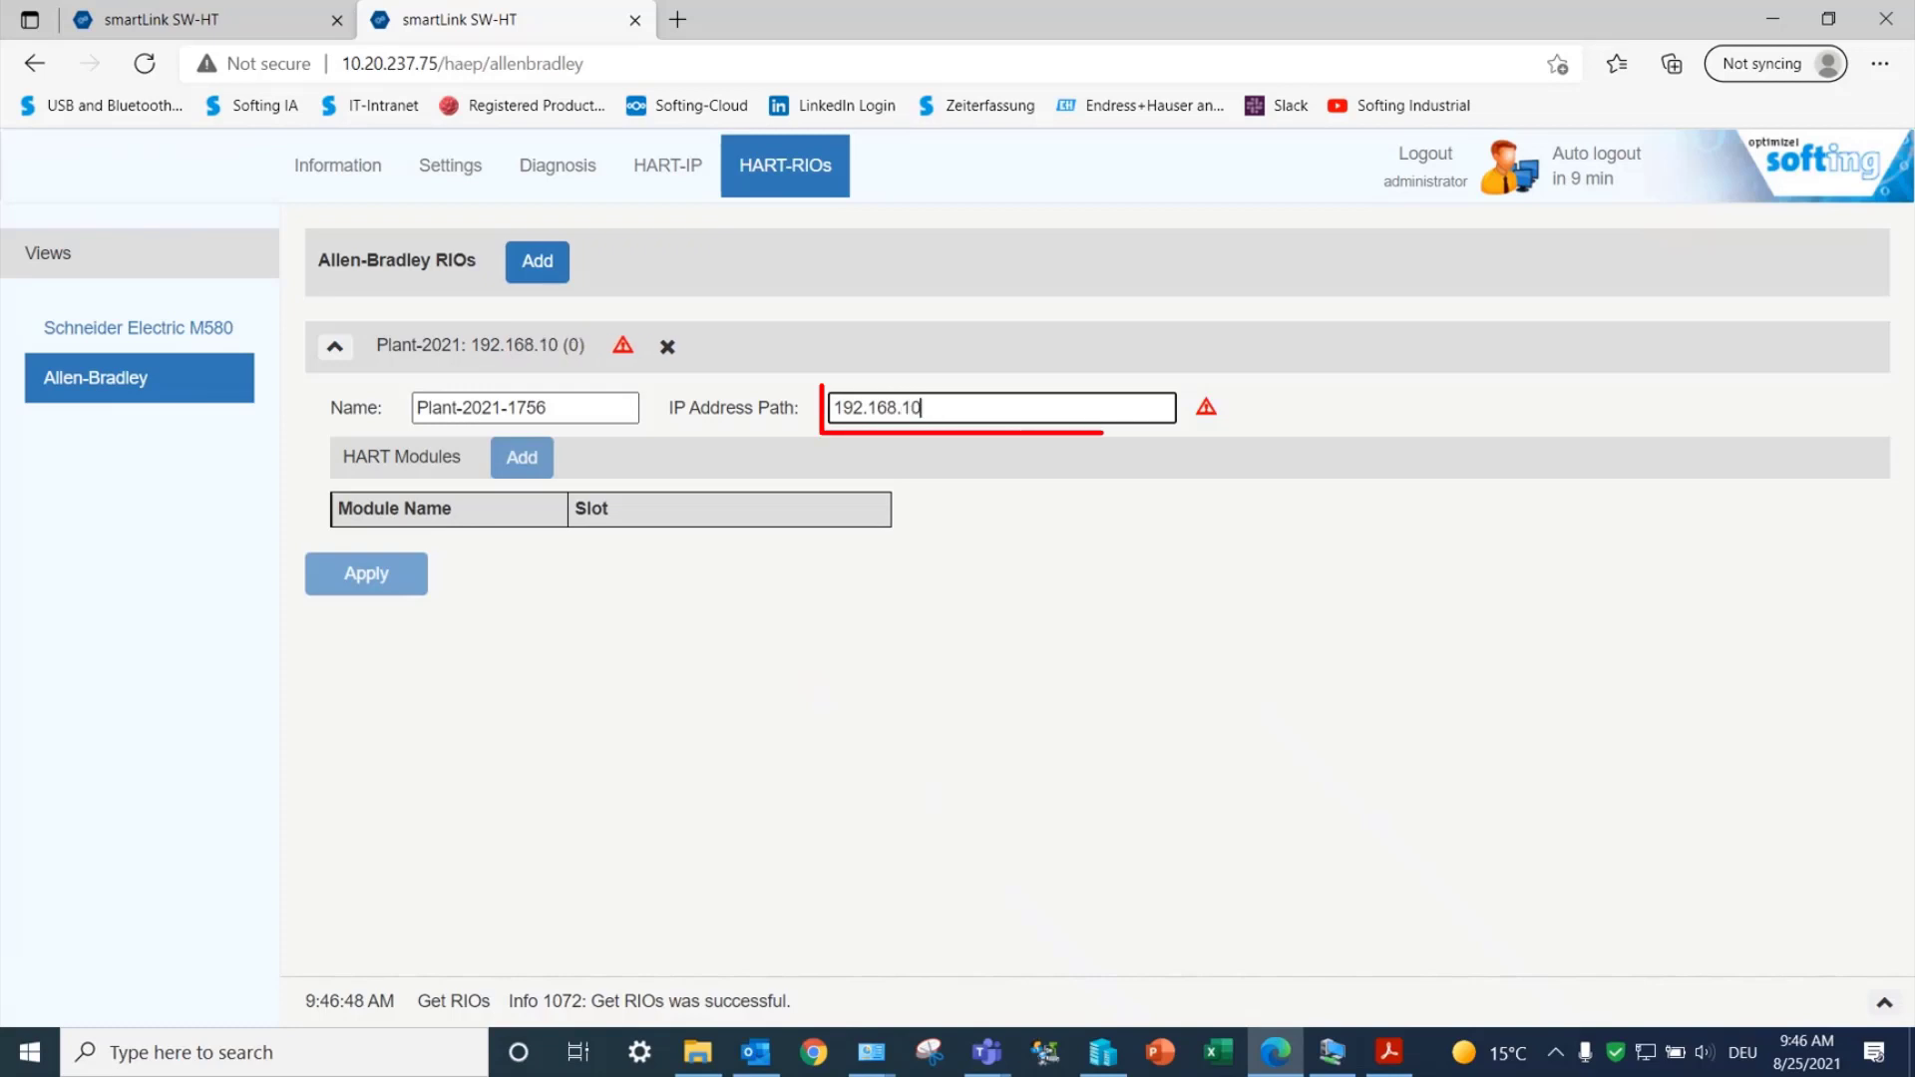
text(.70)
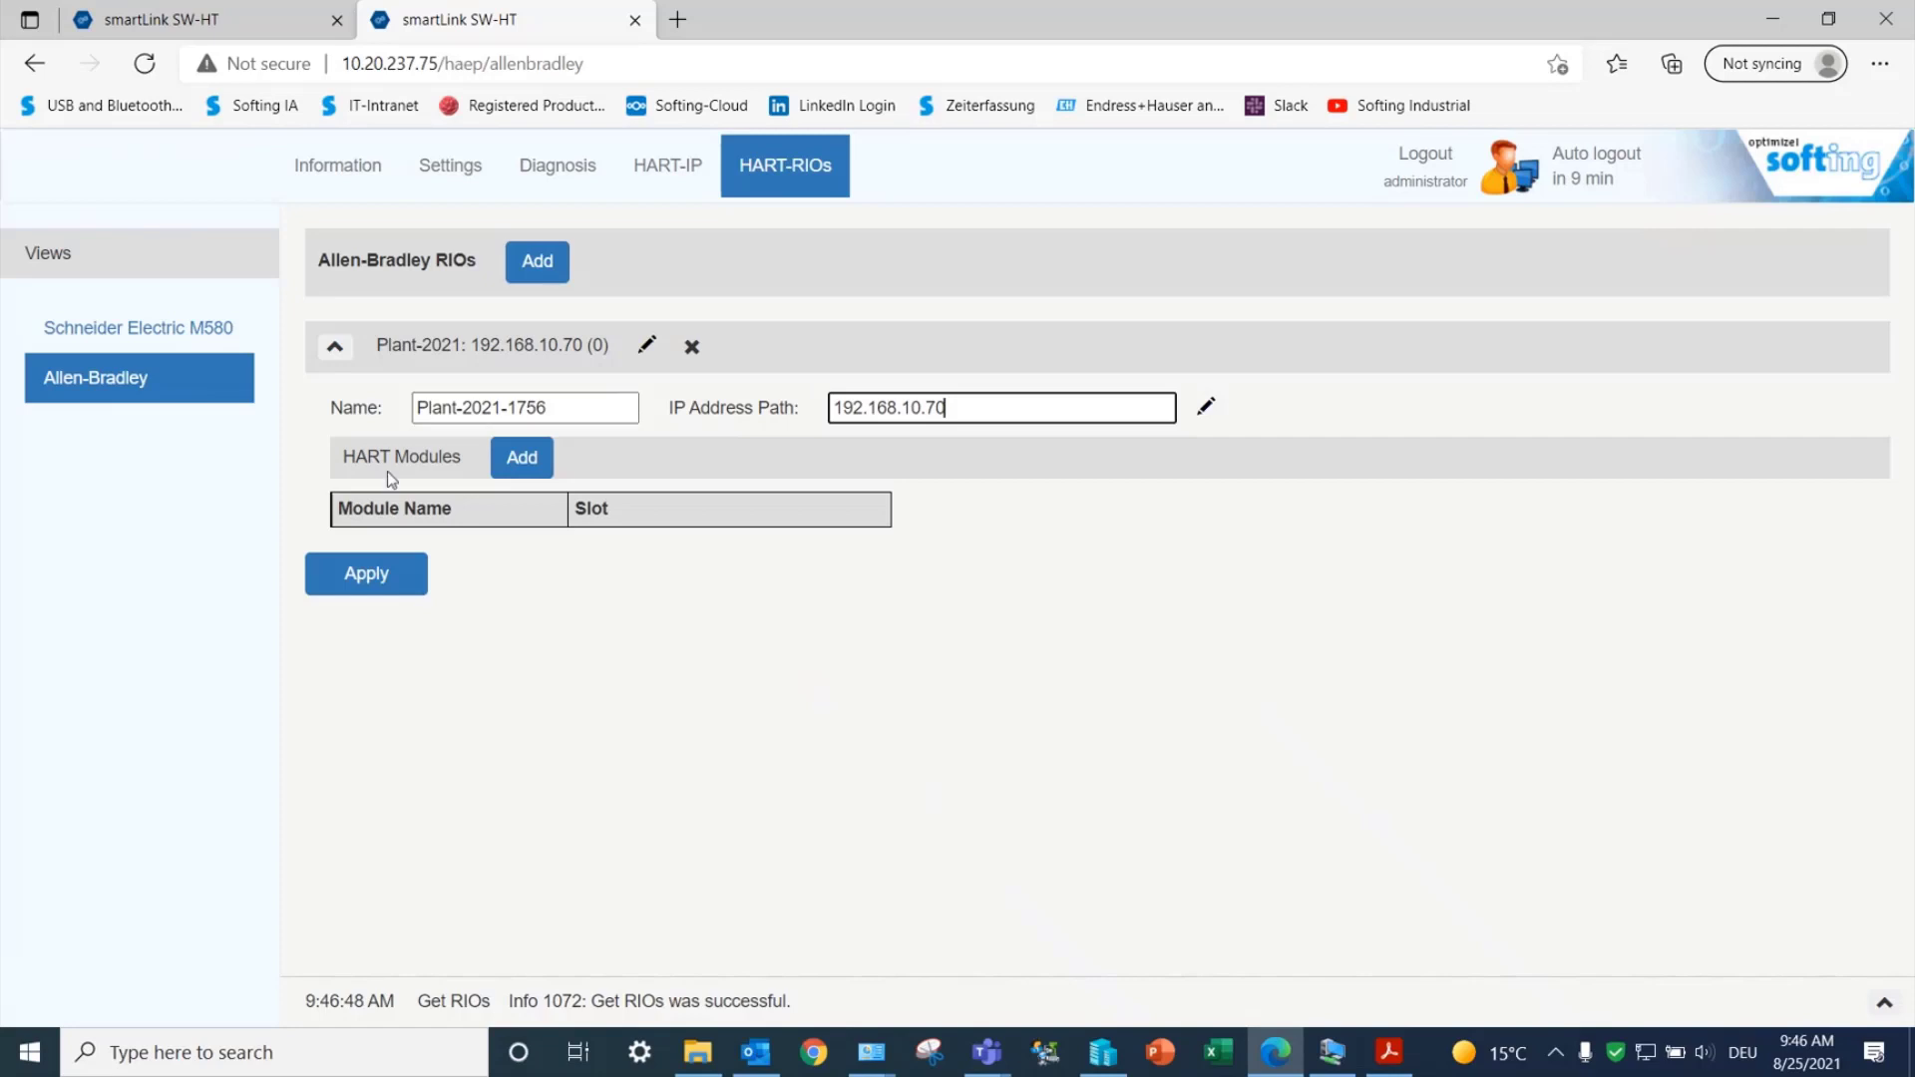
- Add HART modules M1 in slot 1 and M2 in slot 2
click(510, 461)
click(467, 536)
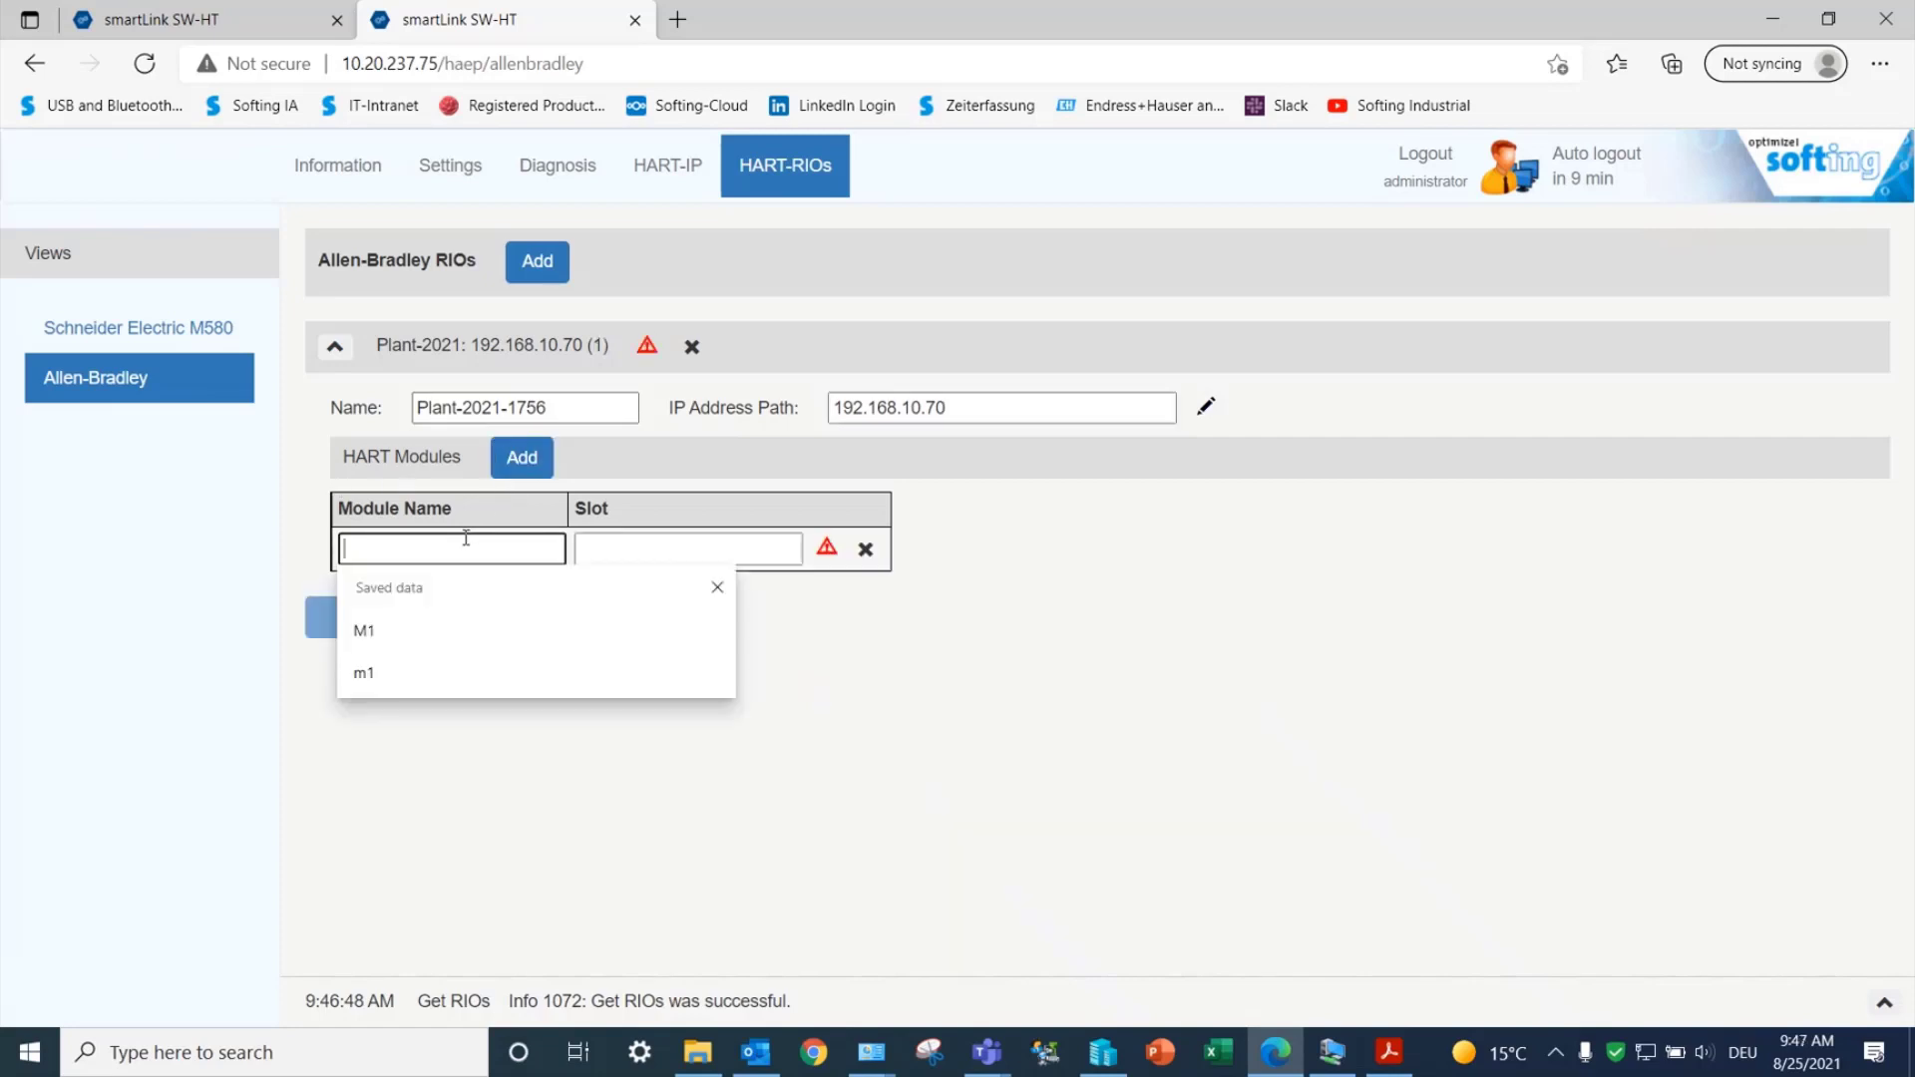
text(M)
text(1)
key(Tab)
text(1)
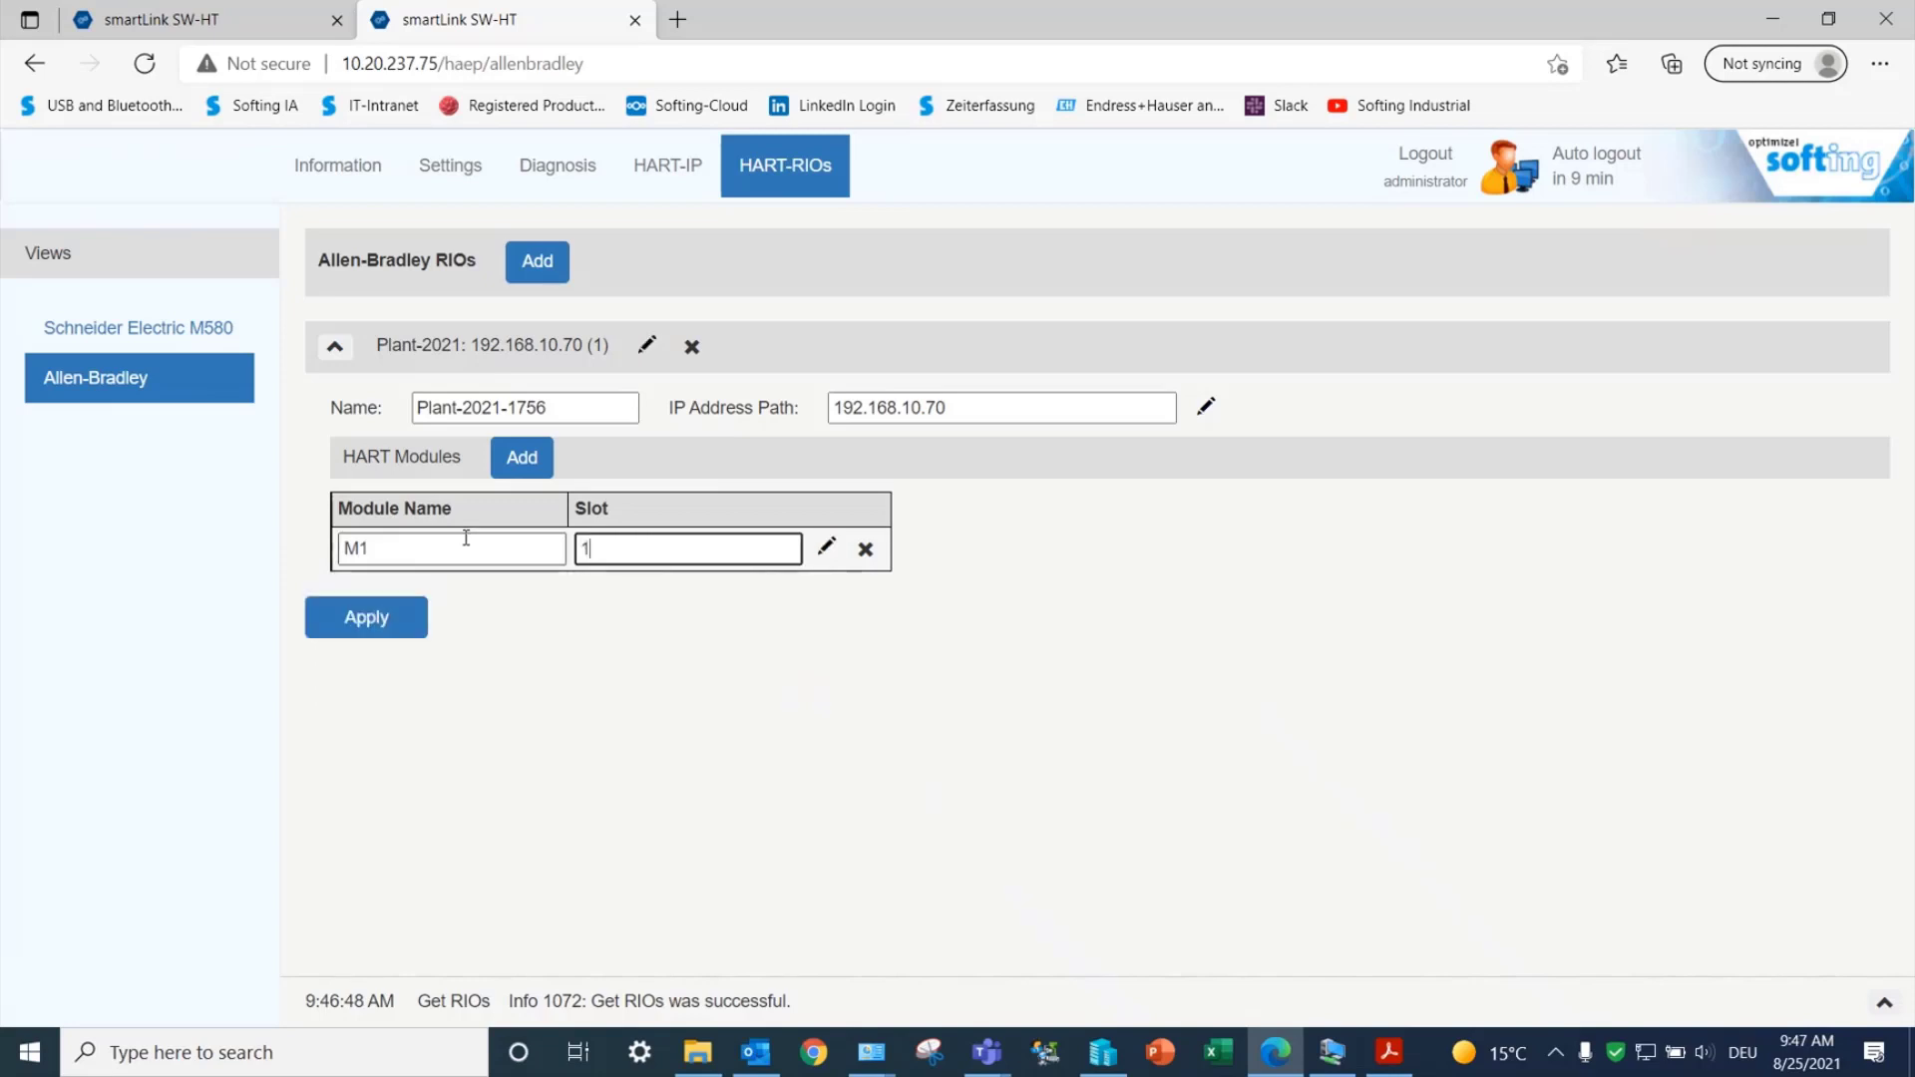
click(514, 467)
click(450, 597)
text(M)
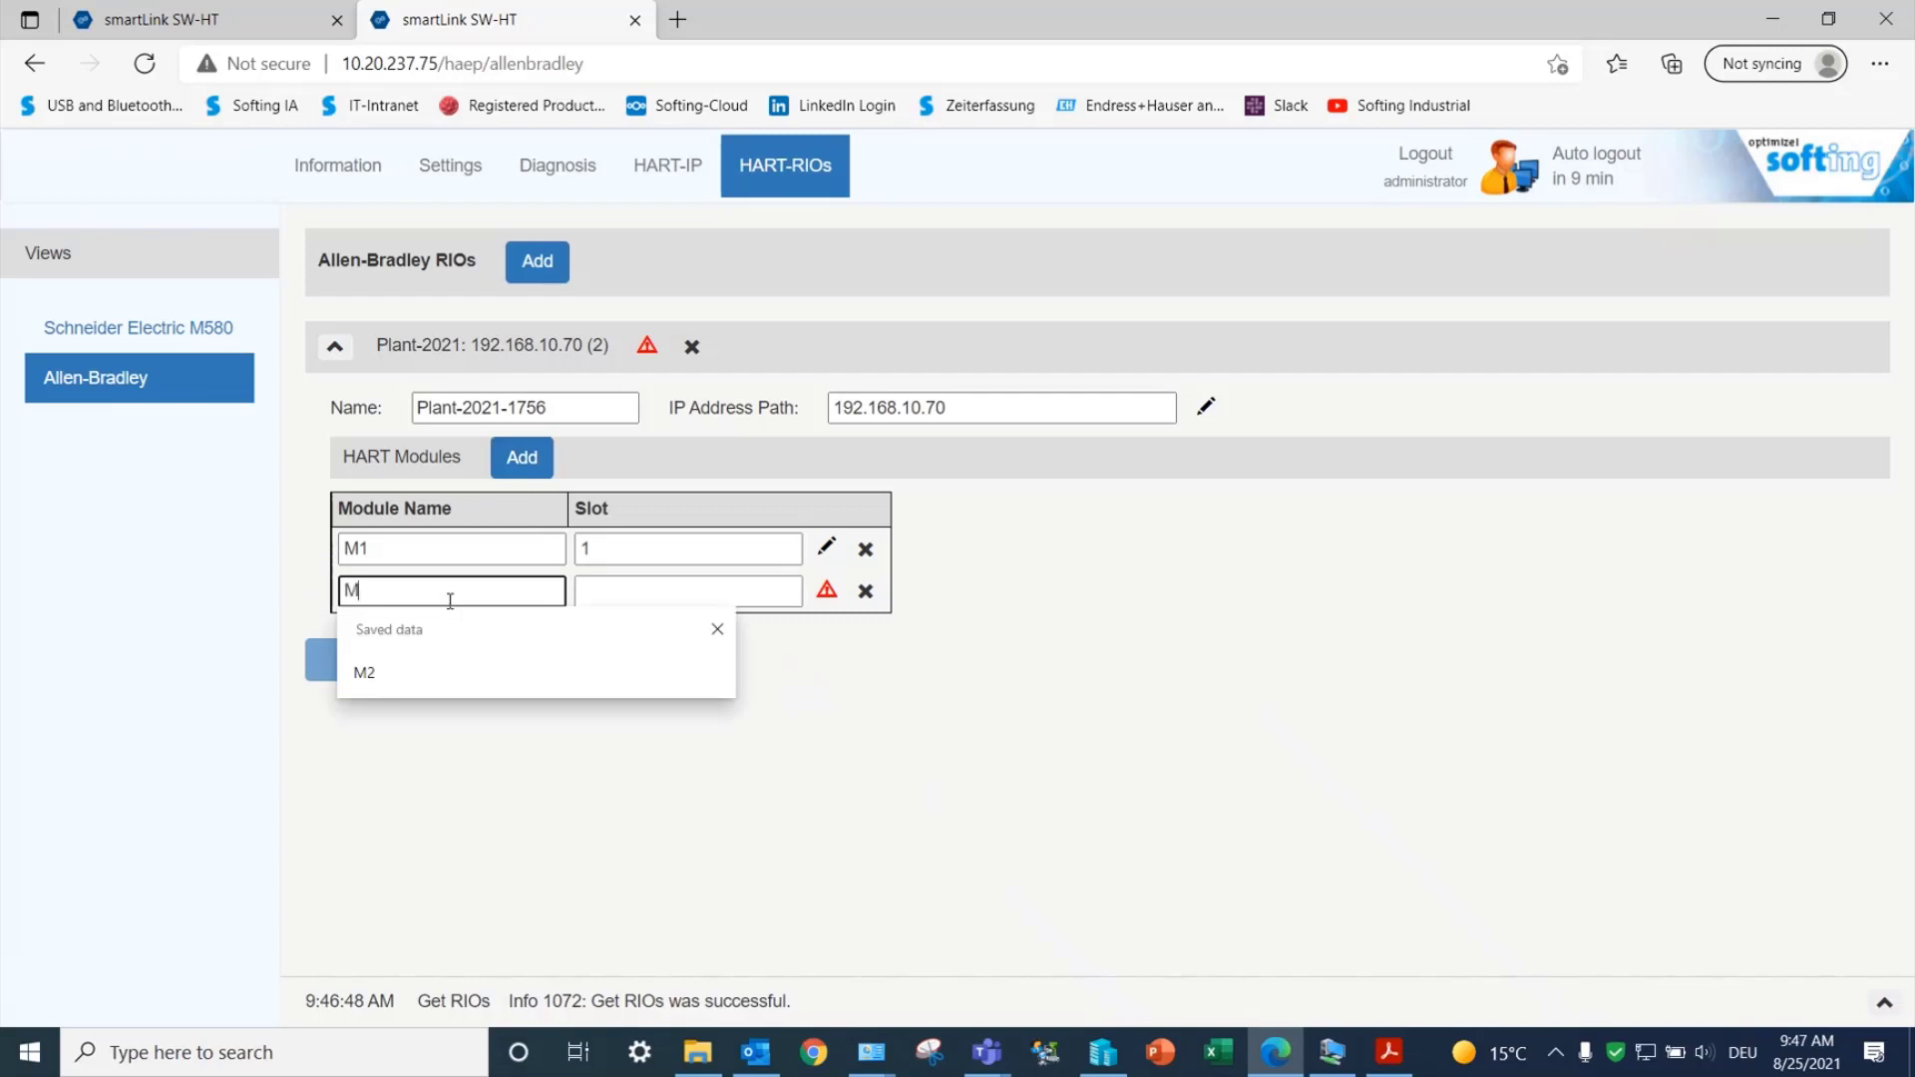
text(2)
click(620, 600)
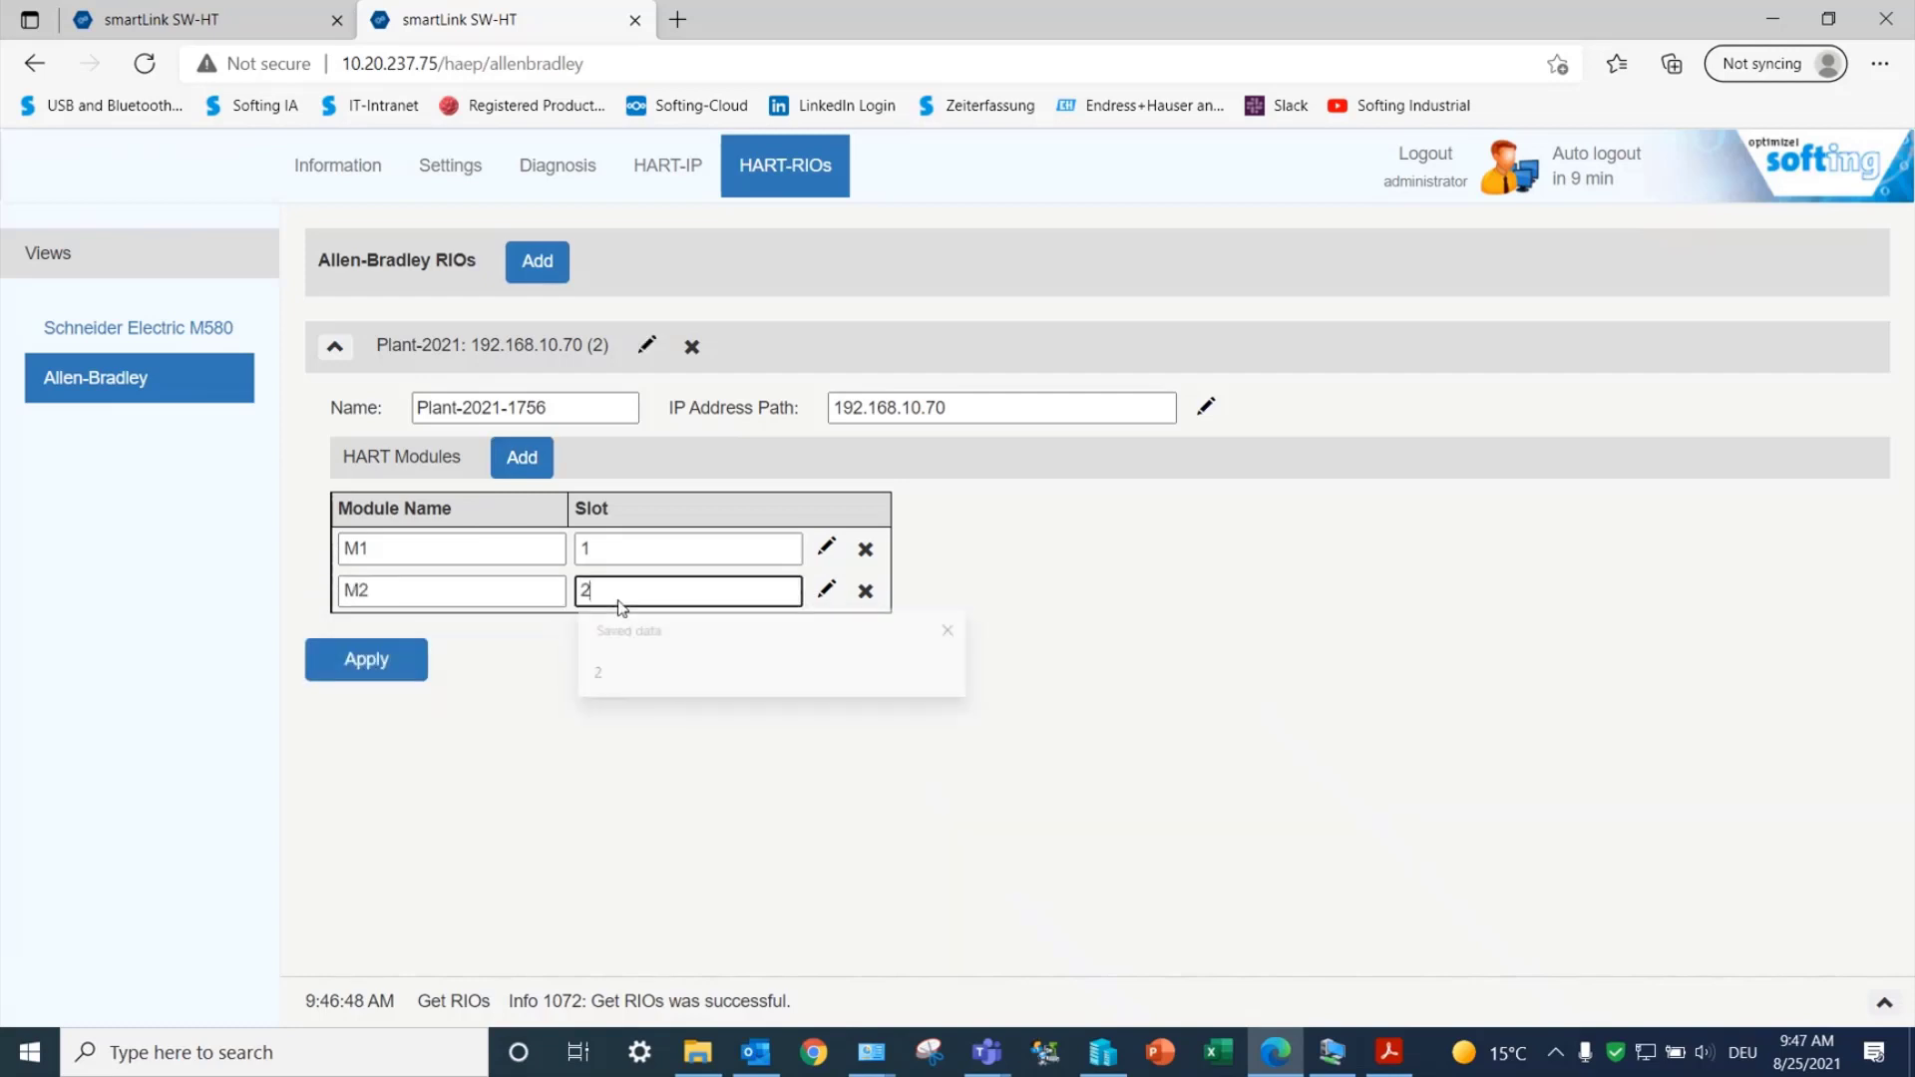
text(2)
- Add HART modules M3 in slot 3 and M4 in slot 4
click(521, 465)
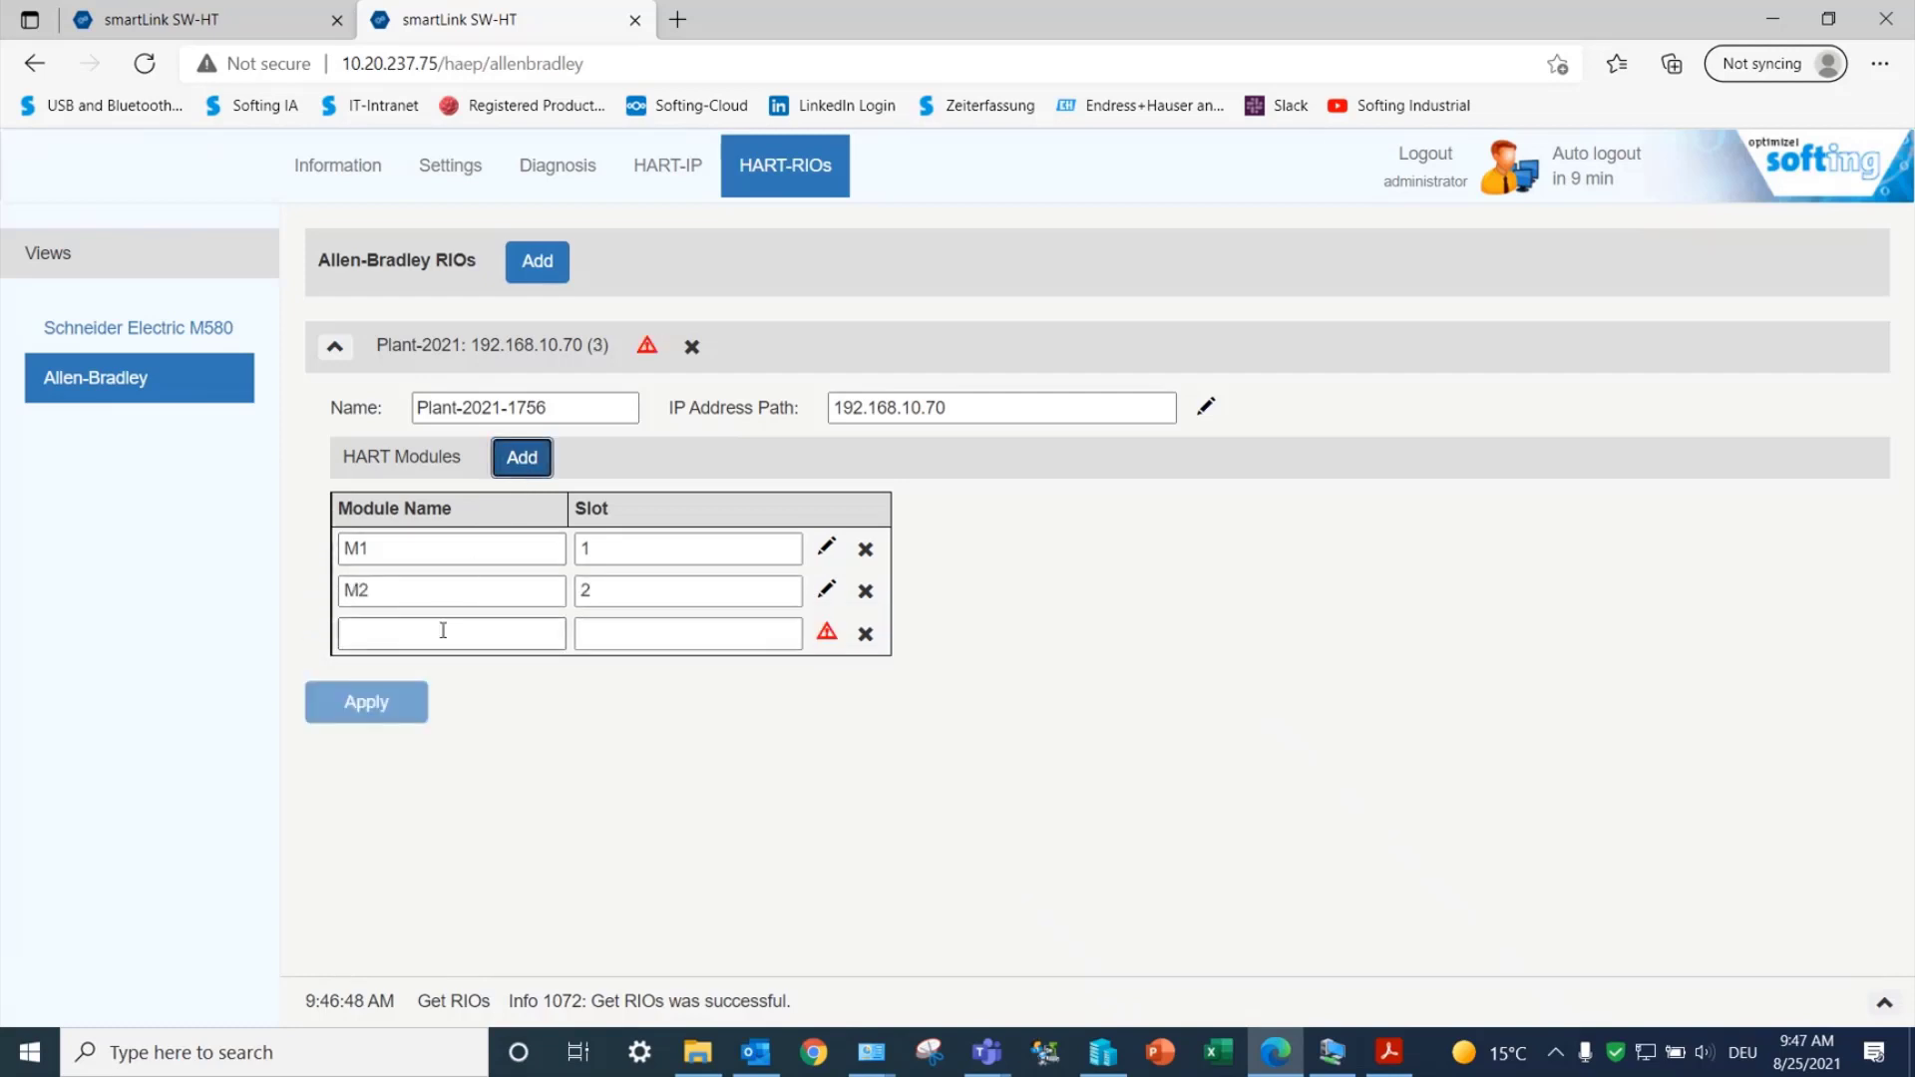
click(442, 634)
text(M3)
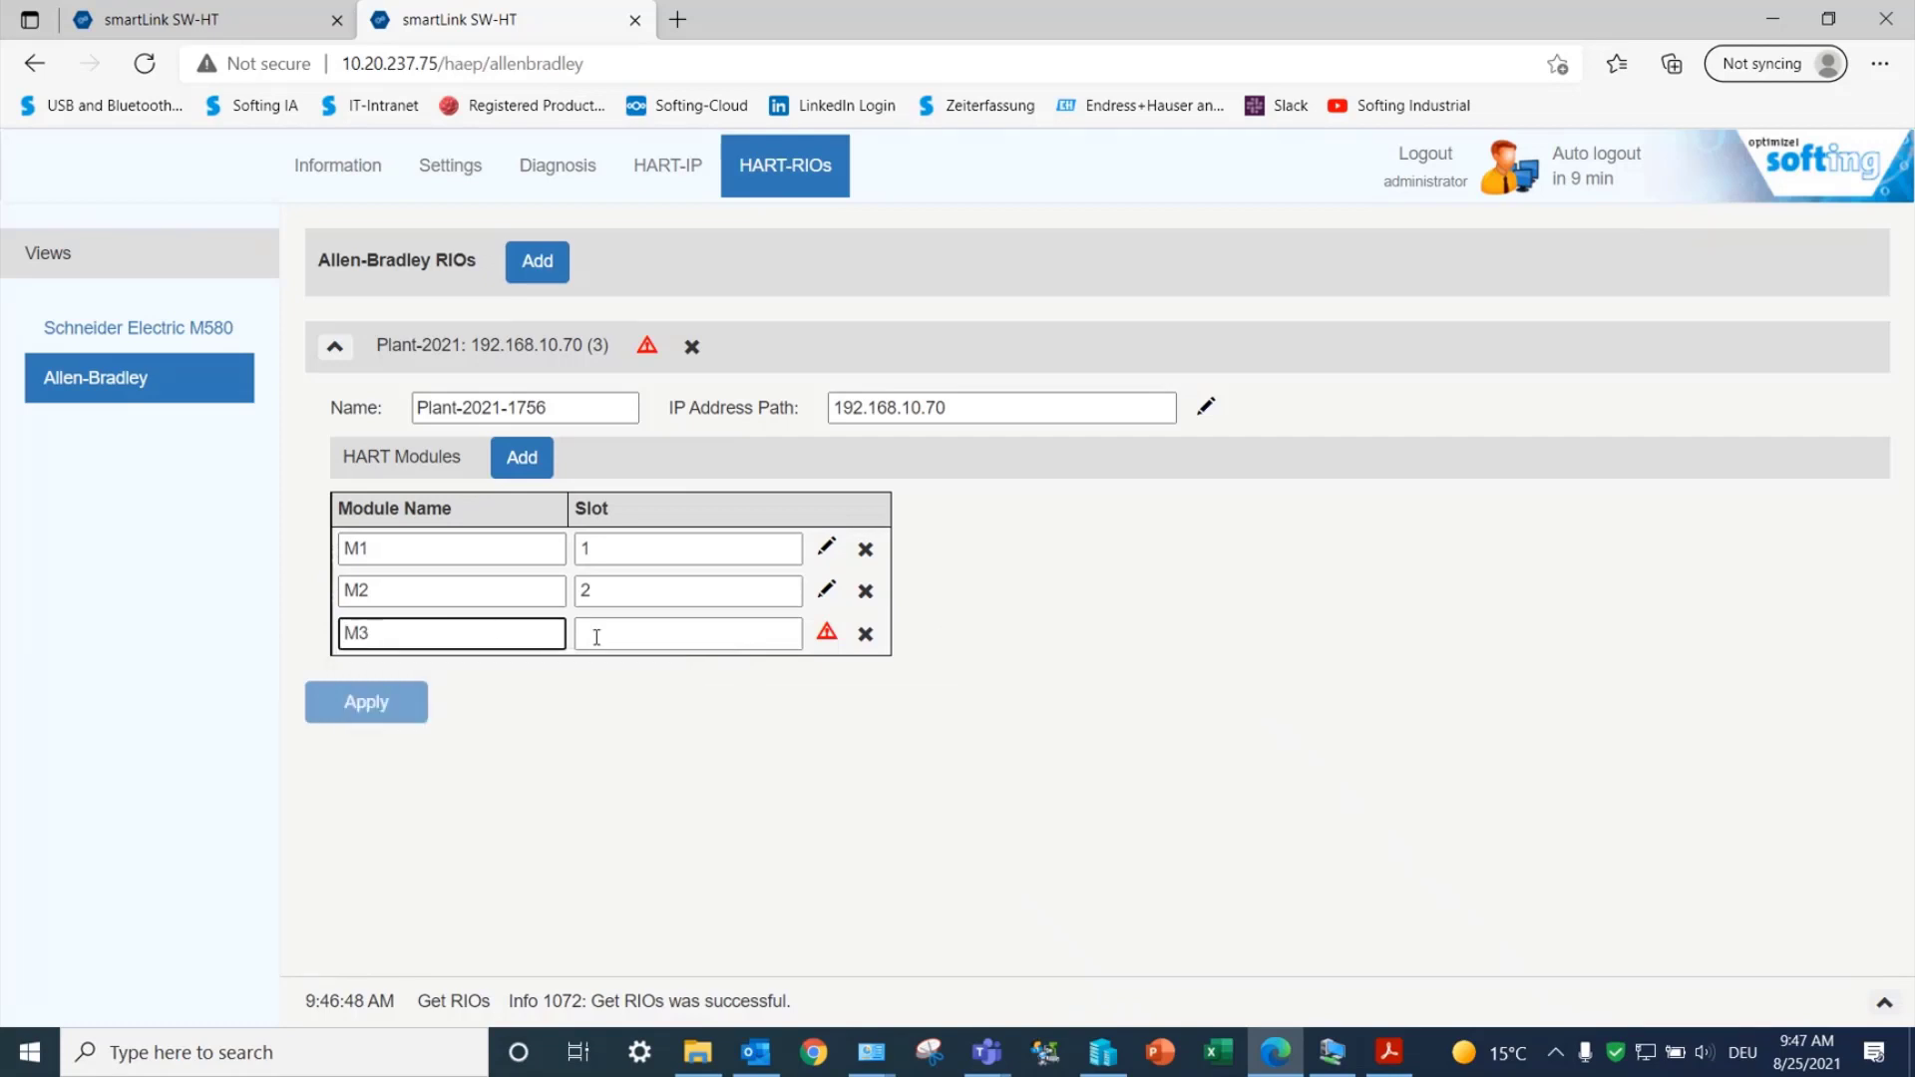
click(608, 633)
text(3)
click(521, 458)
click(457, 673)
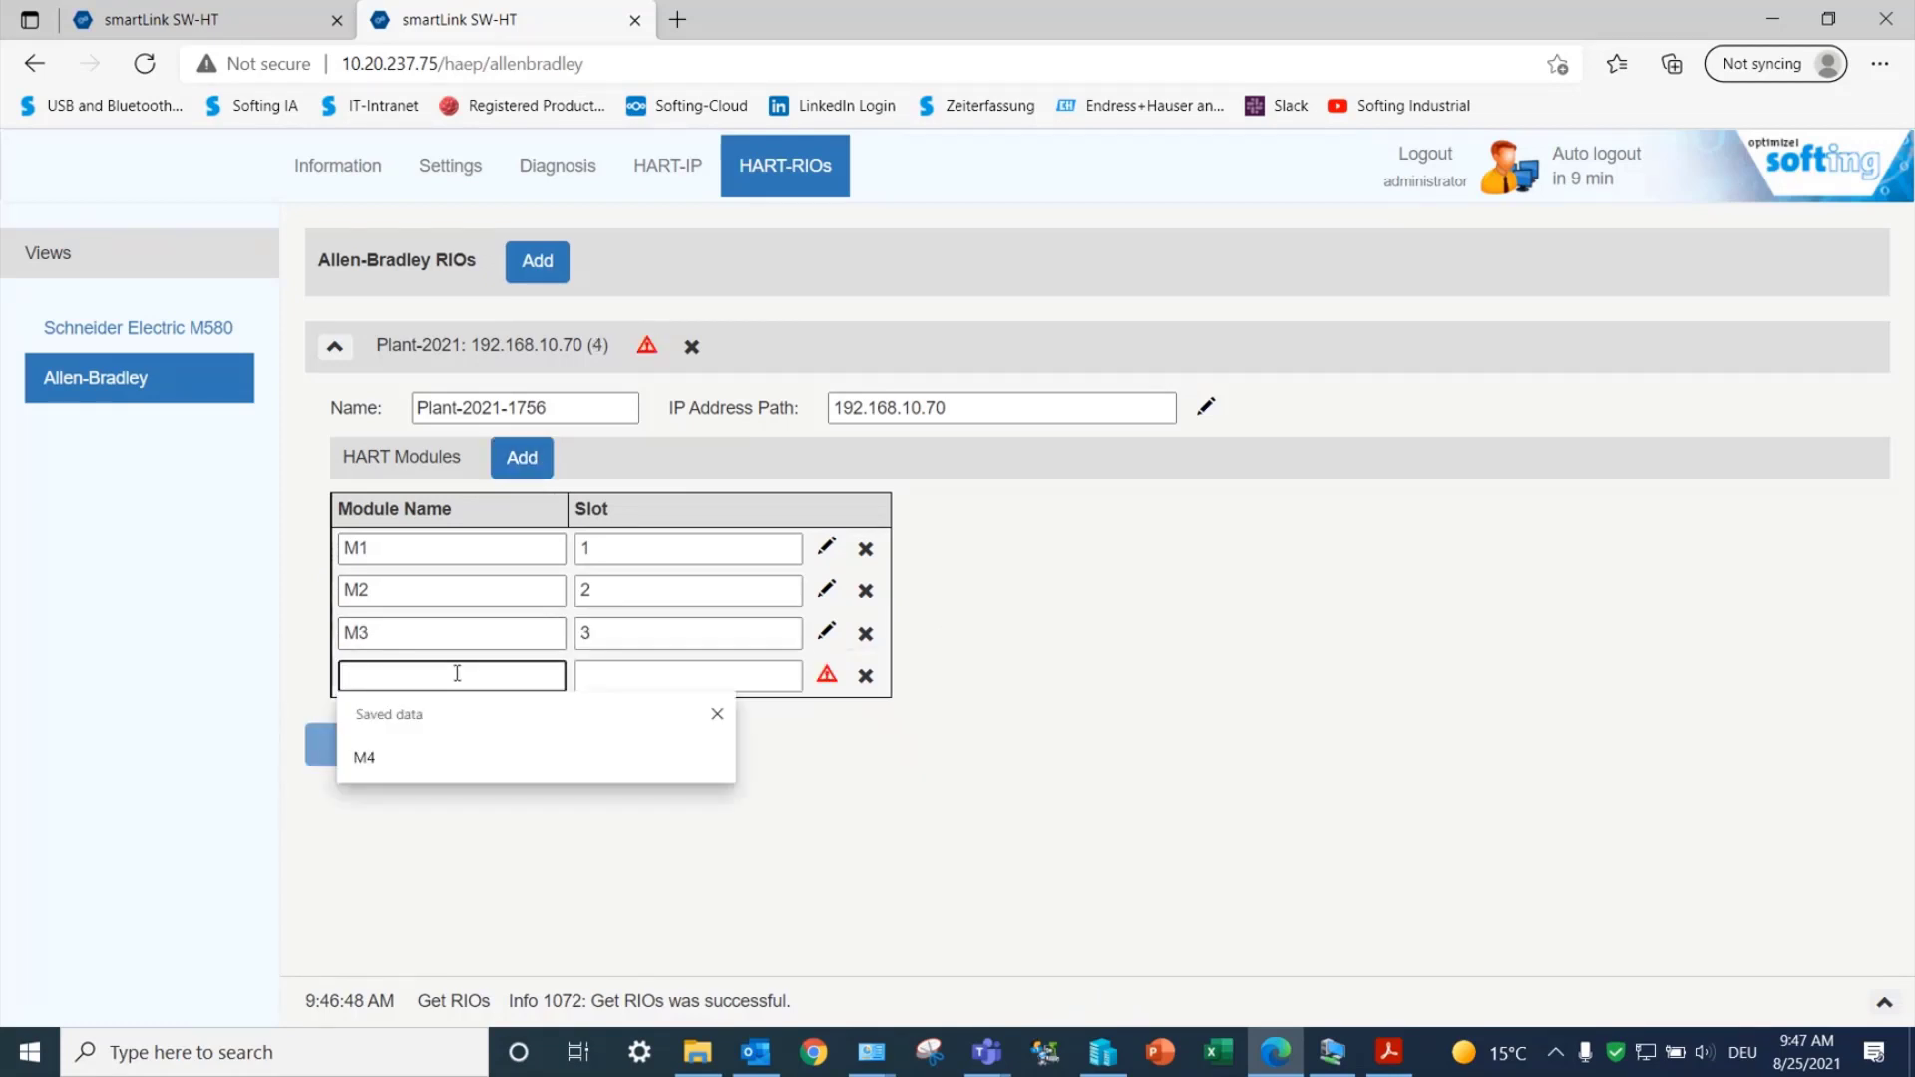
text(M4)
click(607, 682)
text(4)
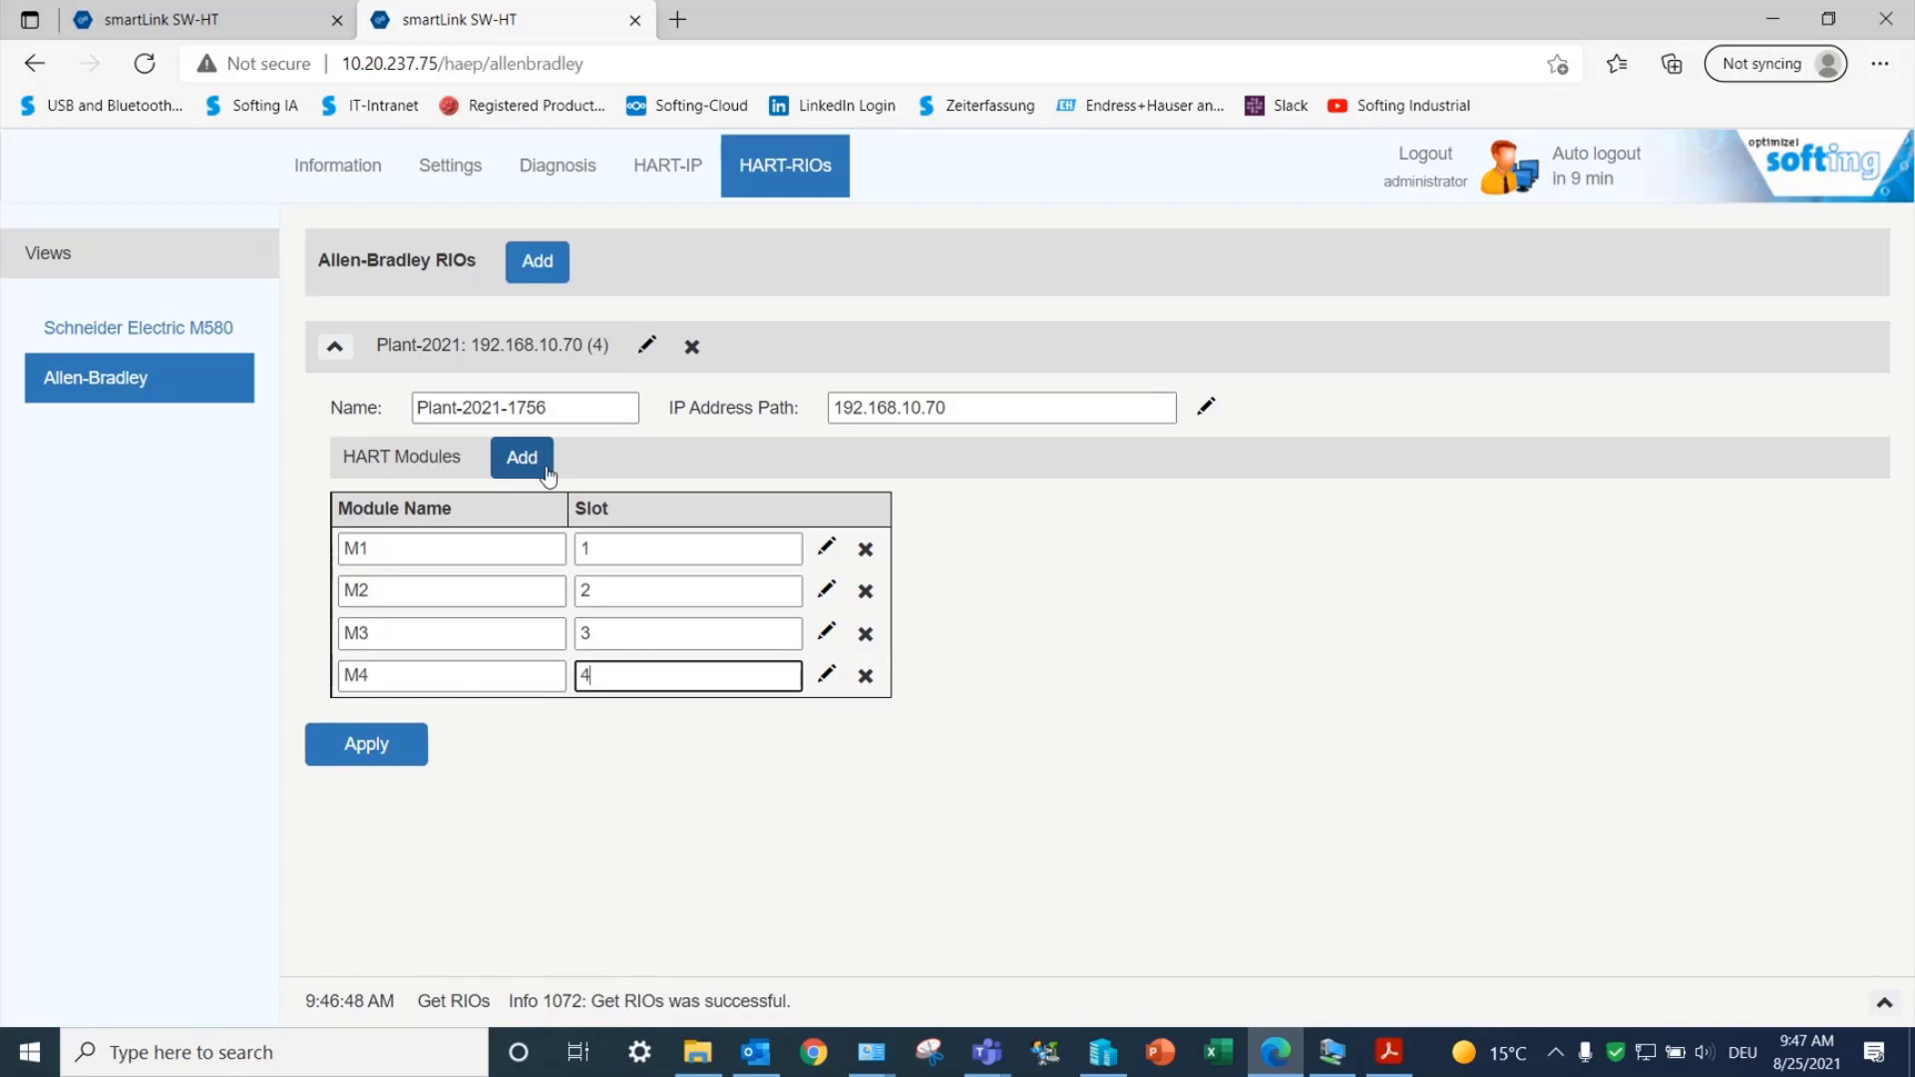
- Add HART module M6 in slot 6 and apply the Plant-2021-1756 configuration
click(522, 458)
click(456, 719)
text(M6)
click(624, 718)
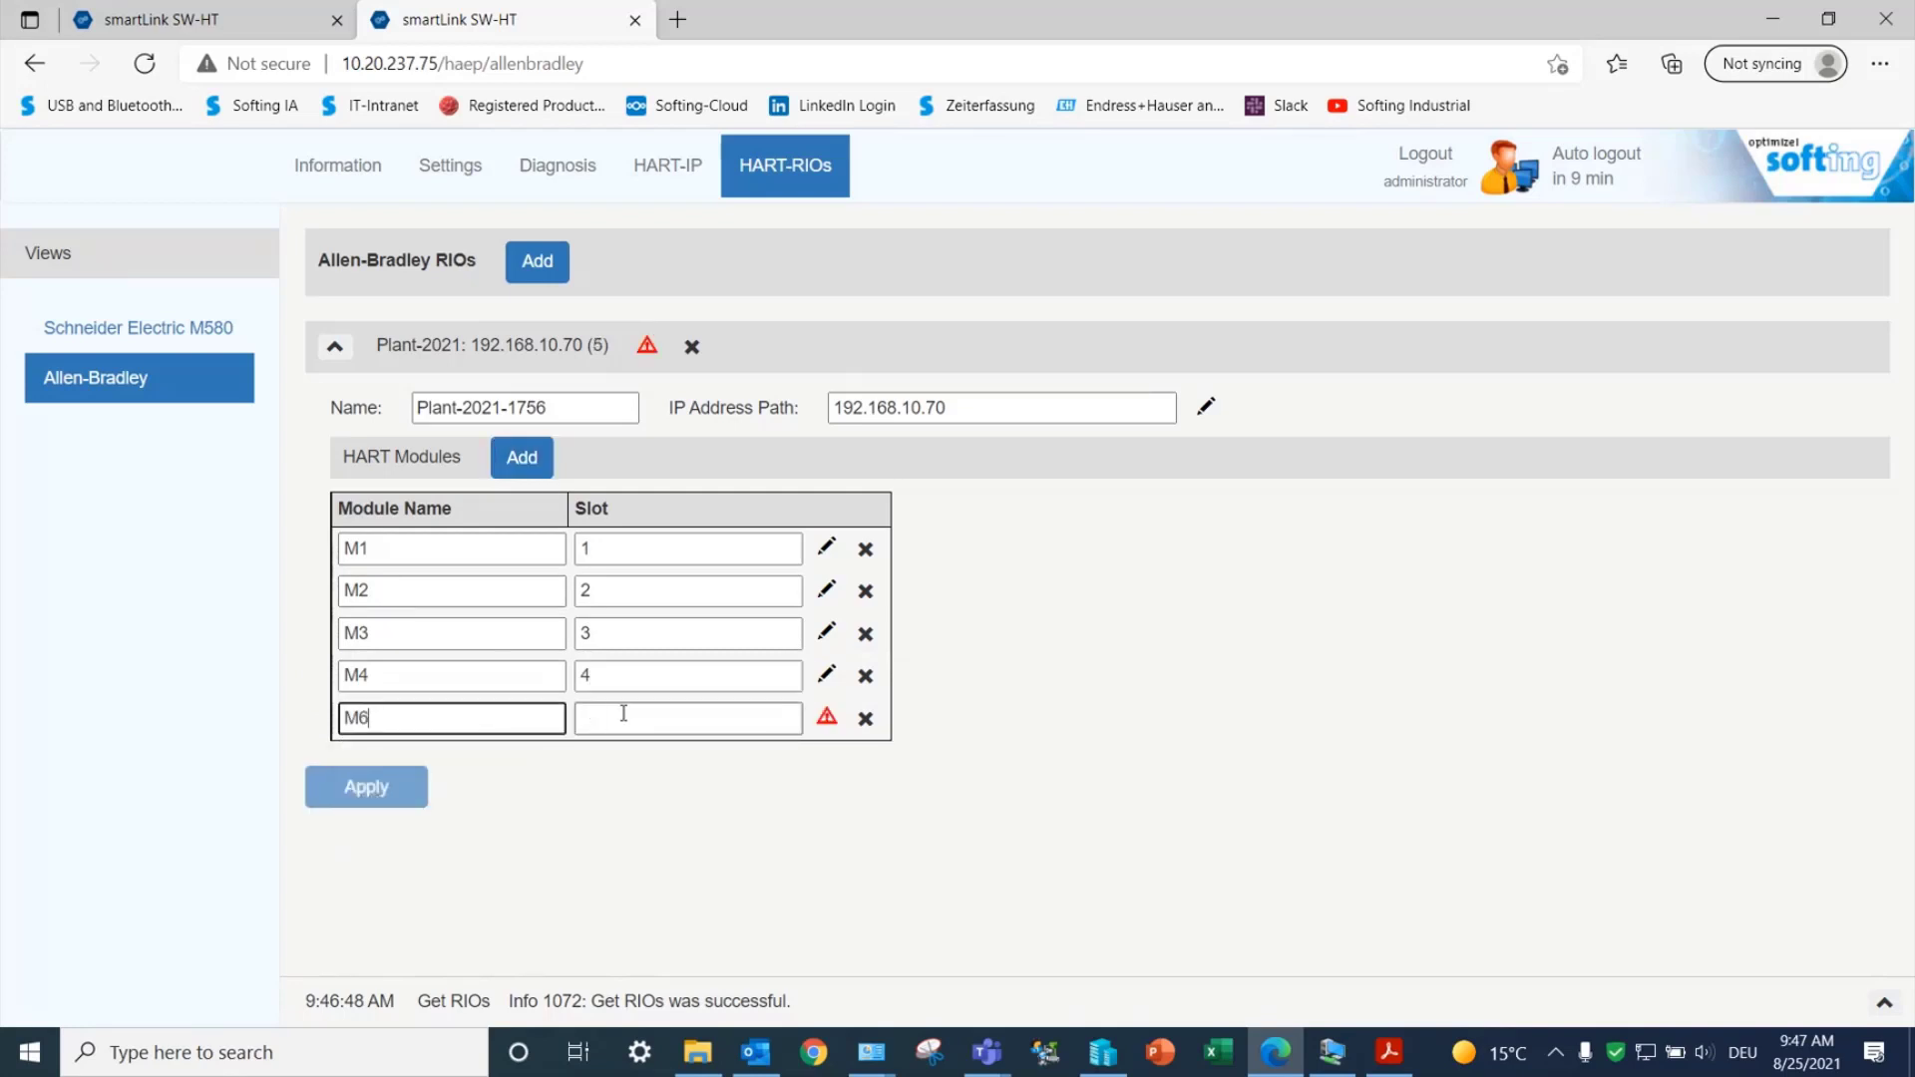
text(6)
click(563, 407)
click(365, 786)
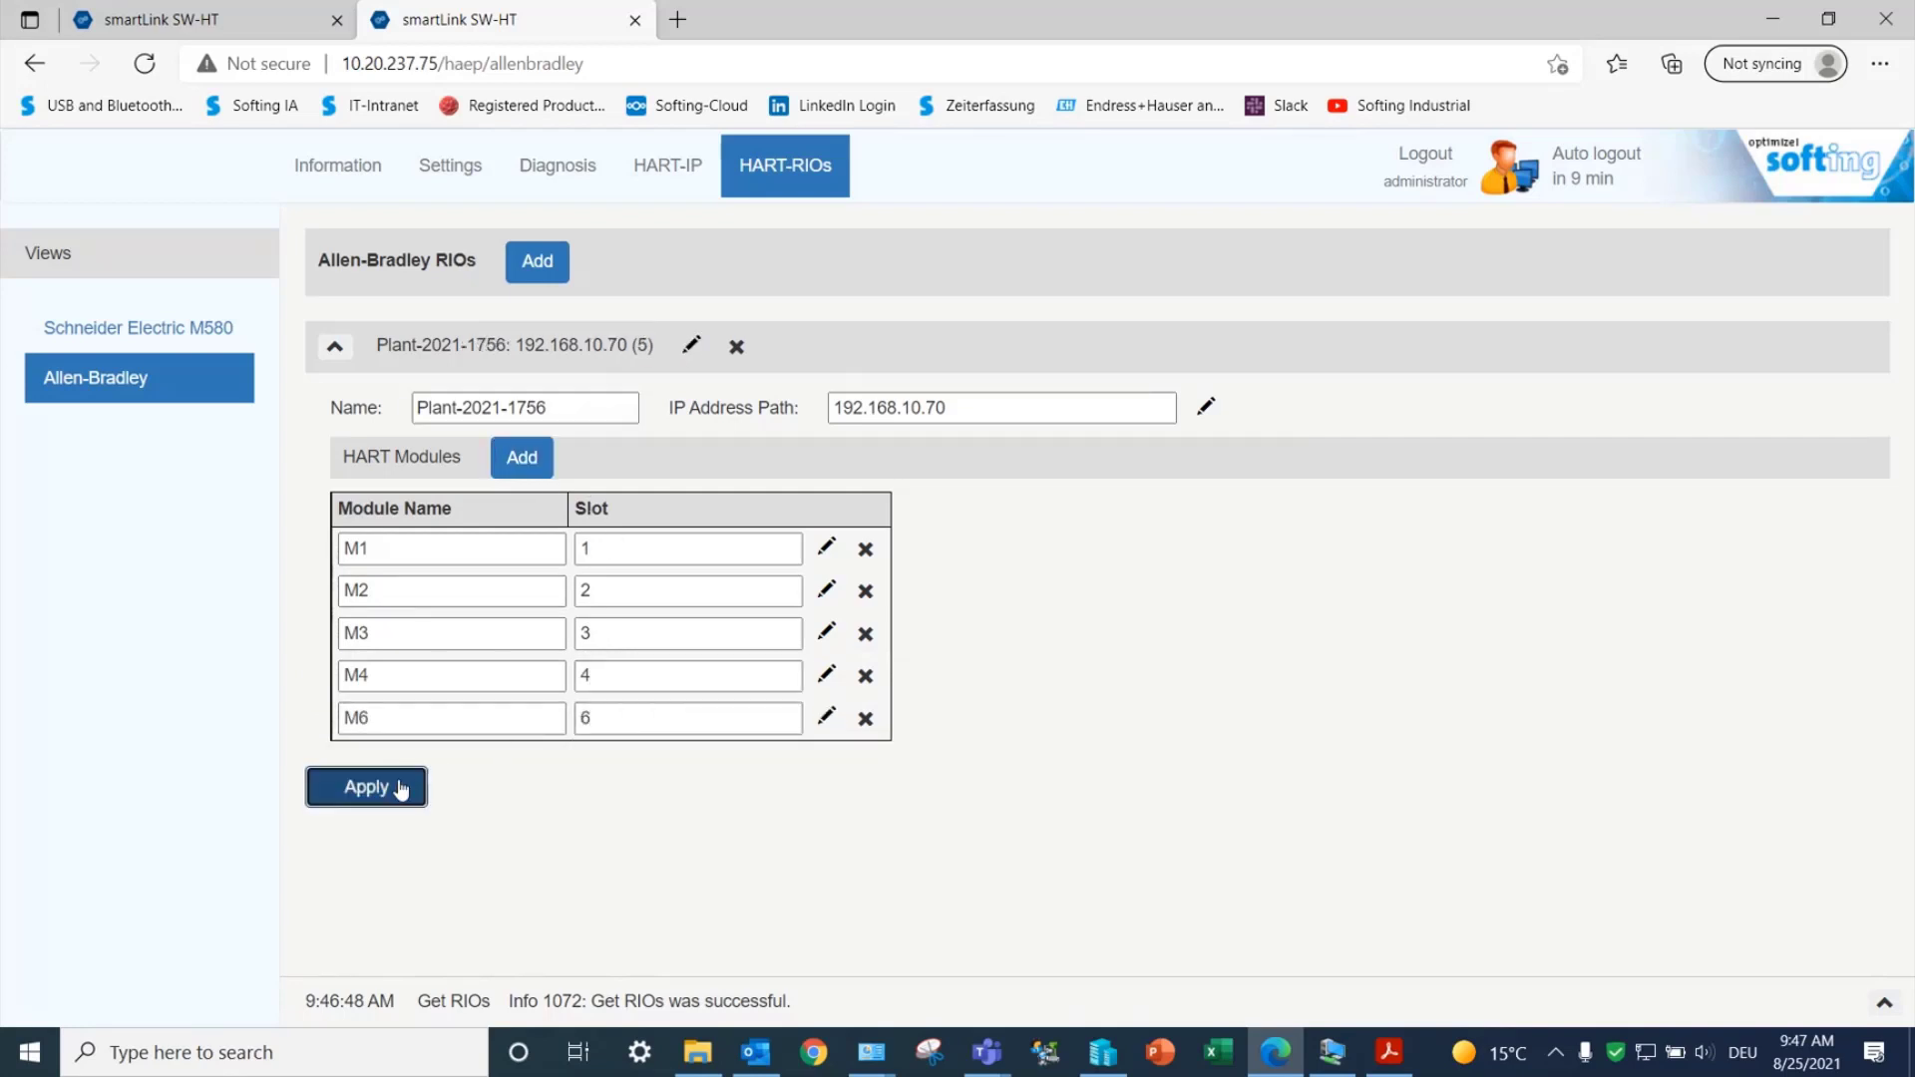
- Add a second RIO named Remote I/O-1734 with IP path 192.168.10.70,5,192.168.11.80
click(539, 279)
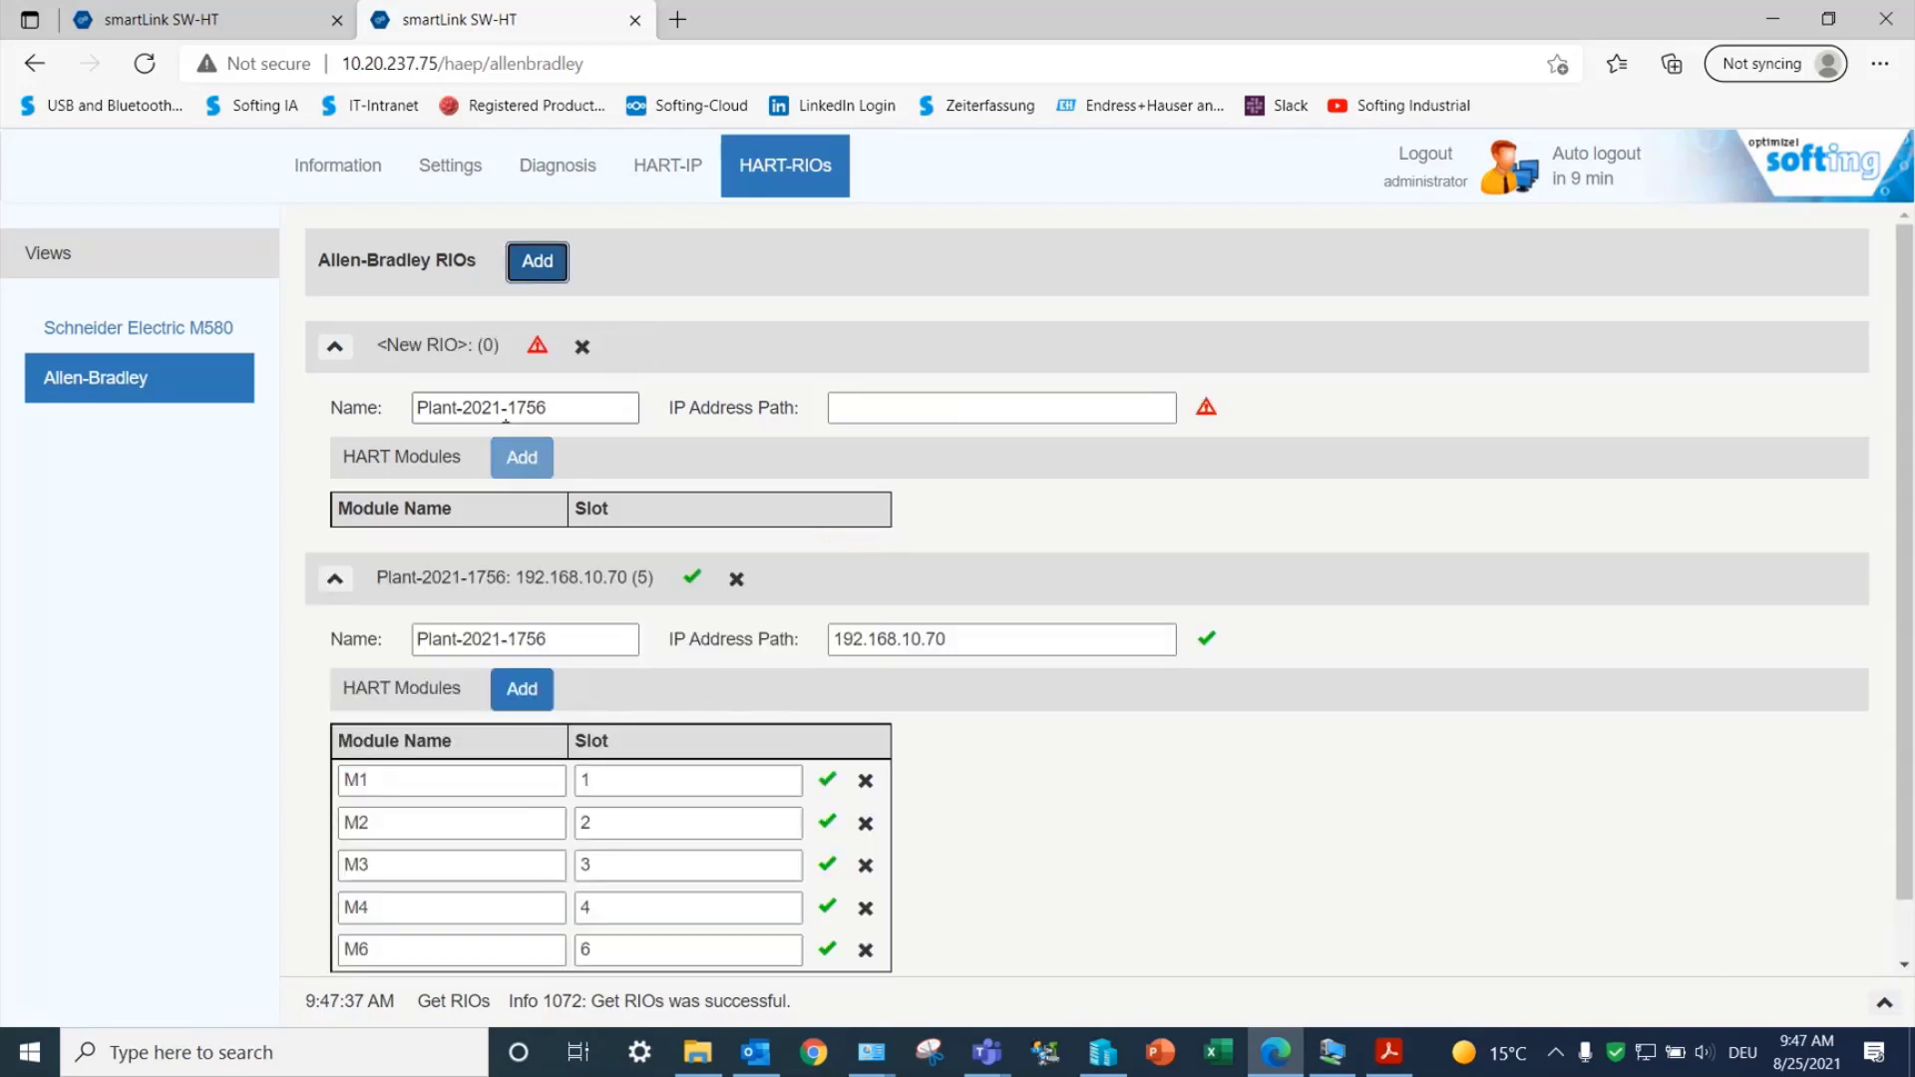
click(505, 409)
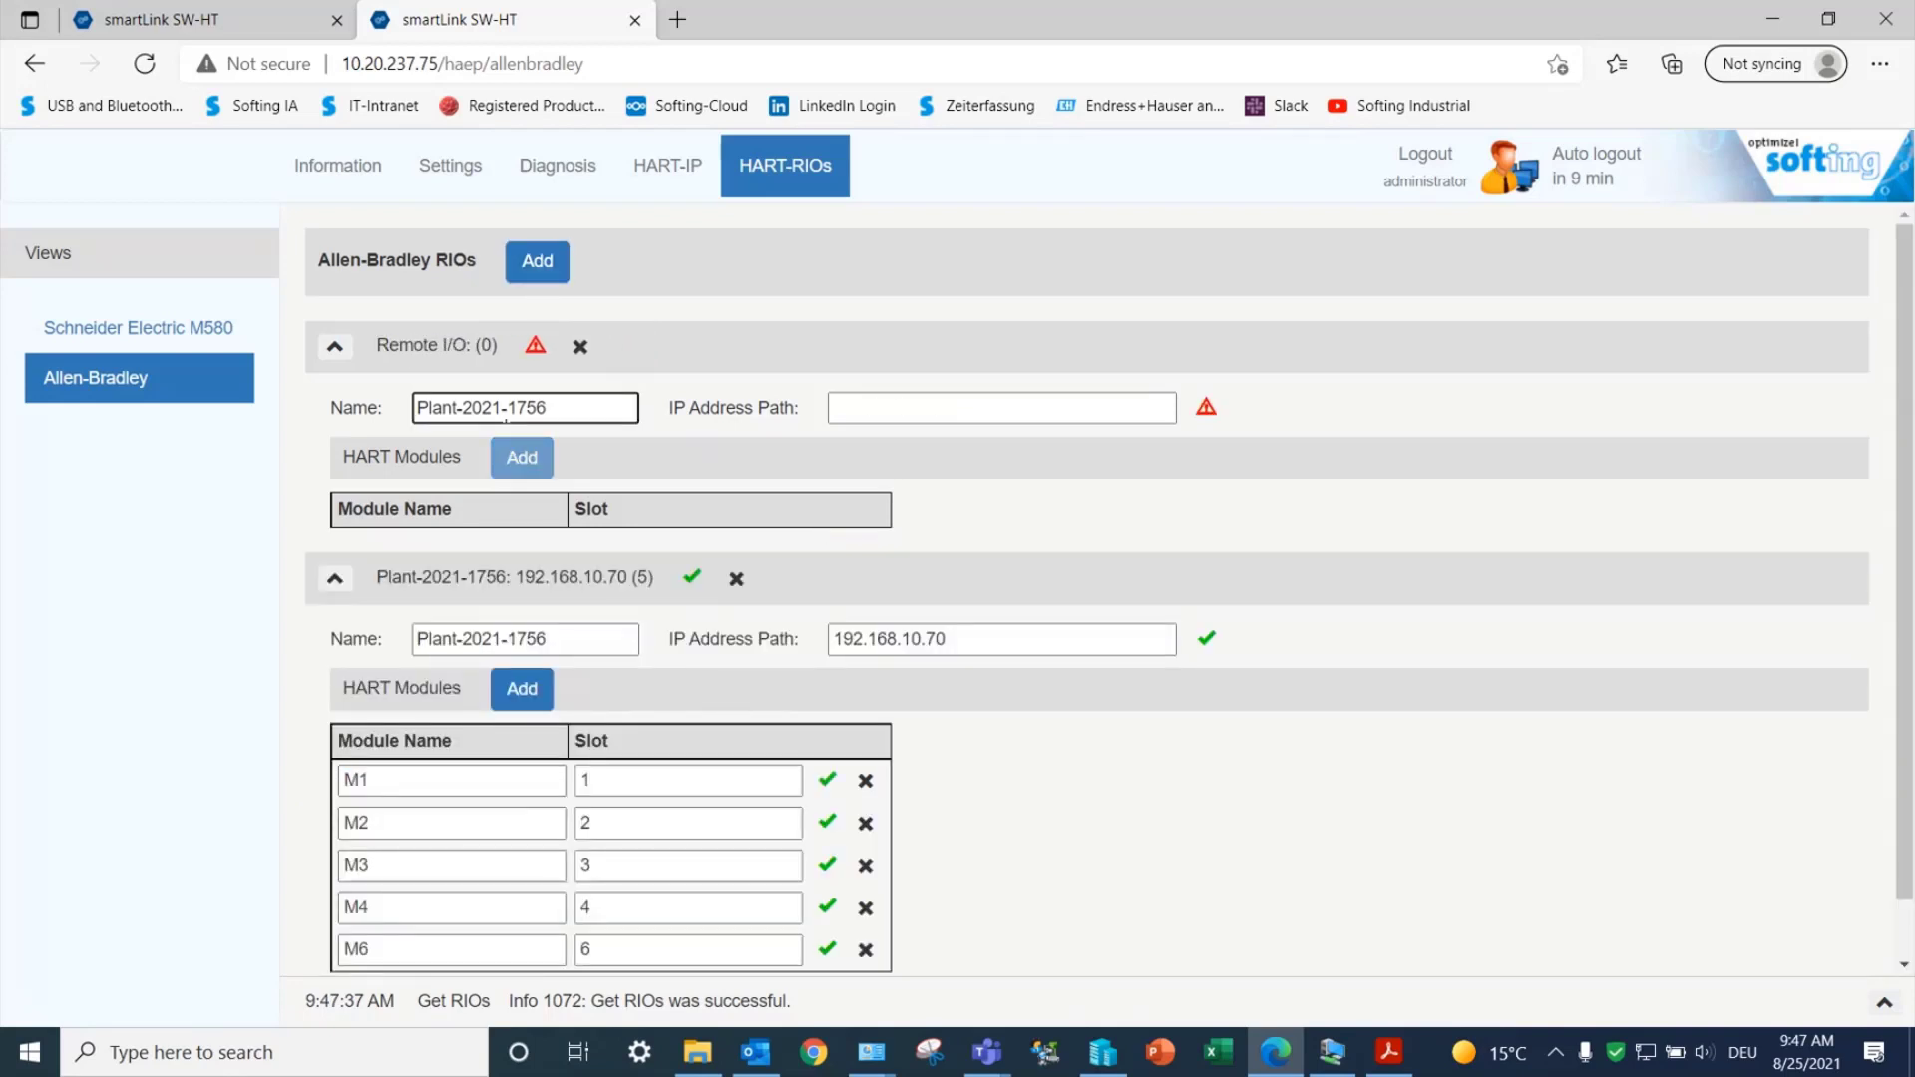
text(-1)
text(7)
text(34)
click(873, 424)
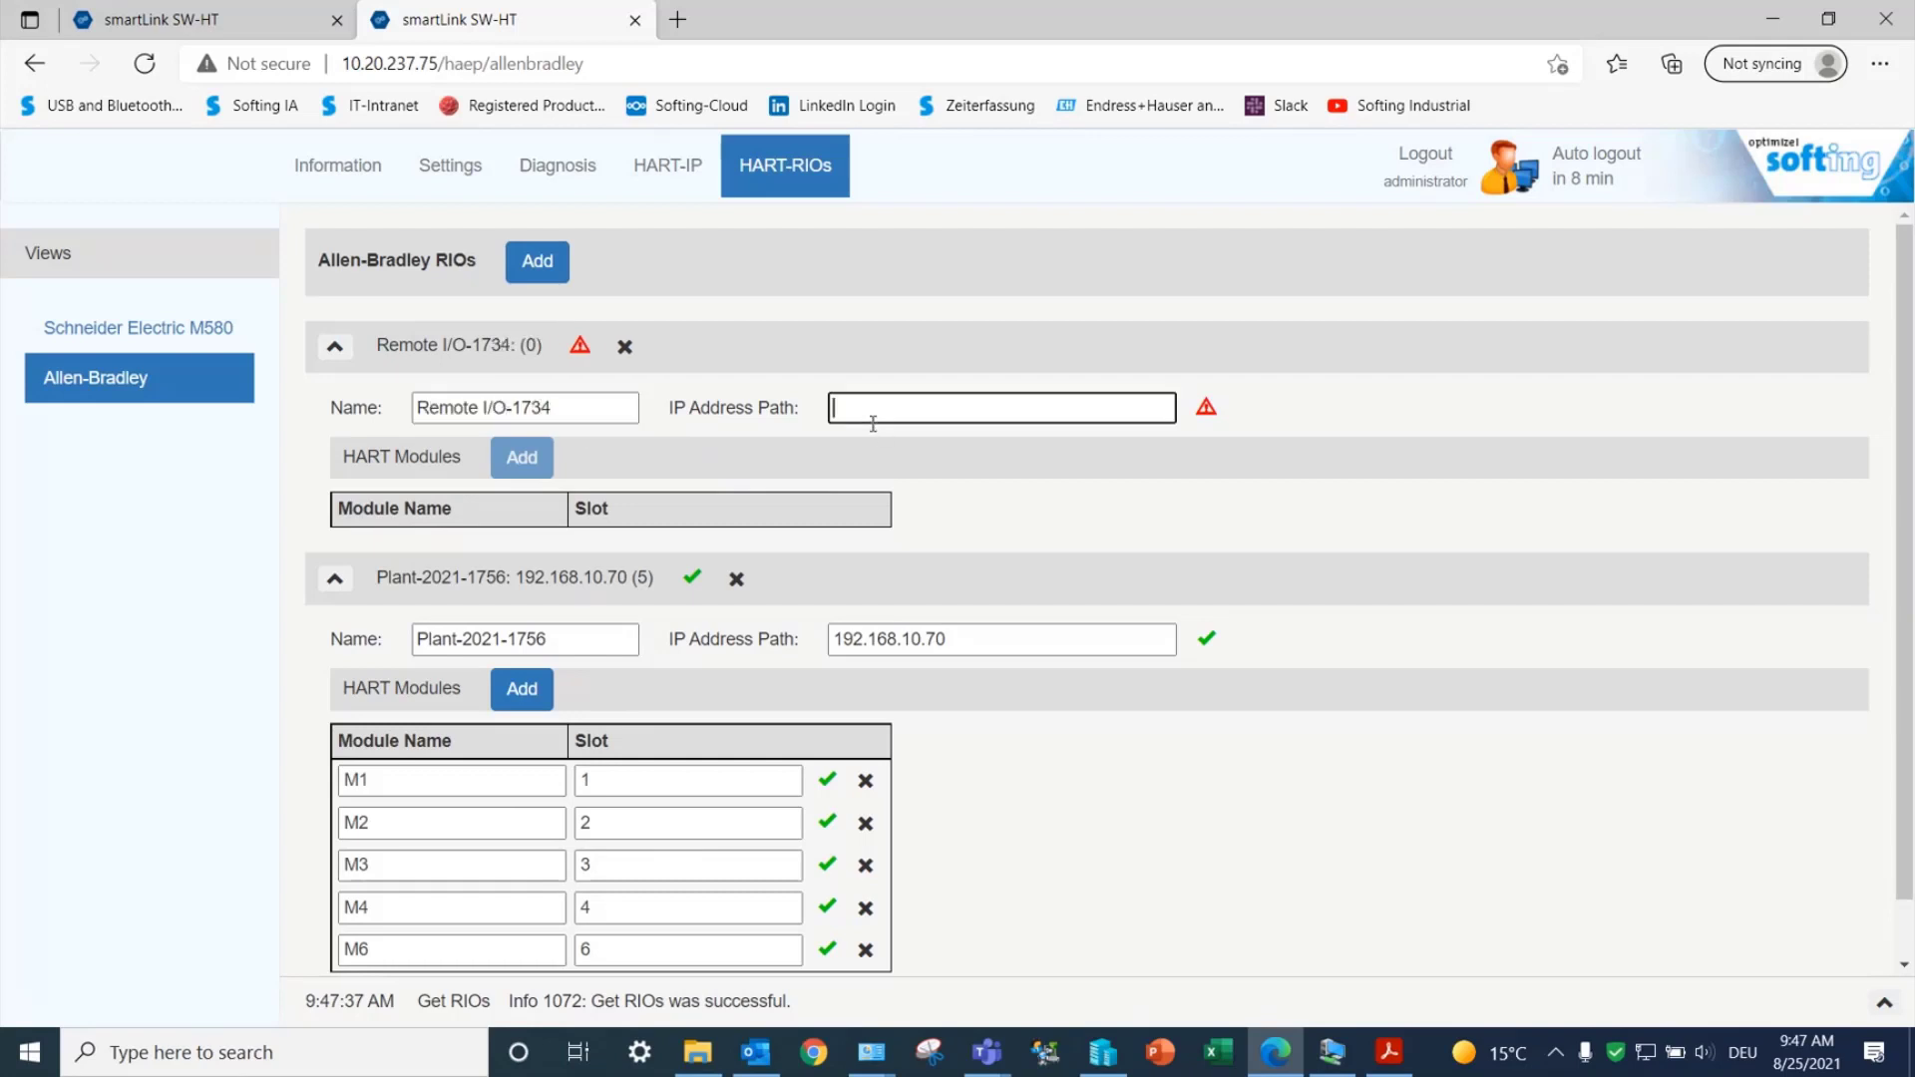
text(192.168)
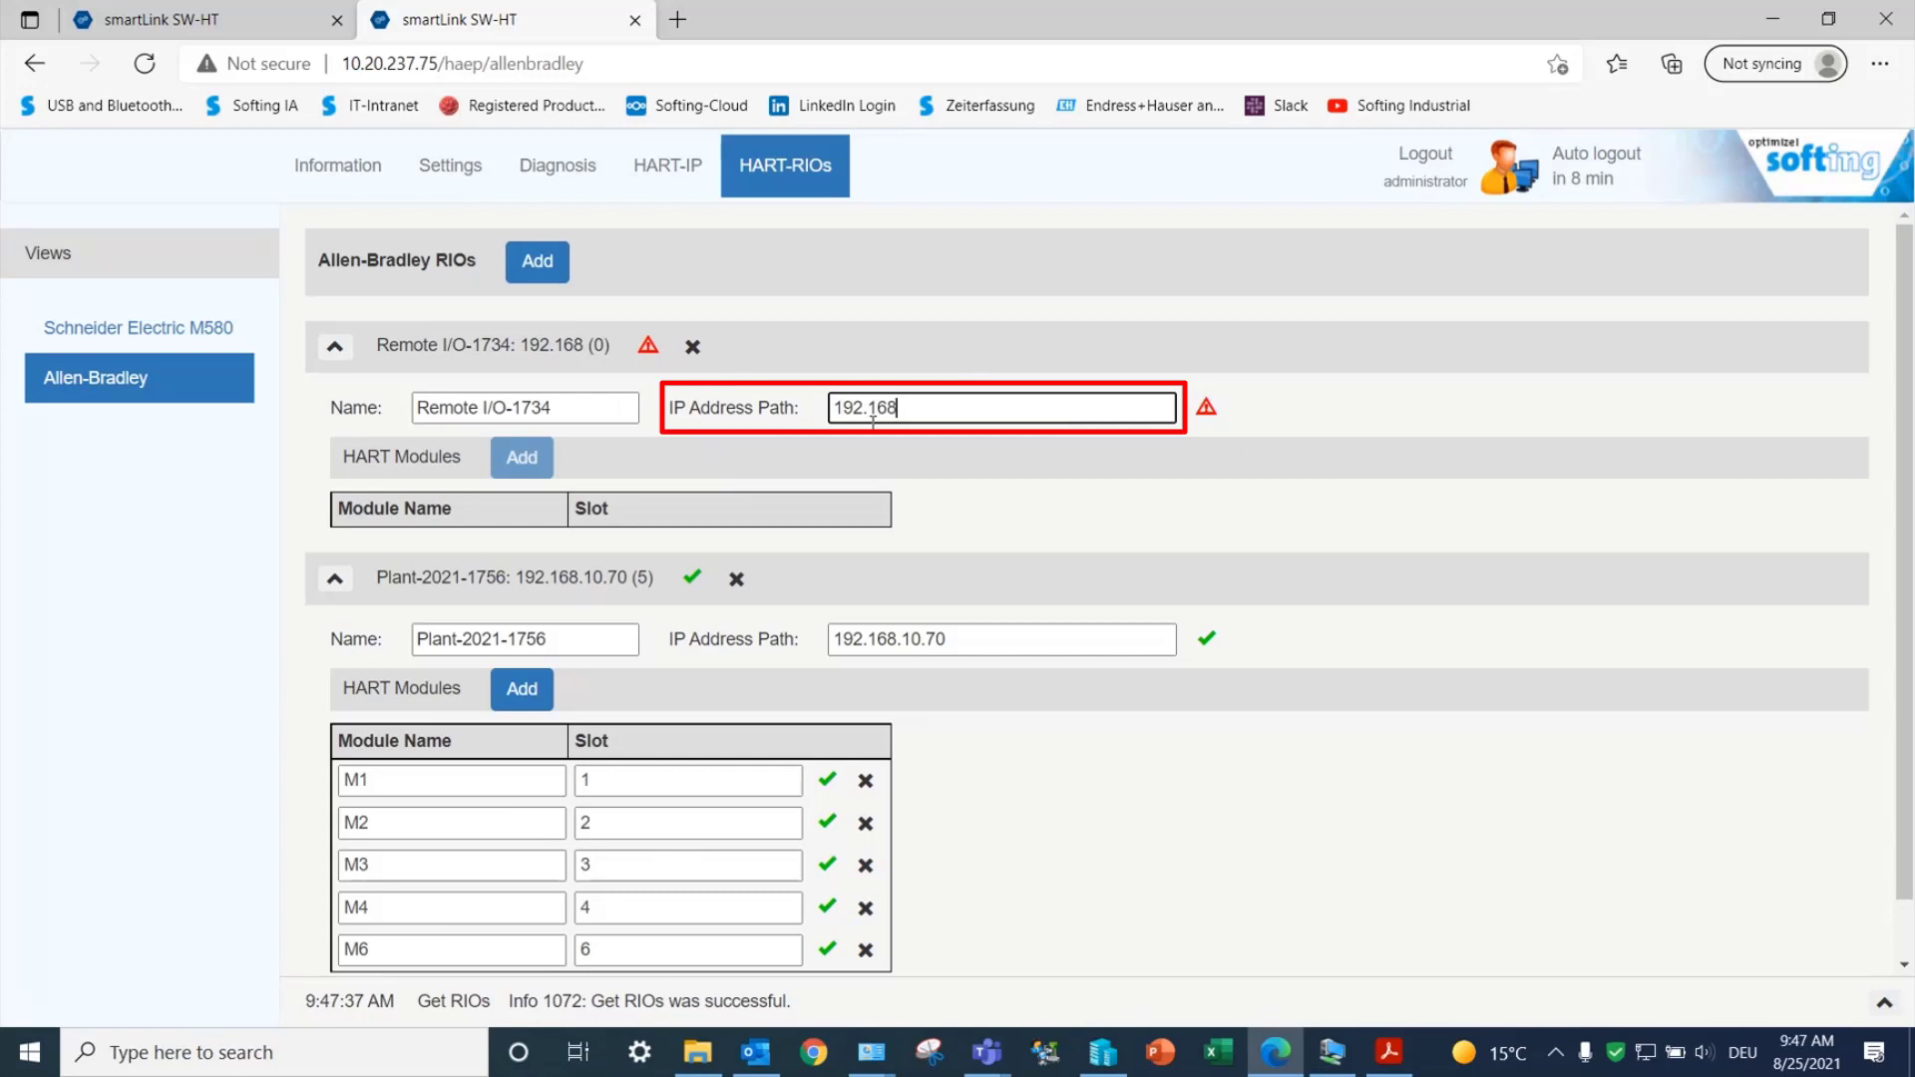
text(.10.7)
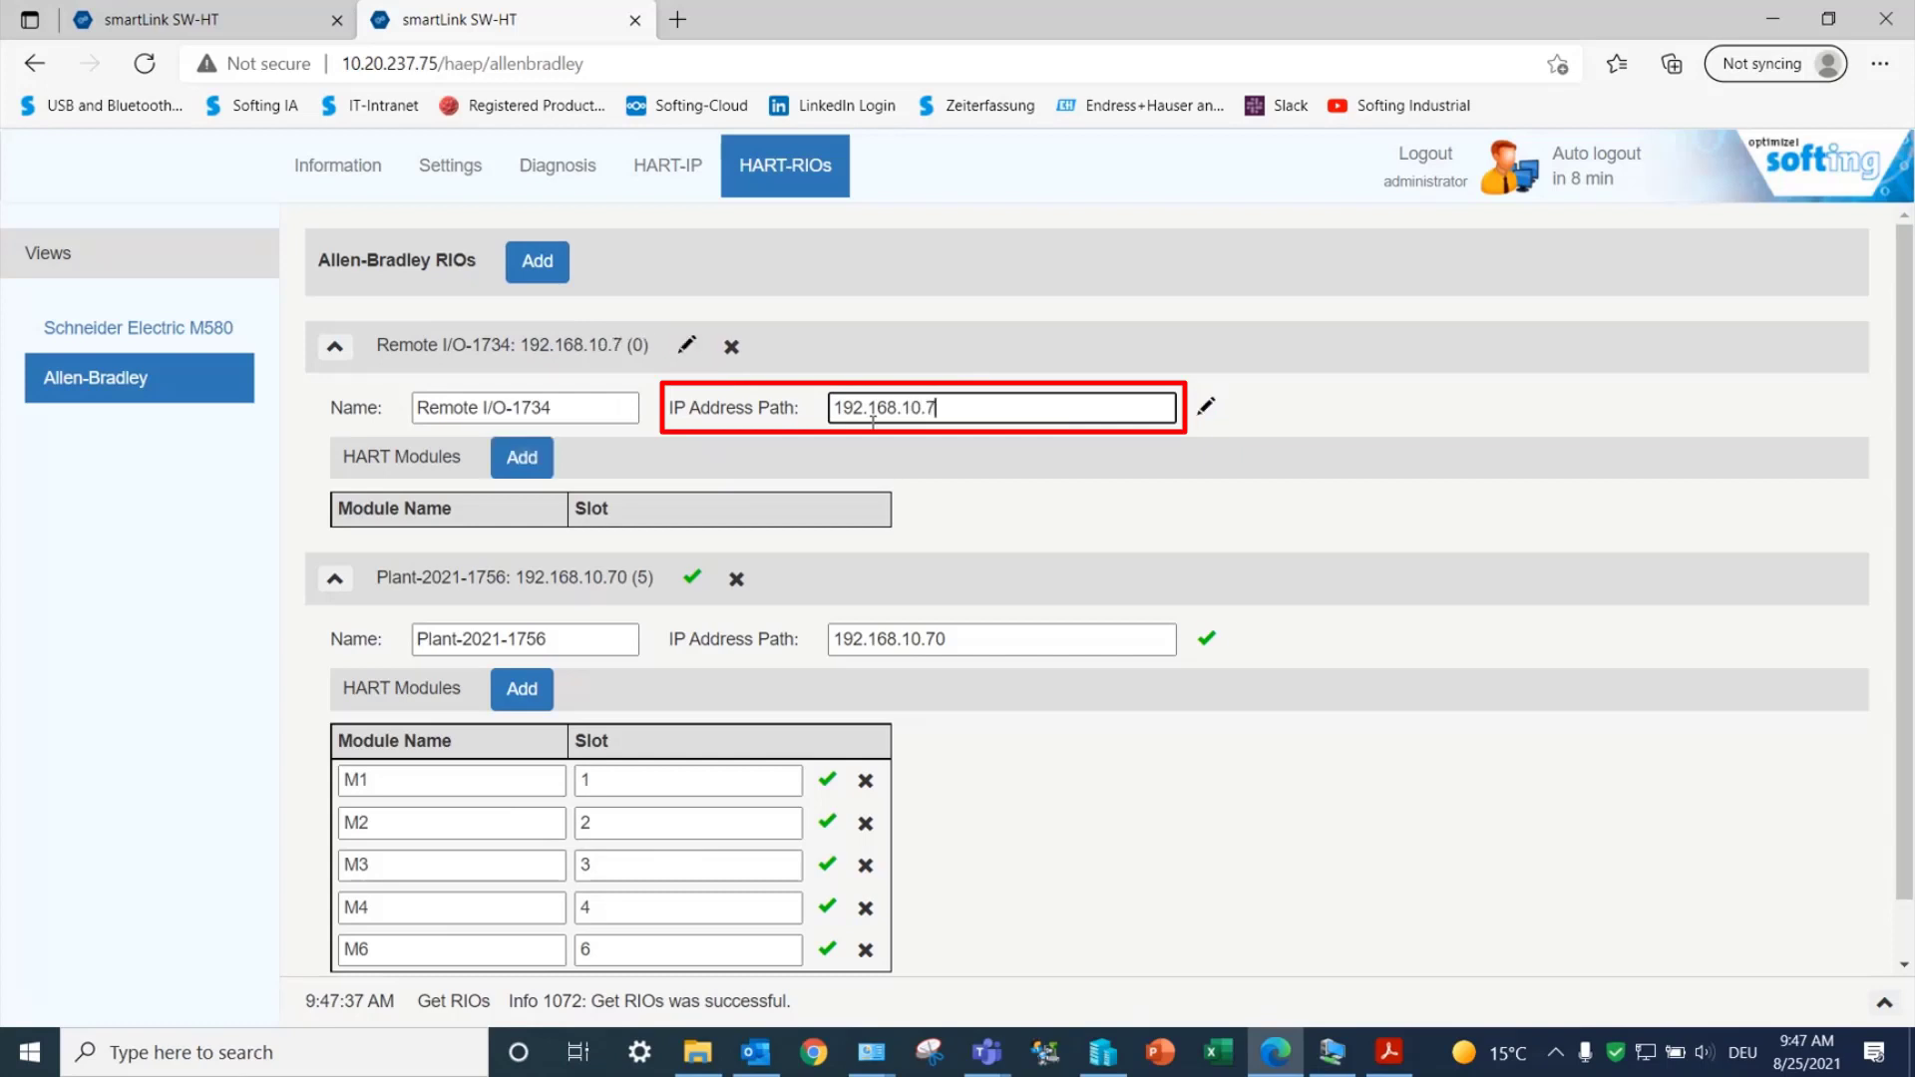
text(0,5,)
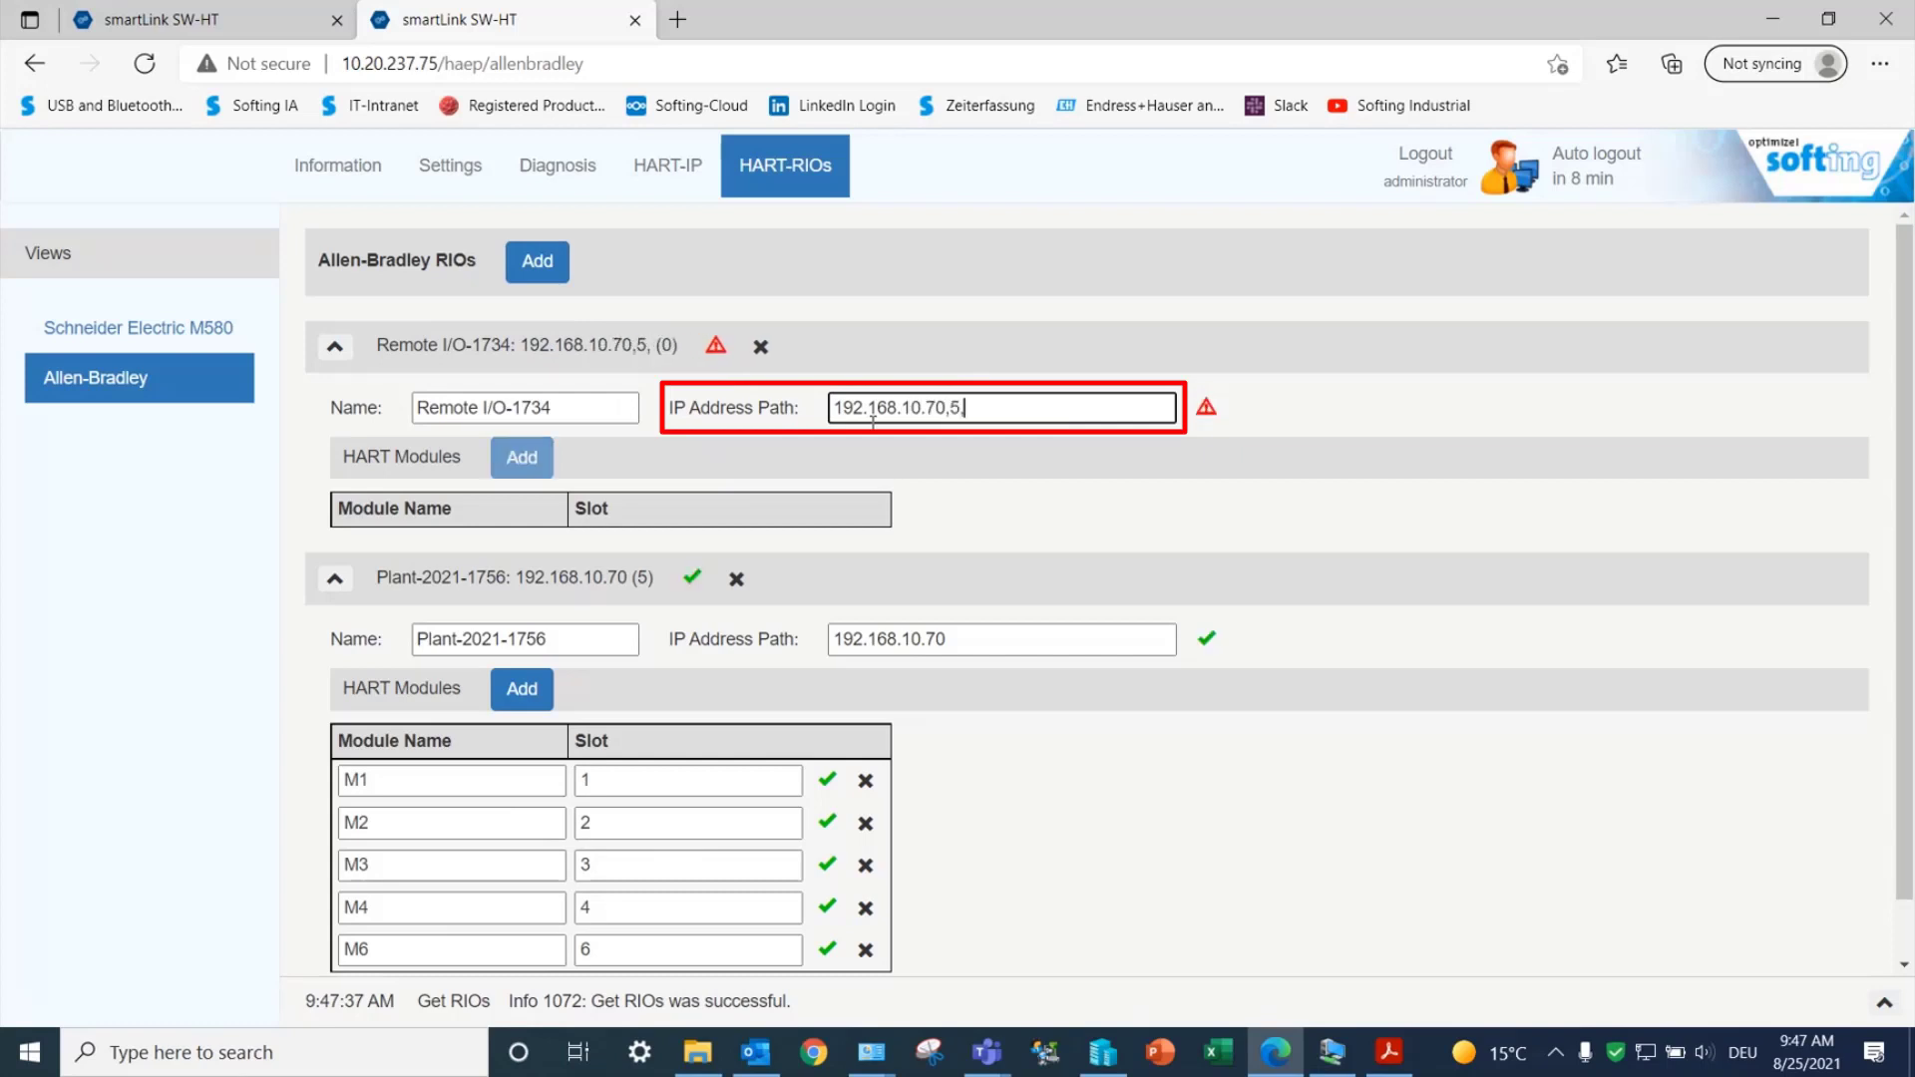
text(192.168)
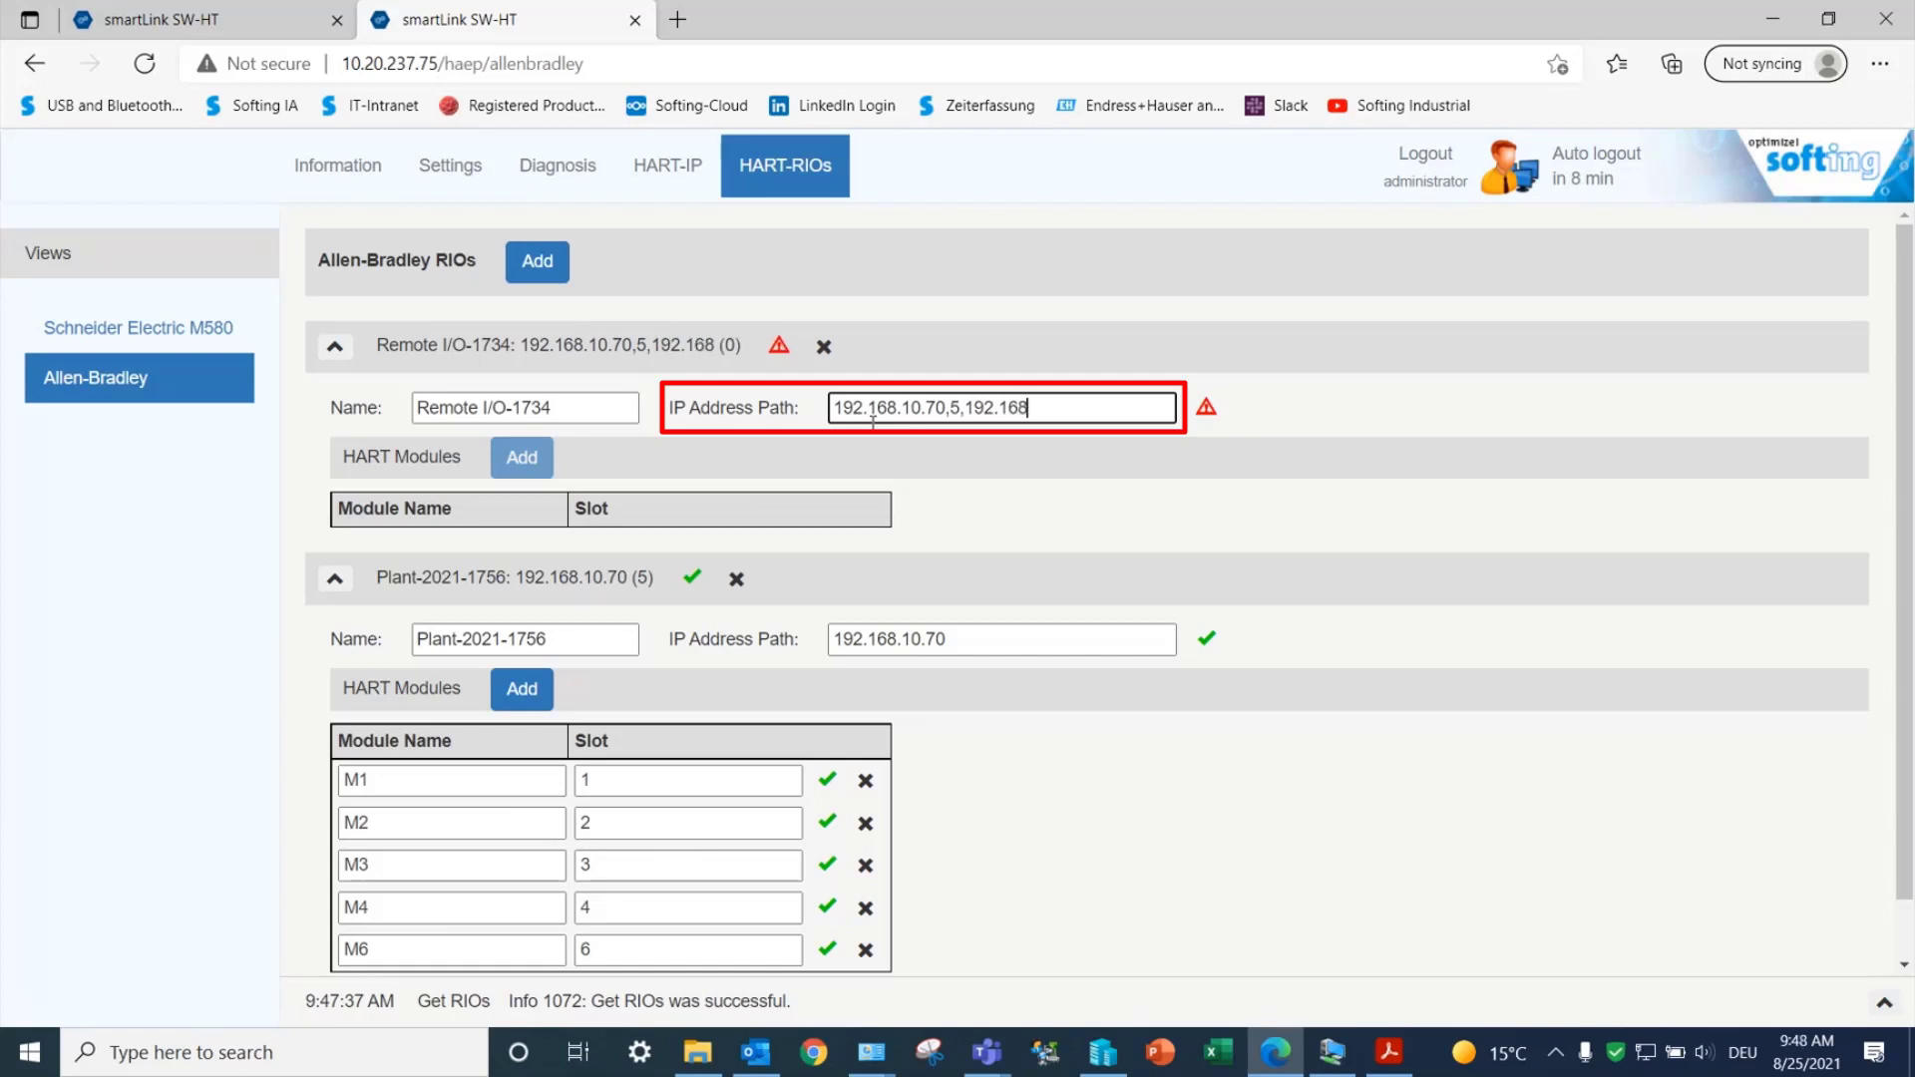
text(.11.)
text(80)
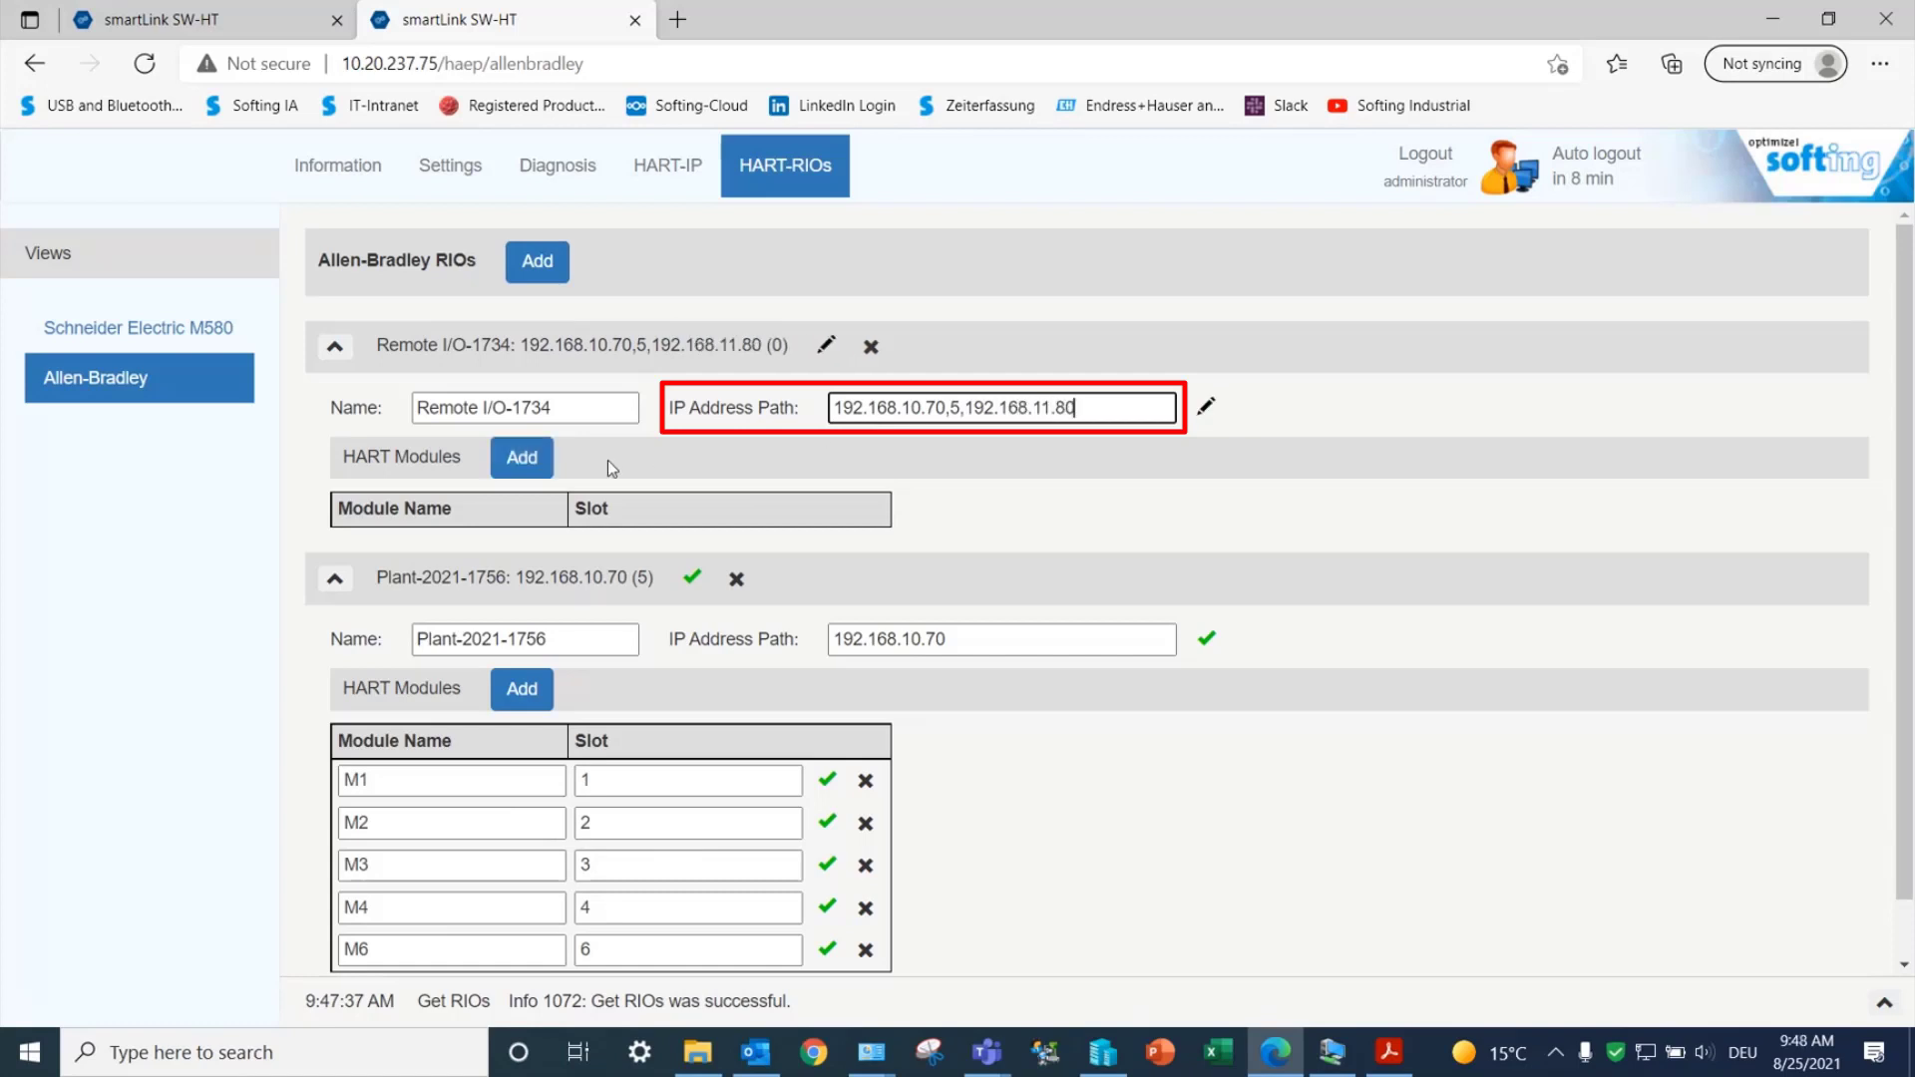
- Give Remote I/O-1734 module rows M1 (slot 1) and M2 (slot 2), then apply
click(544, 464)
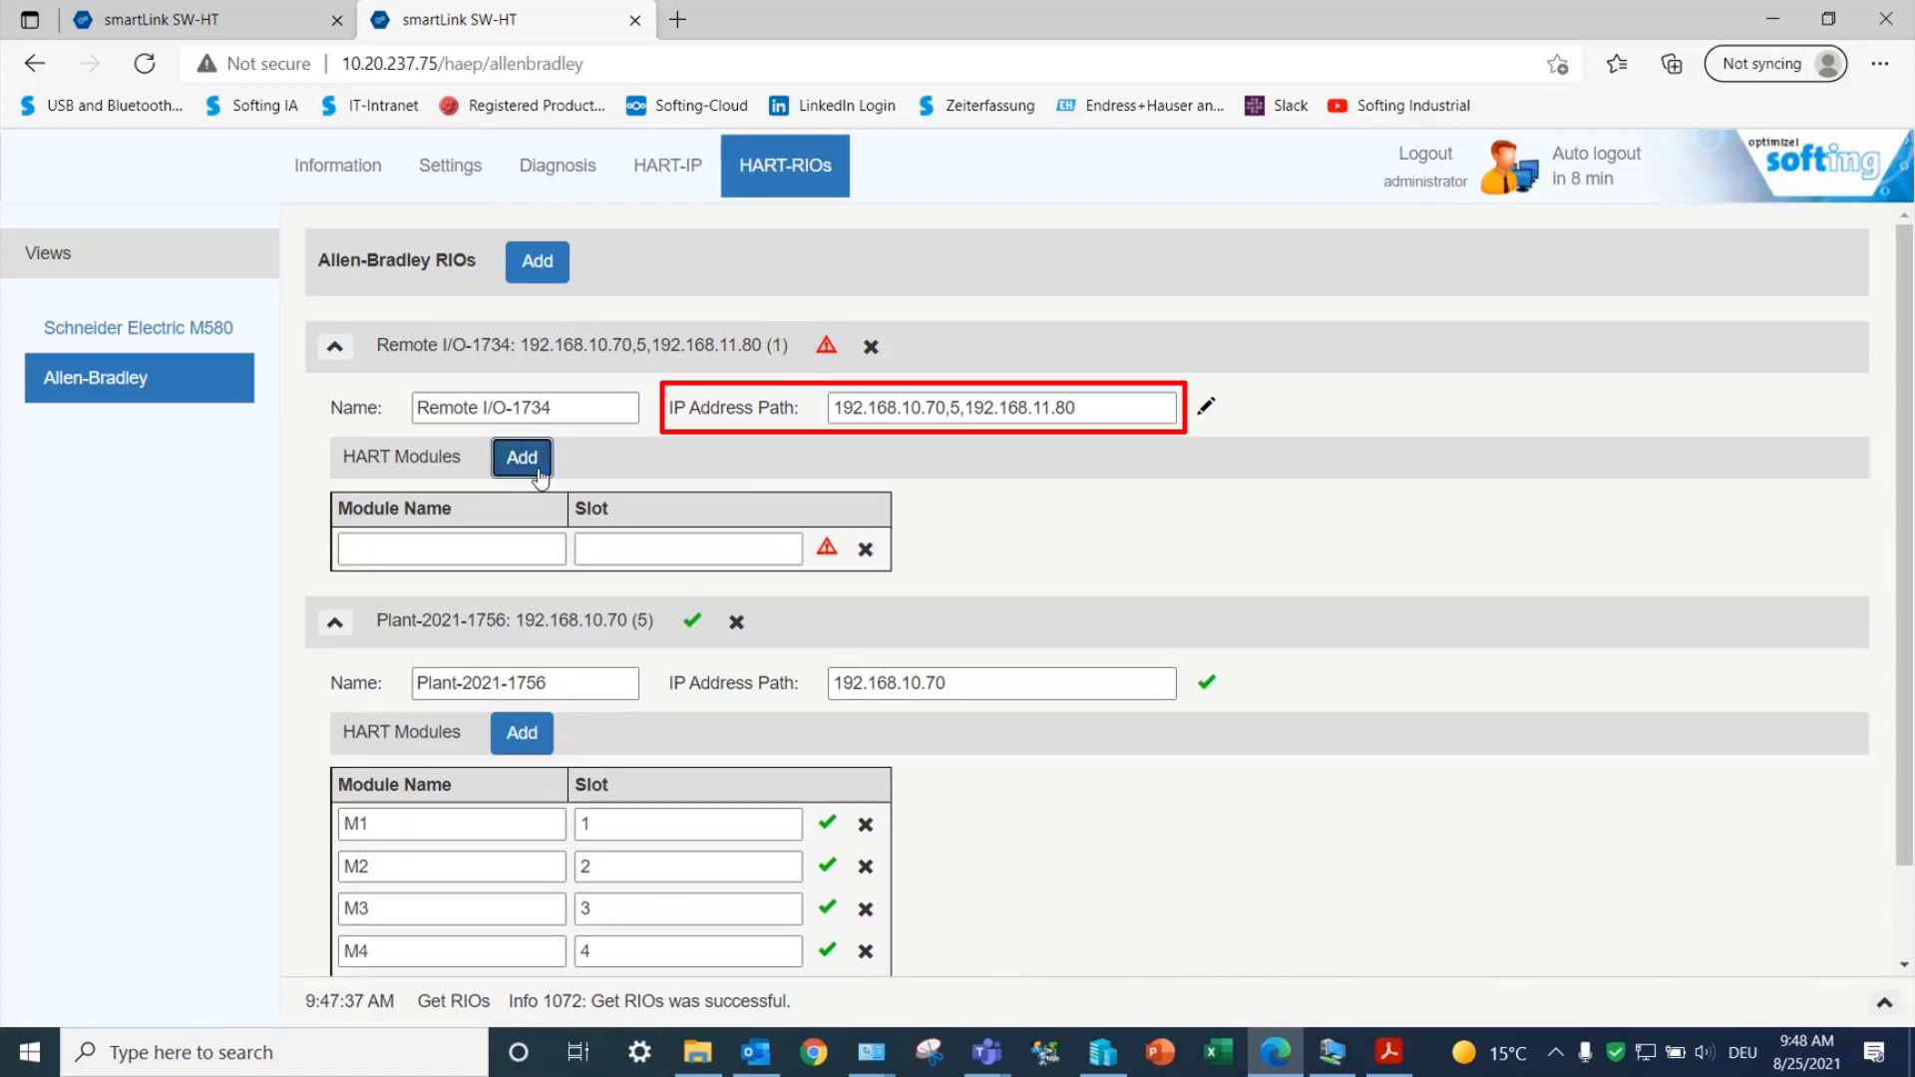
click(493, 547)
text(M1)
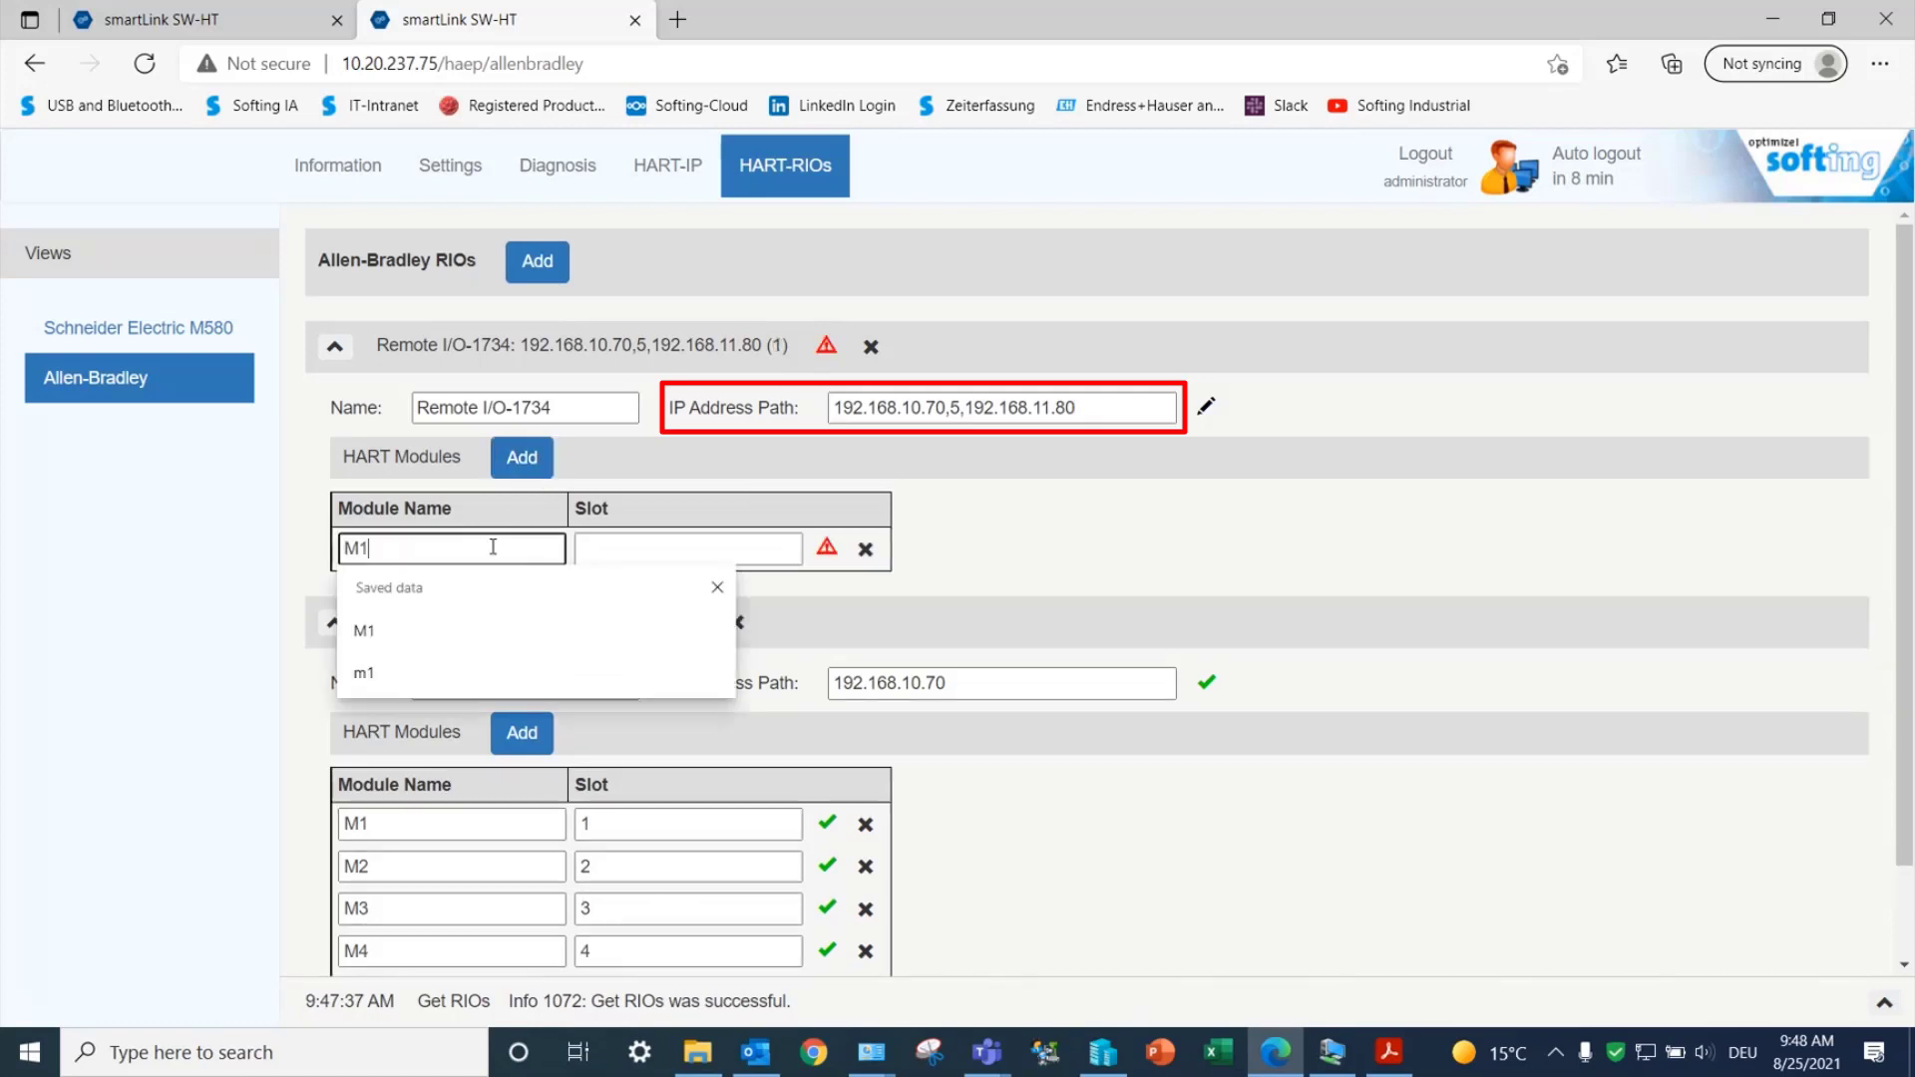
click(594, 549)
text(1)
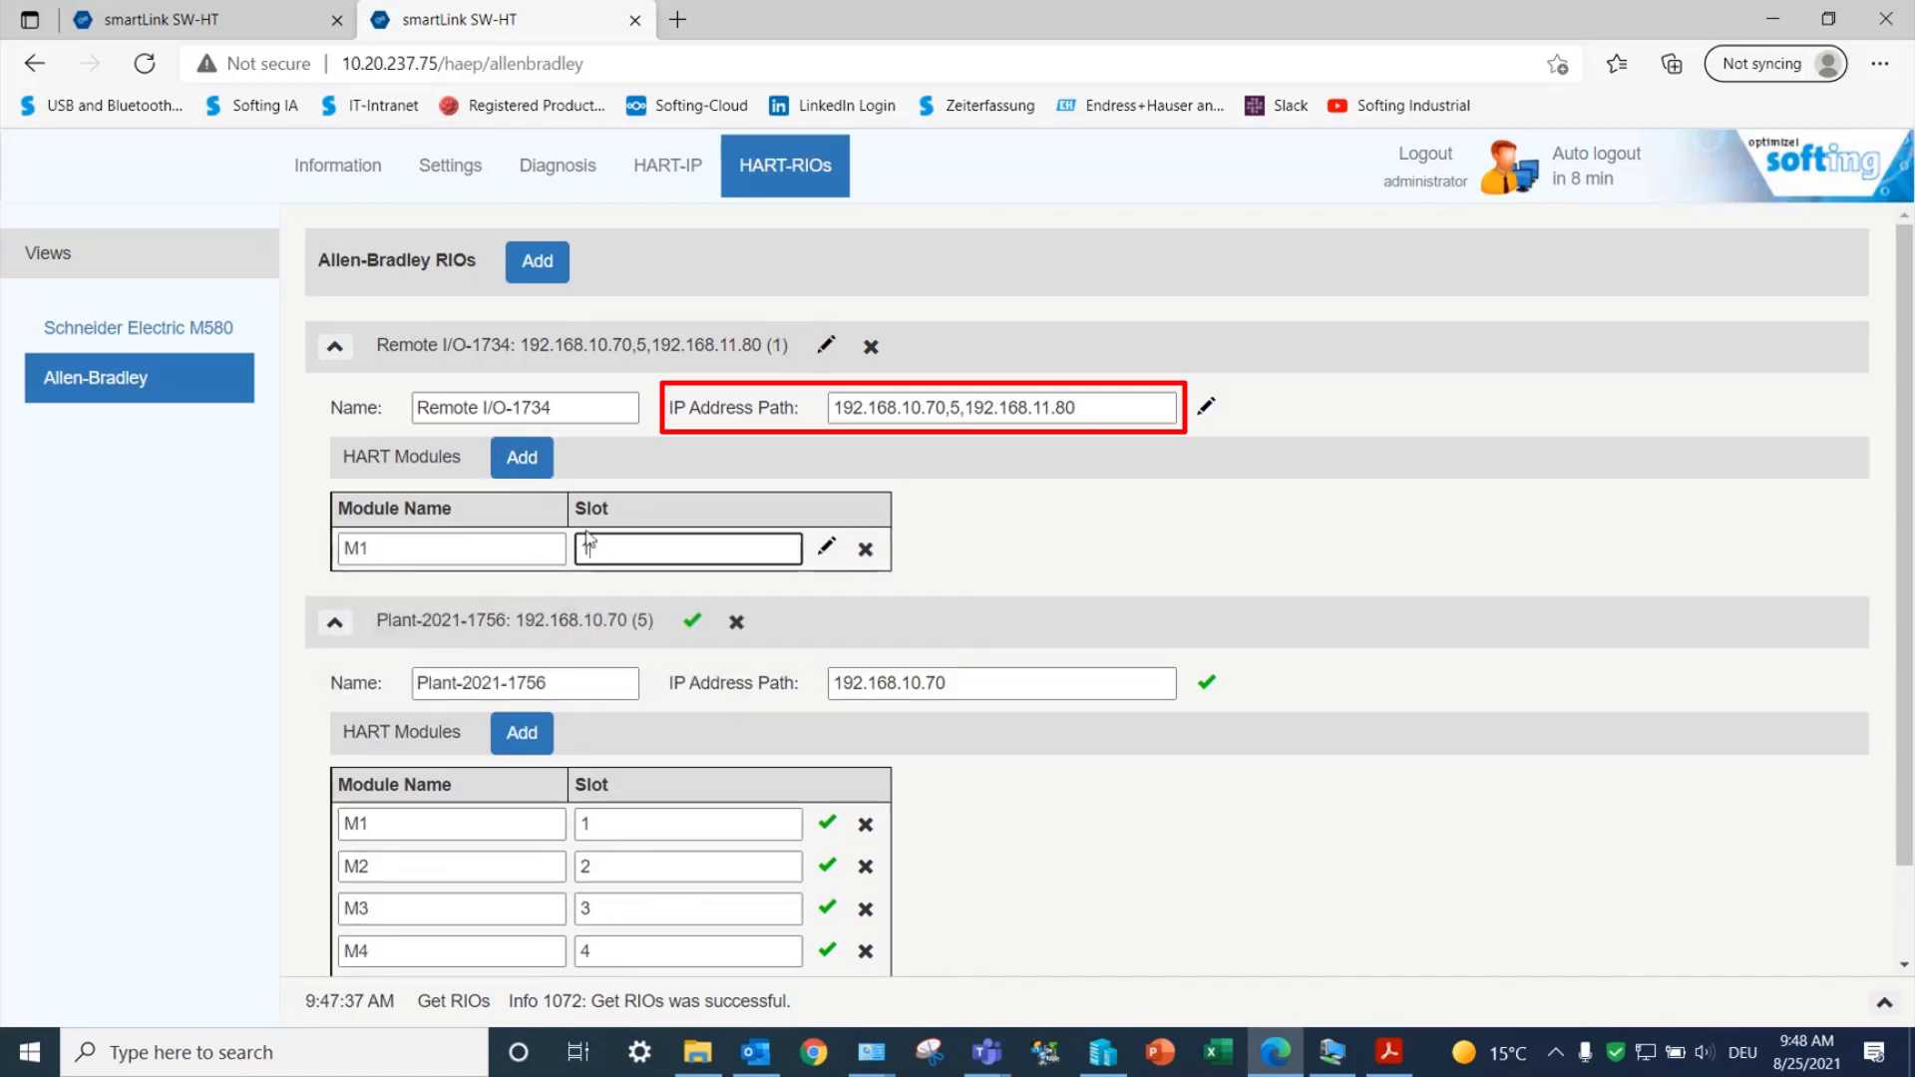
click(522, 458)
click(441, 590)
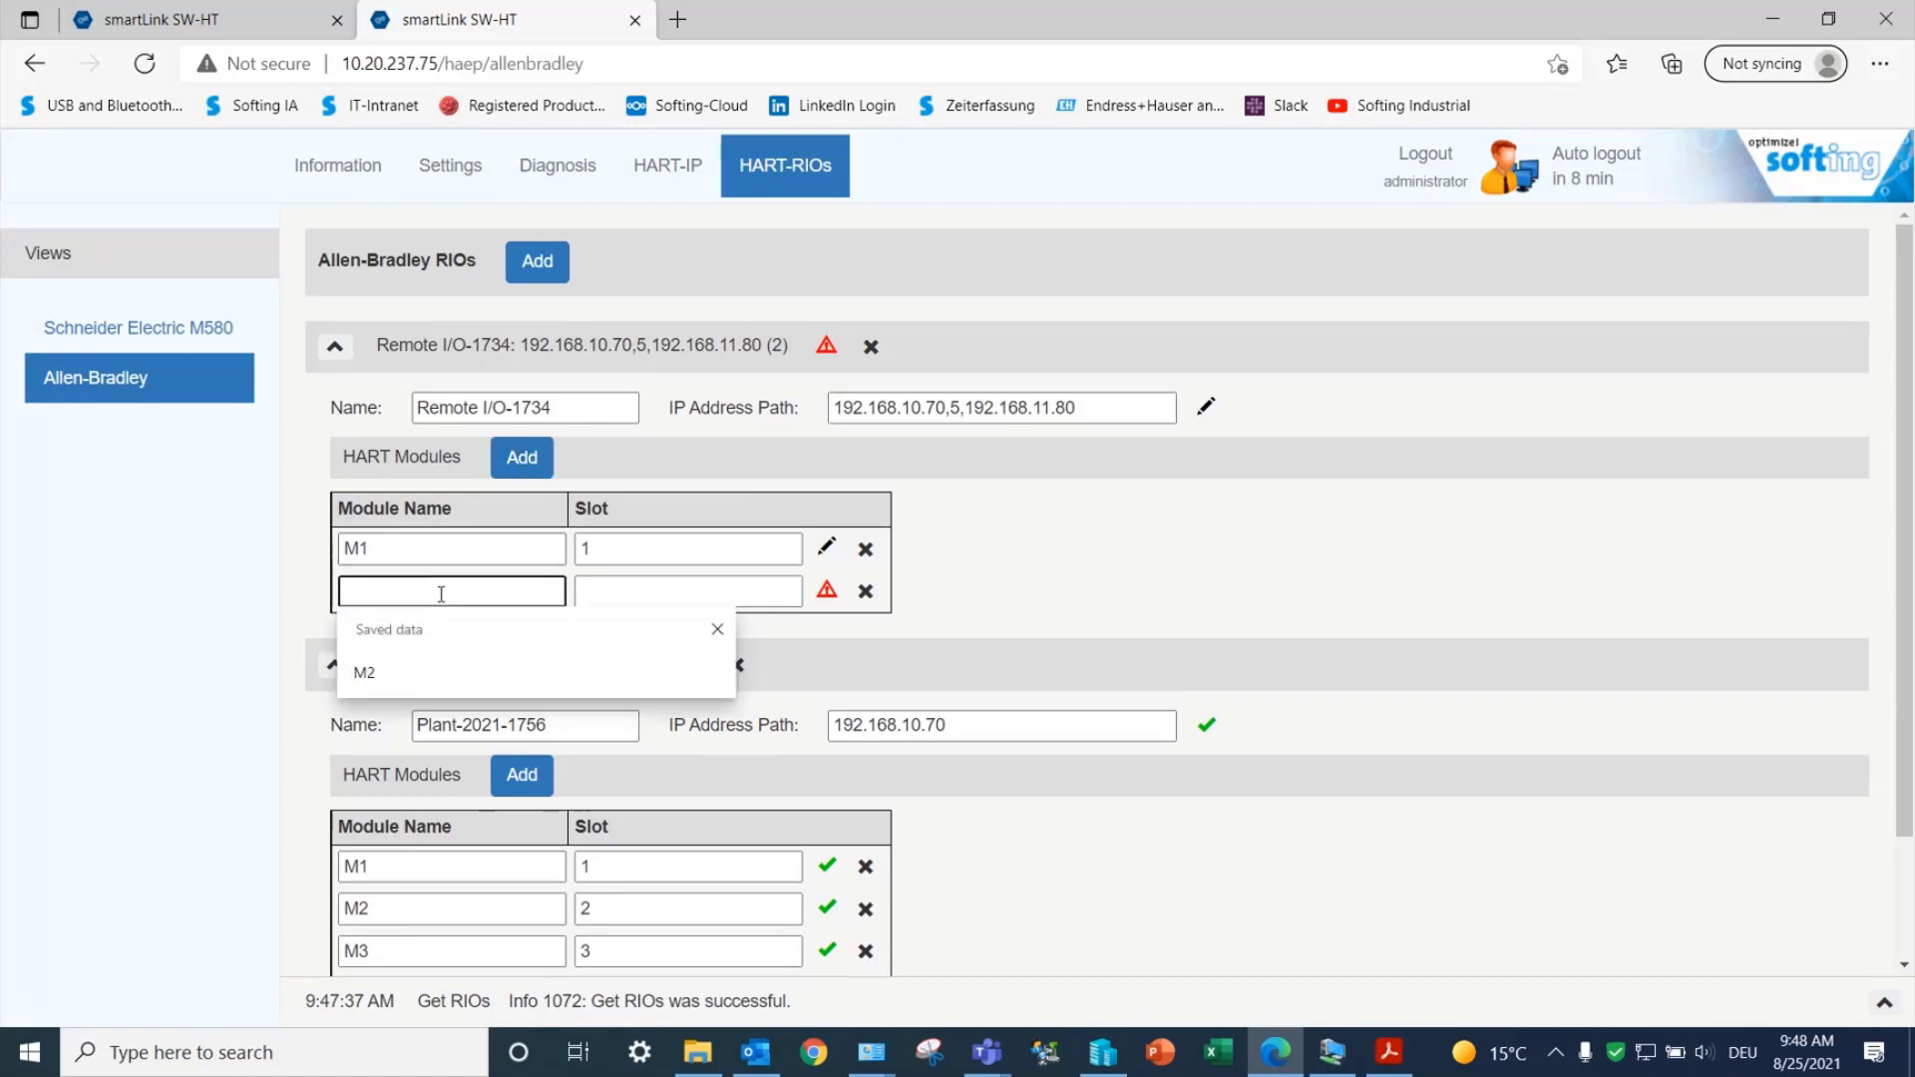
text(M2)
click(599, 590)
text(2)
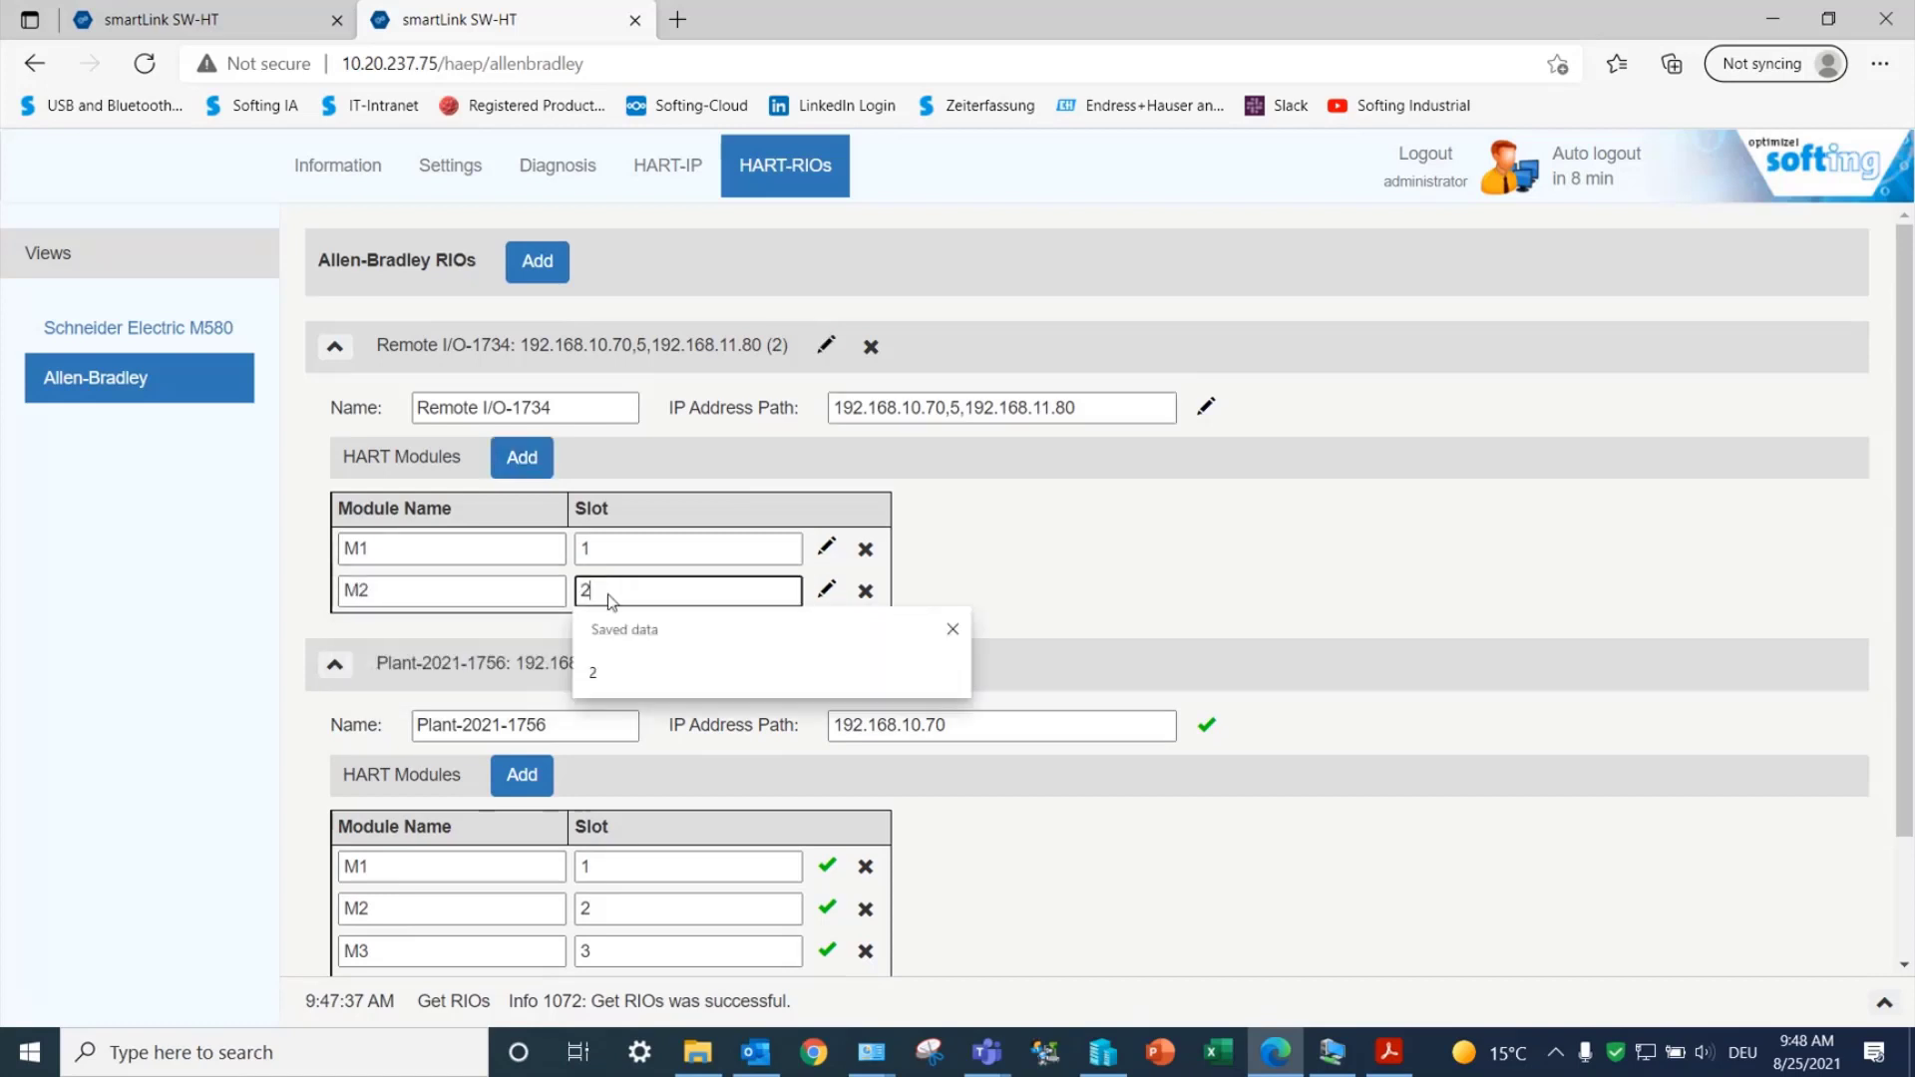
scroll(1027, 591, down, 3)
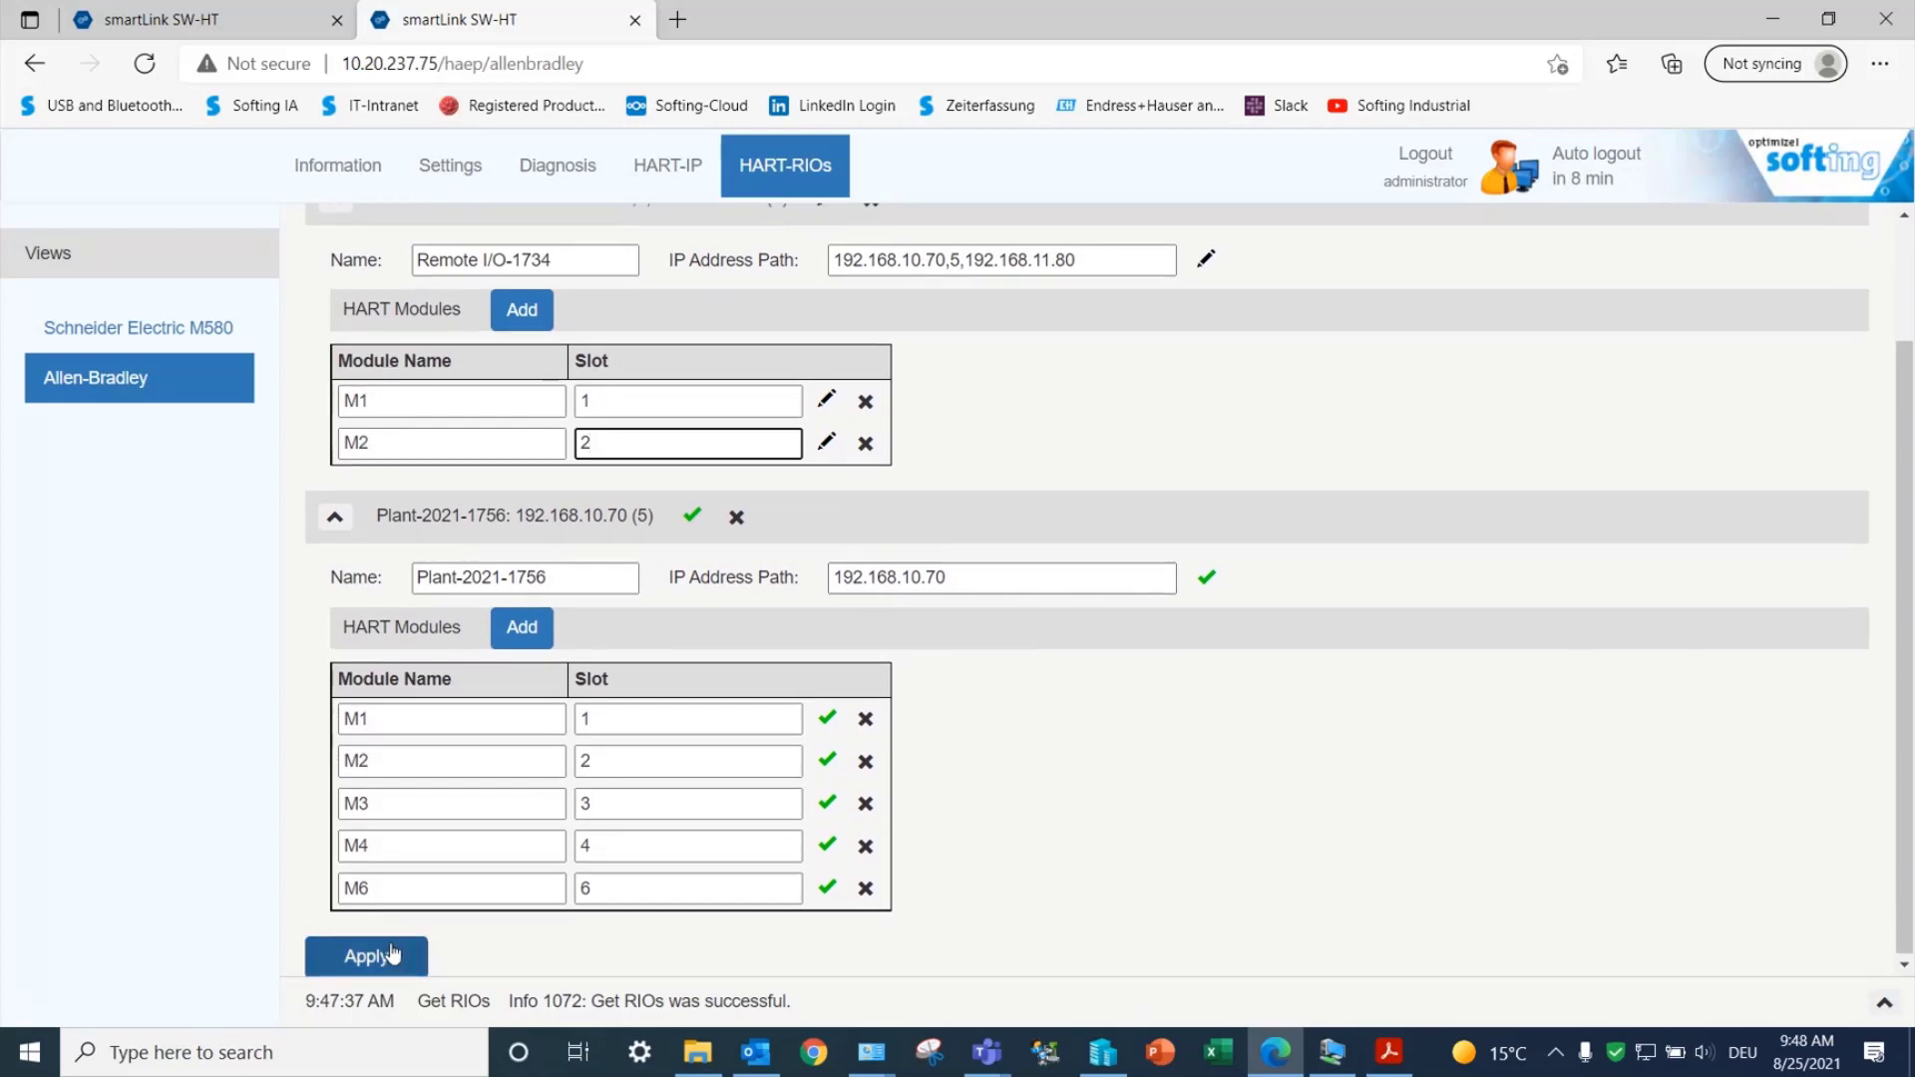
click(392, 954)
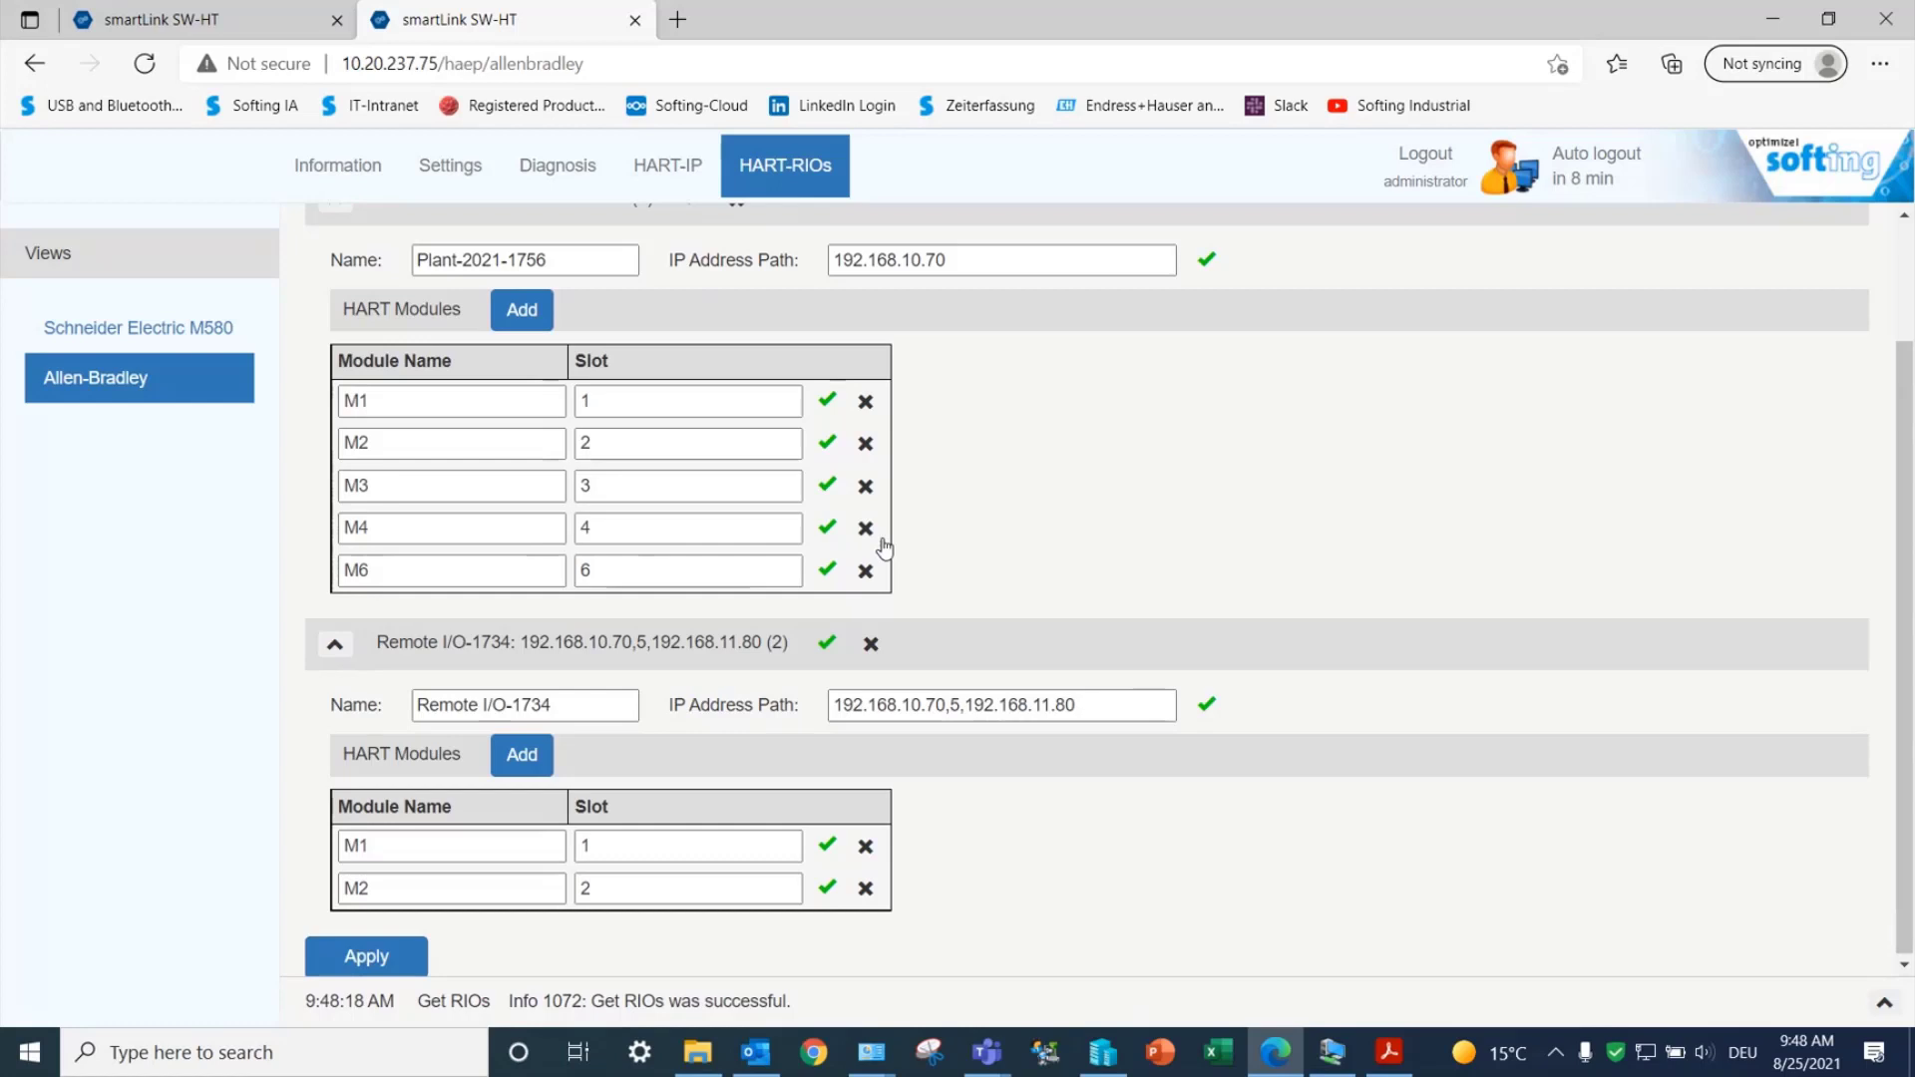
- Open the Diagnosis Live List and briefly expand then collapse Plant-2021-1756
click(584, 183)
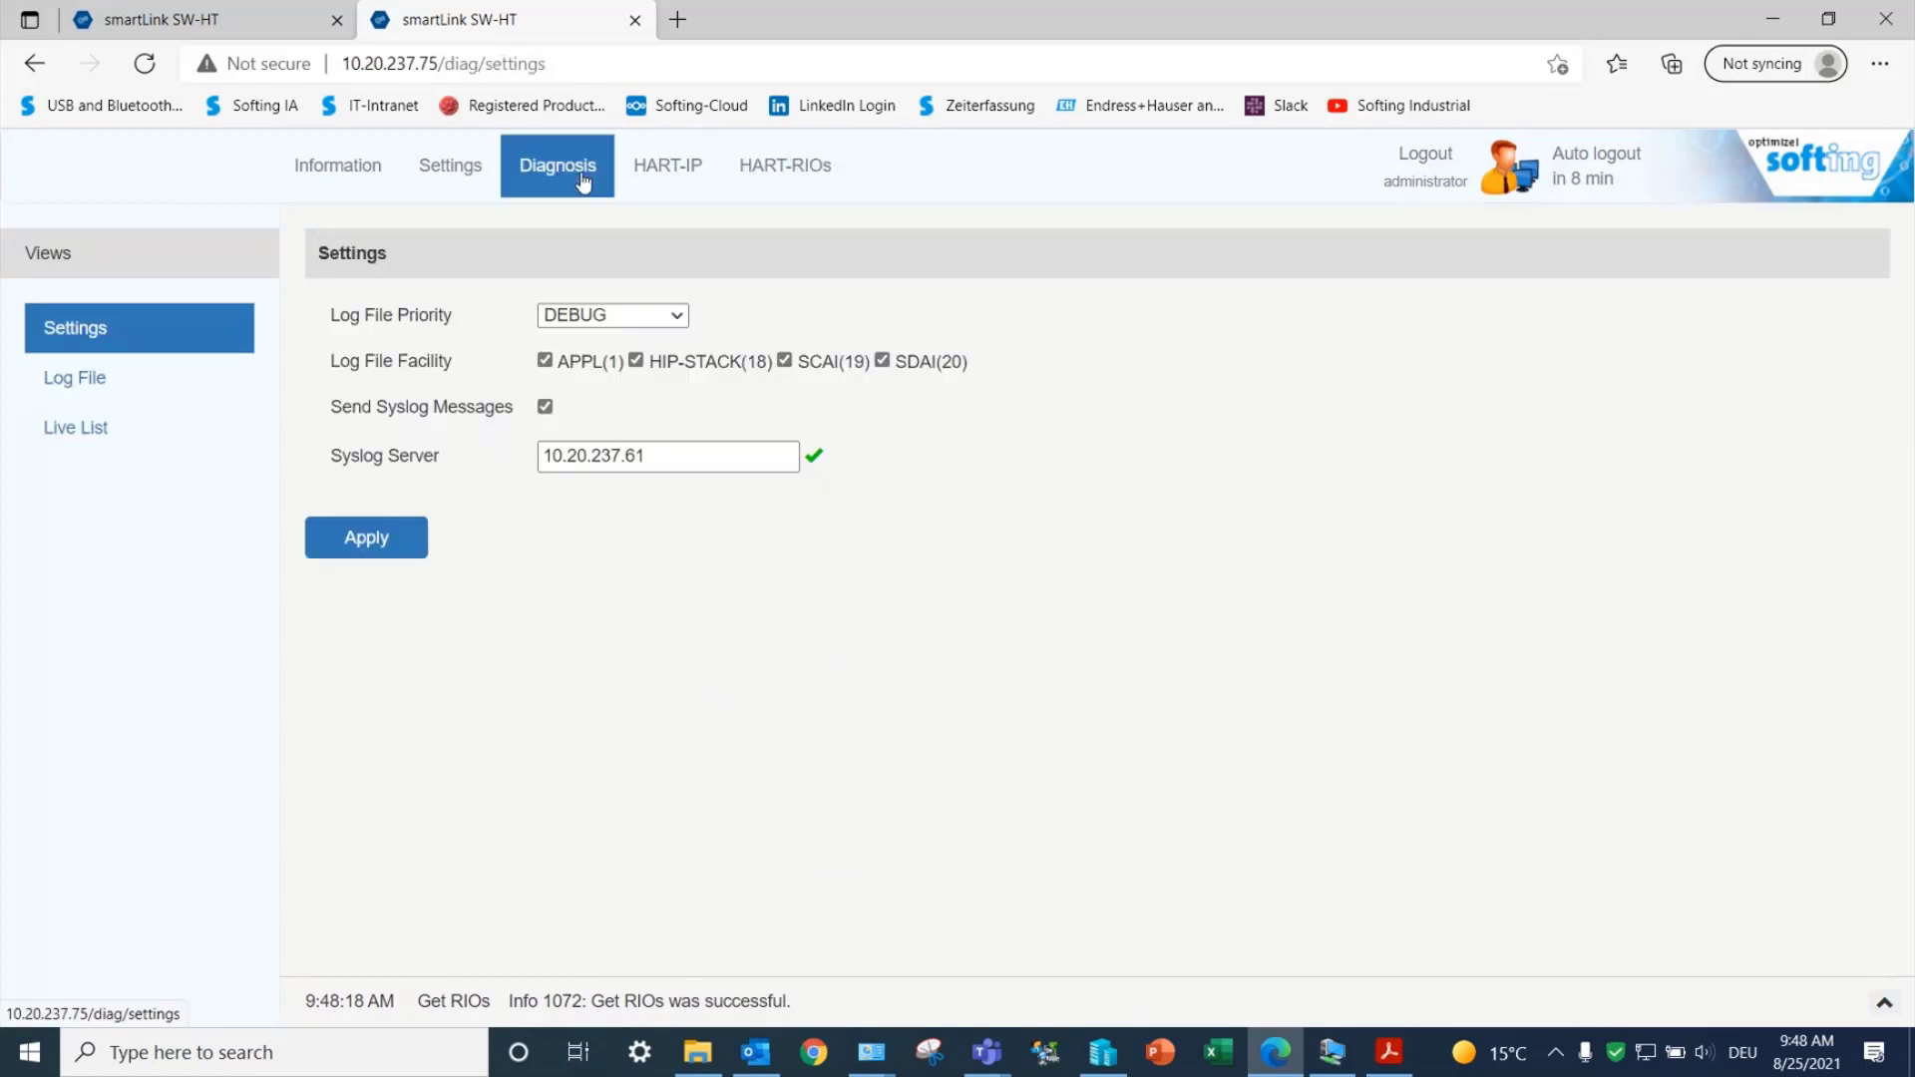
click(138, 430)
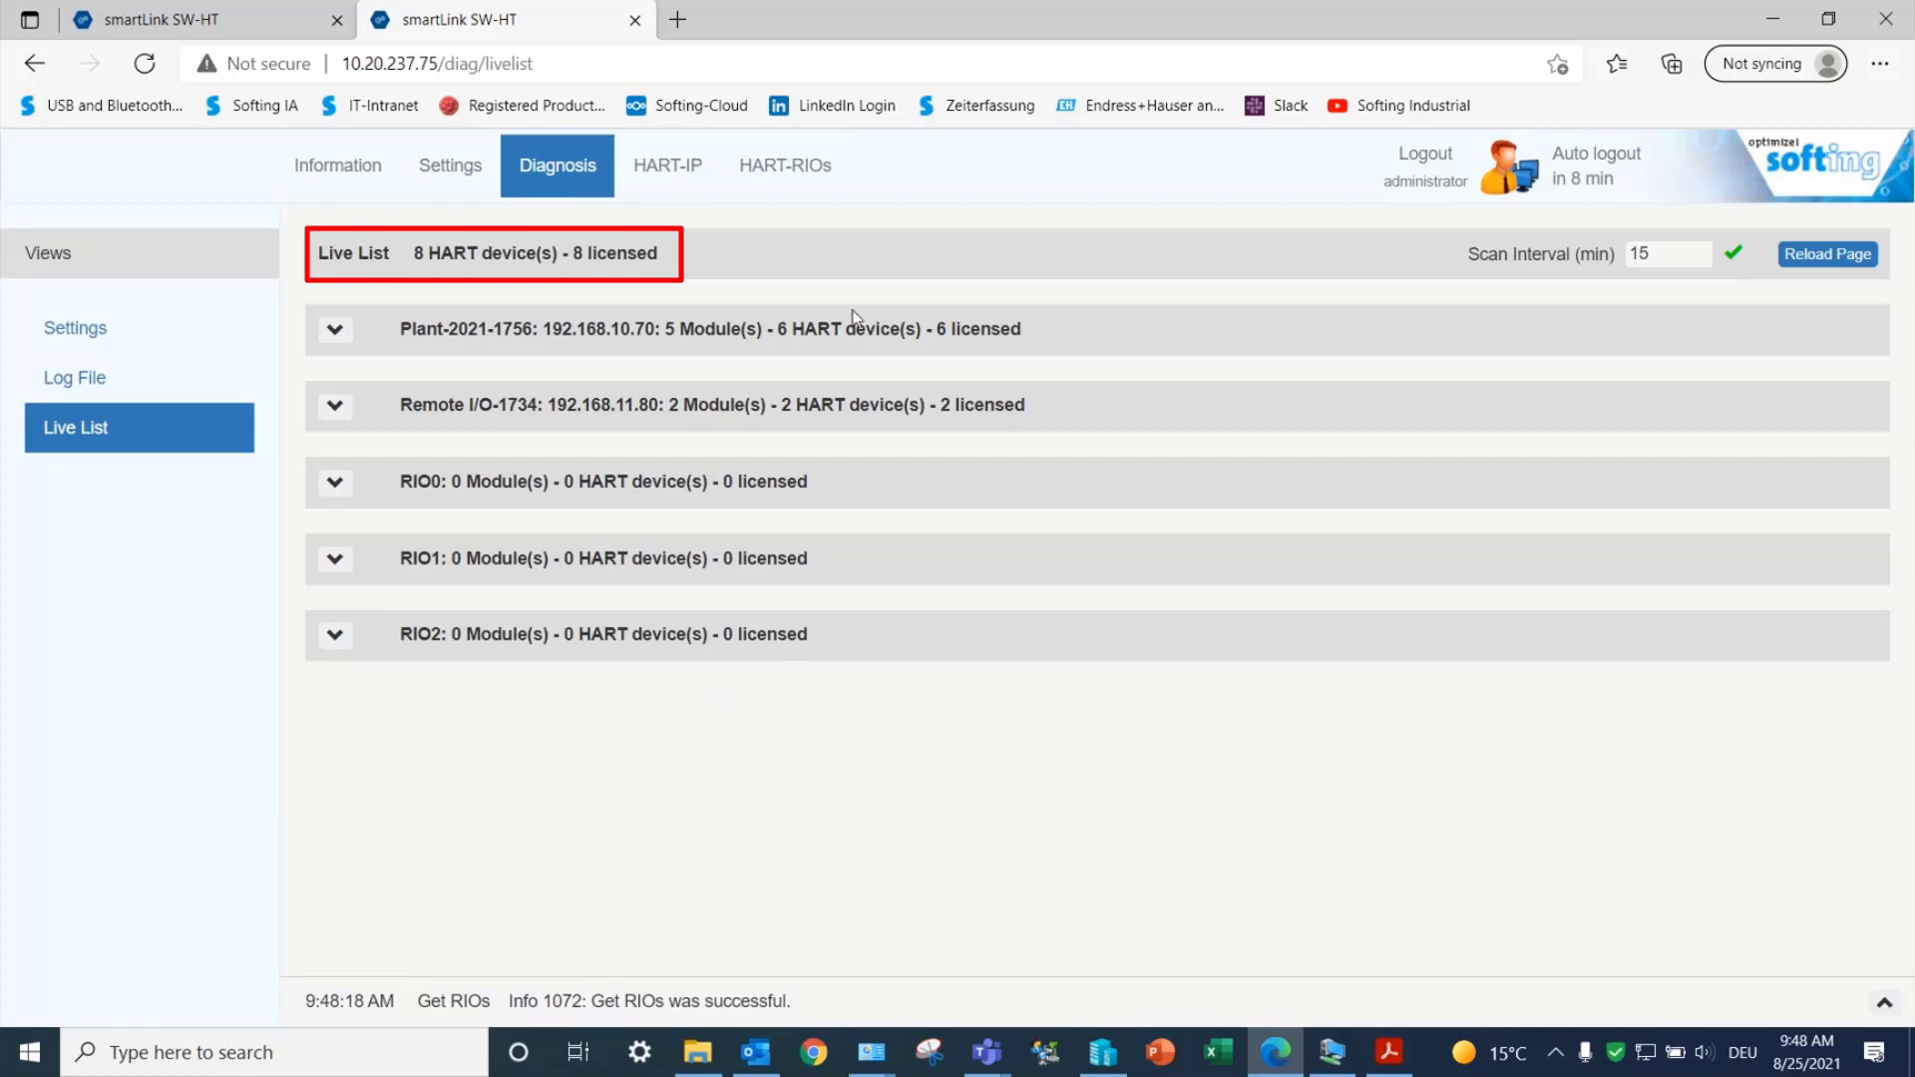
click(343, 340)
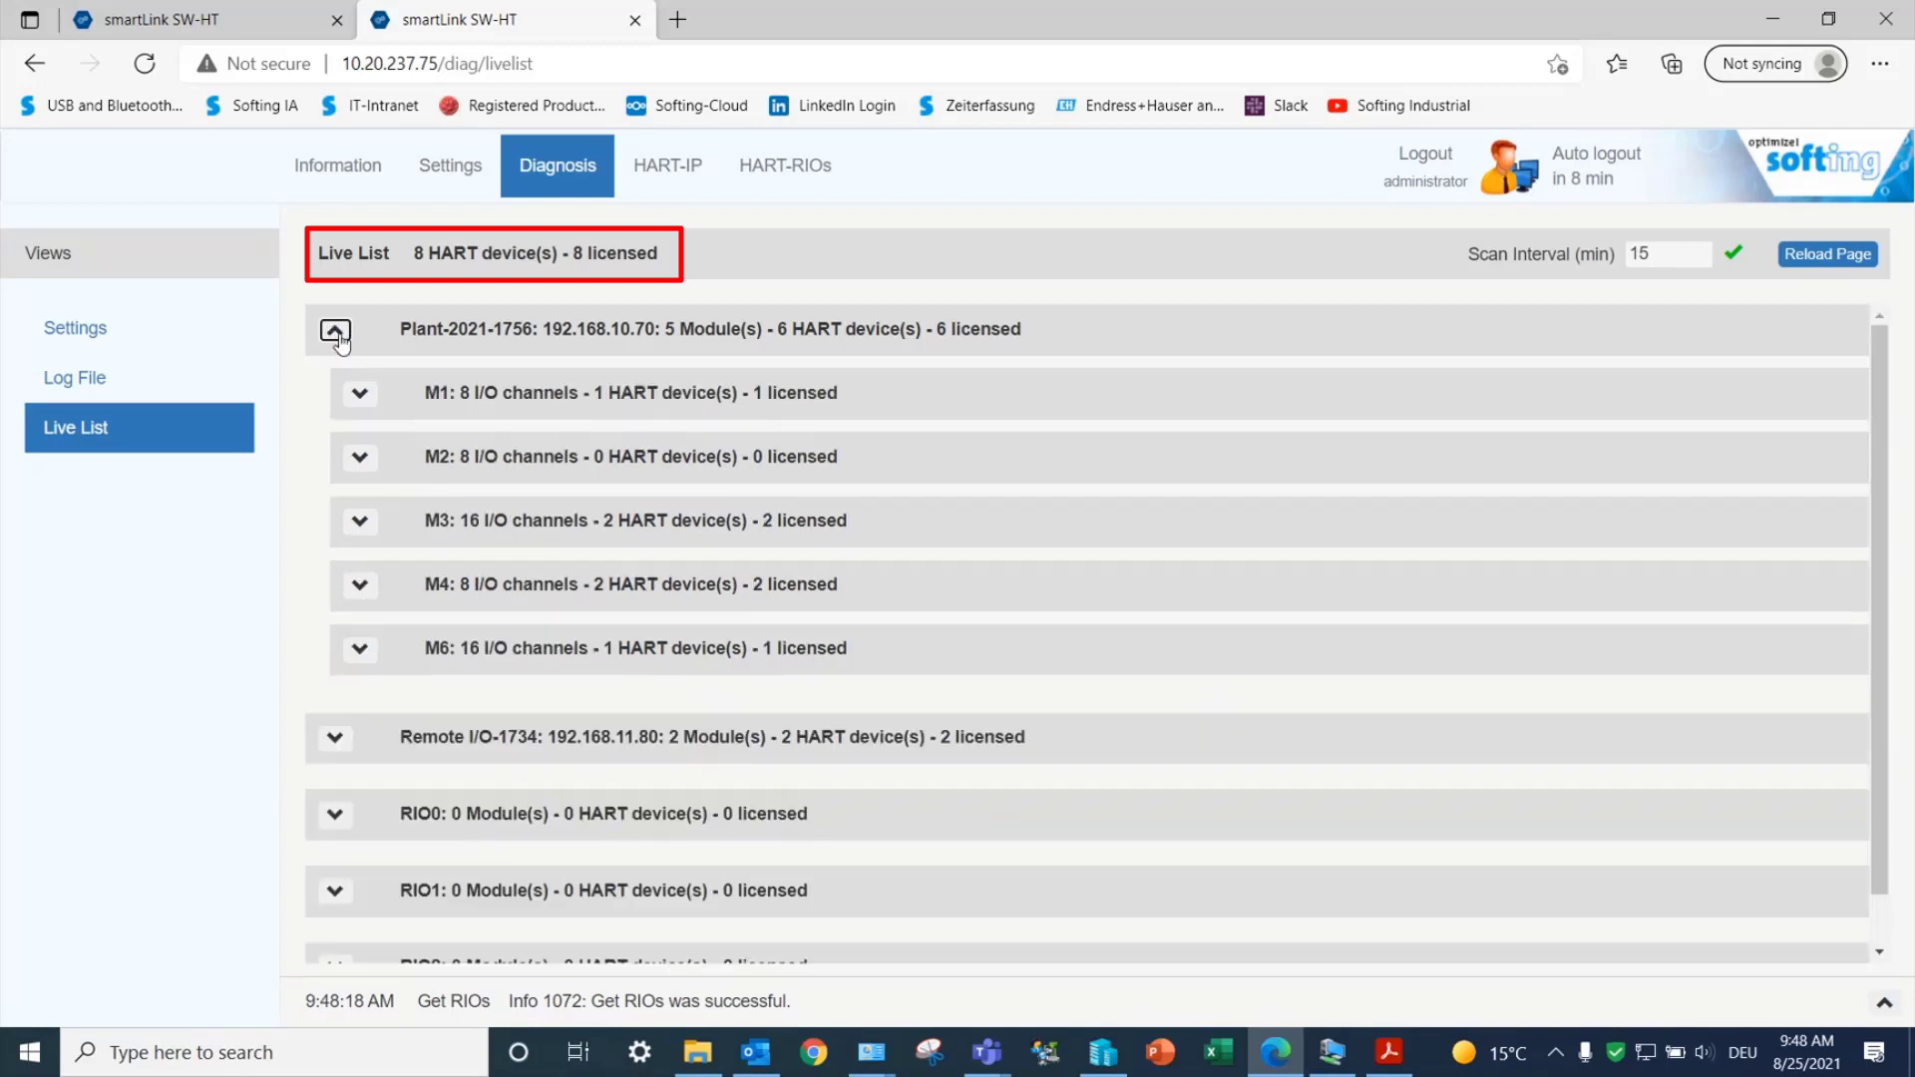
click(339, 336)
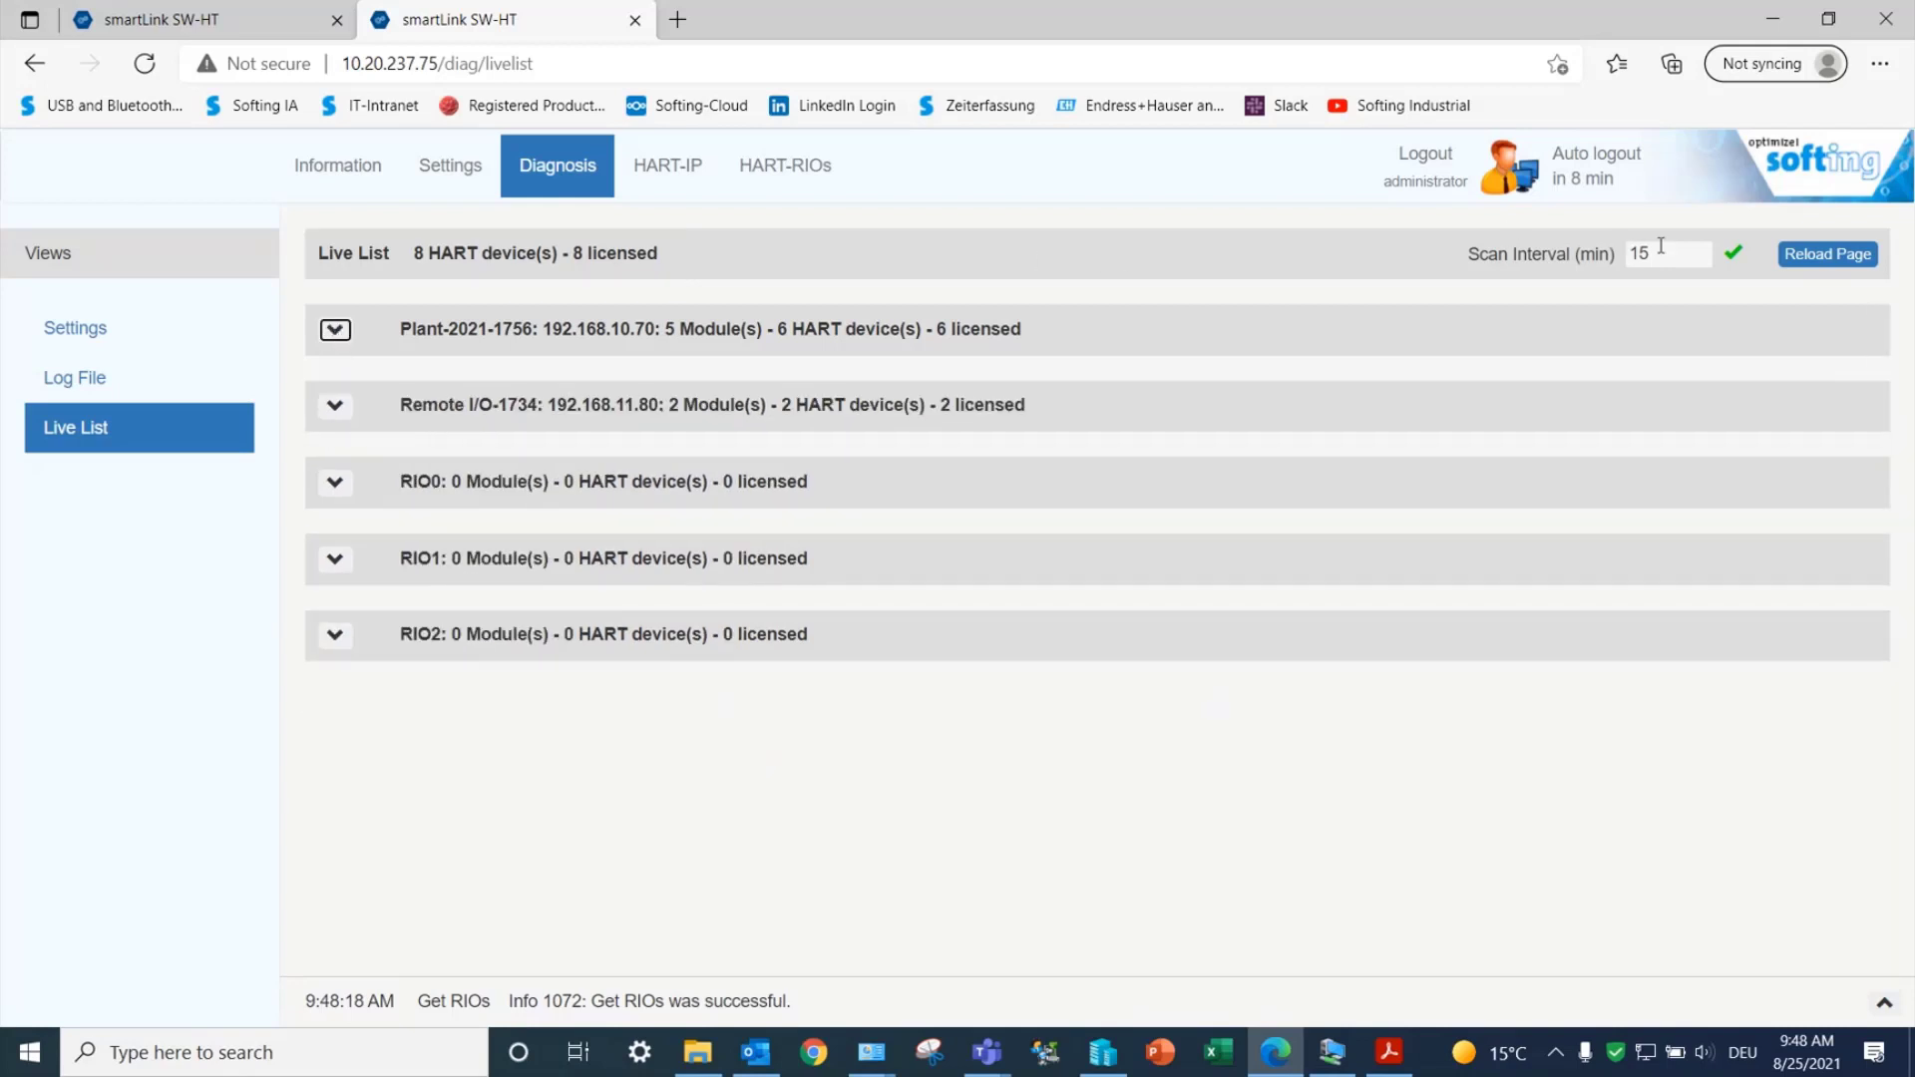
- Set the Live List scan interval to 1 minute and reload the page
click(1601, 252)
text(1)
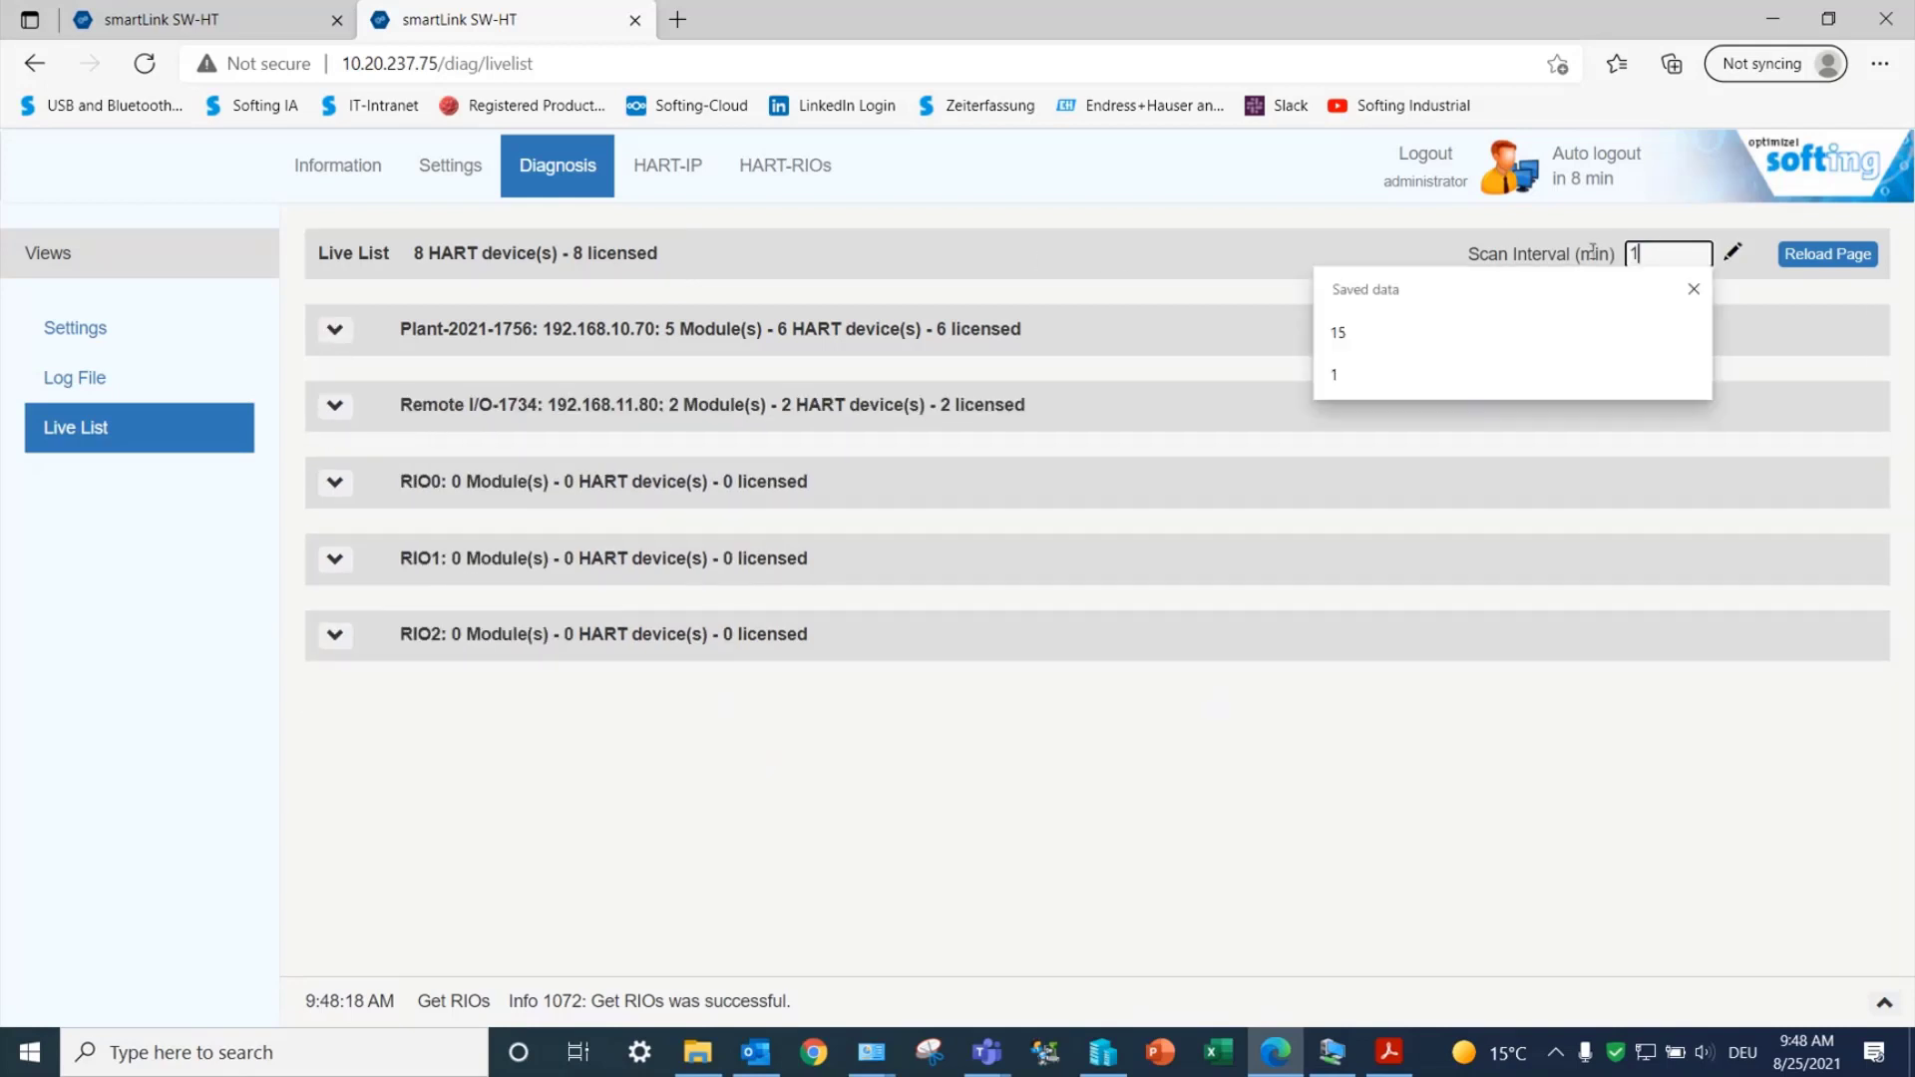
click(1792, 285)
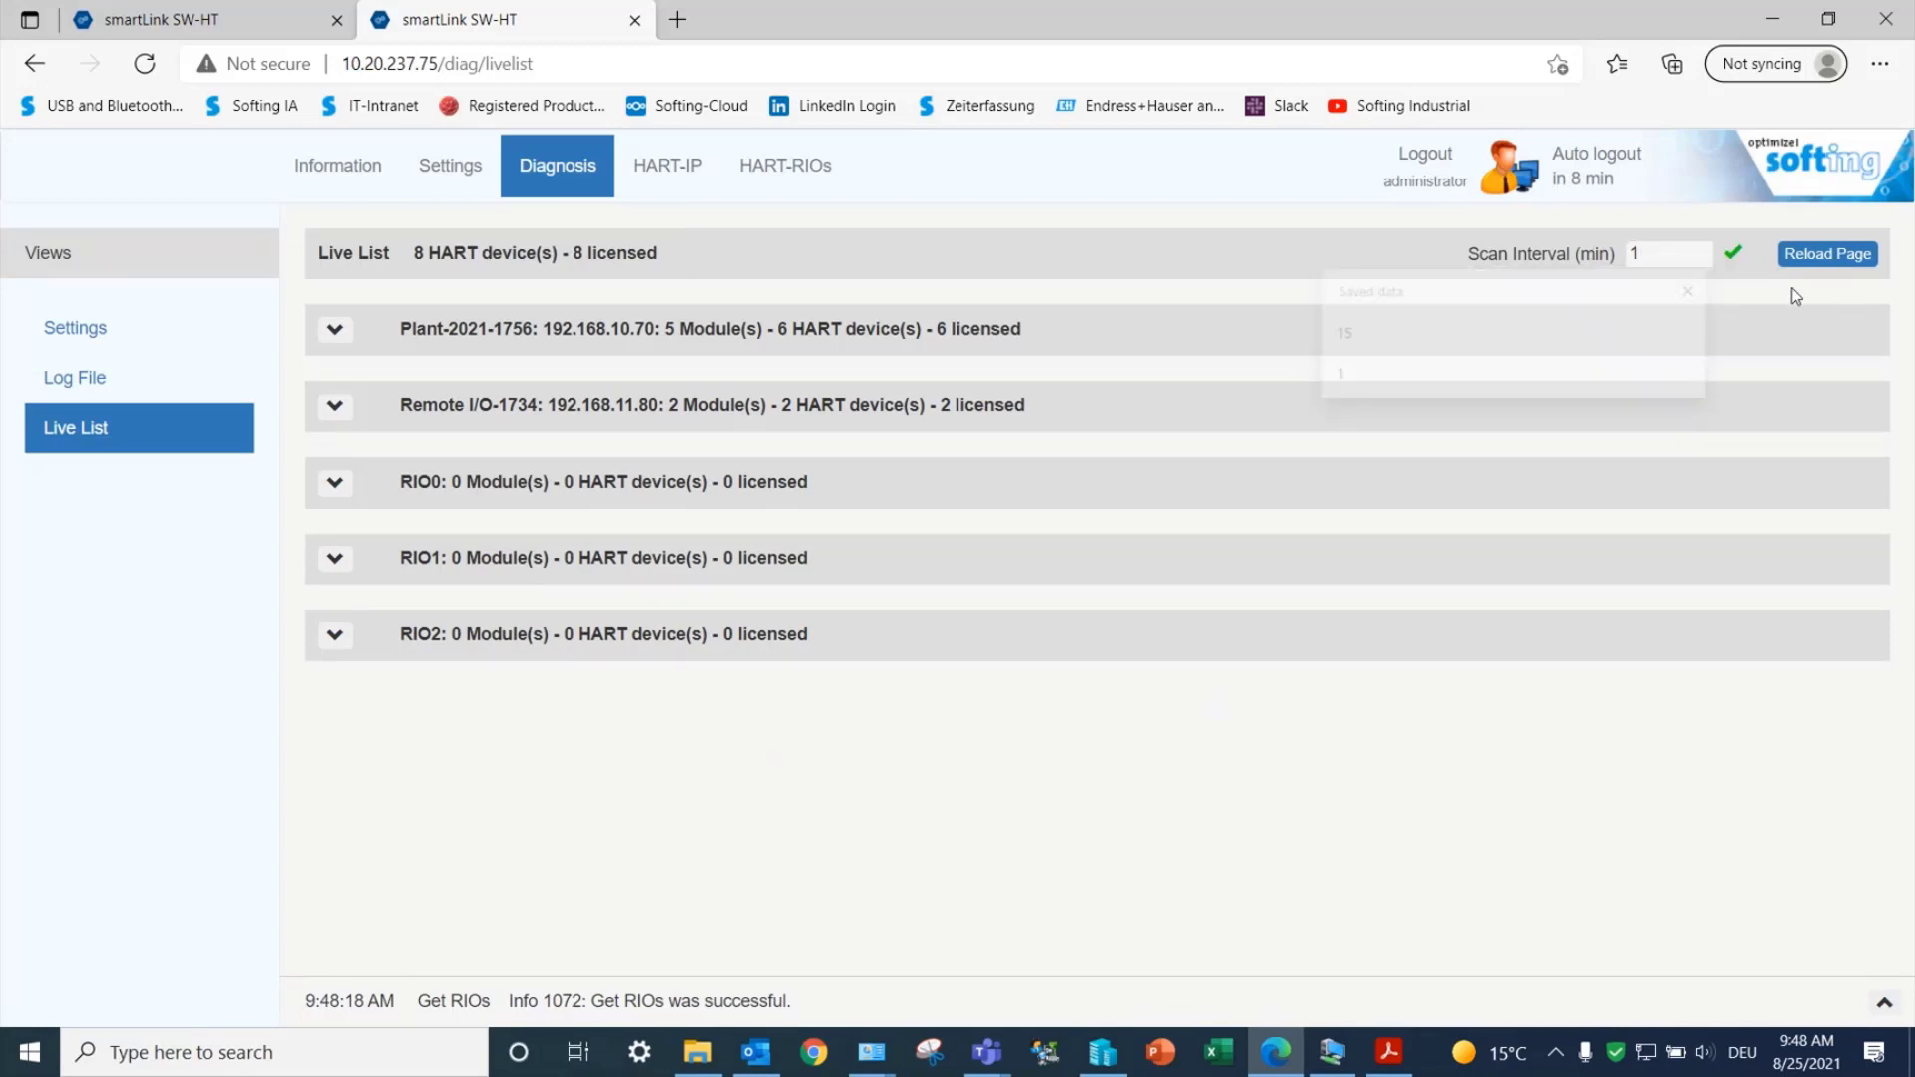
- Expand Plant-2021-1756 and Remote I/O-1734, then Plant-2021-1756 modules M1, M3 and M4
click(337, 335)
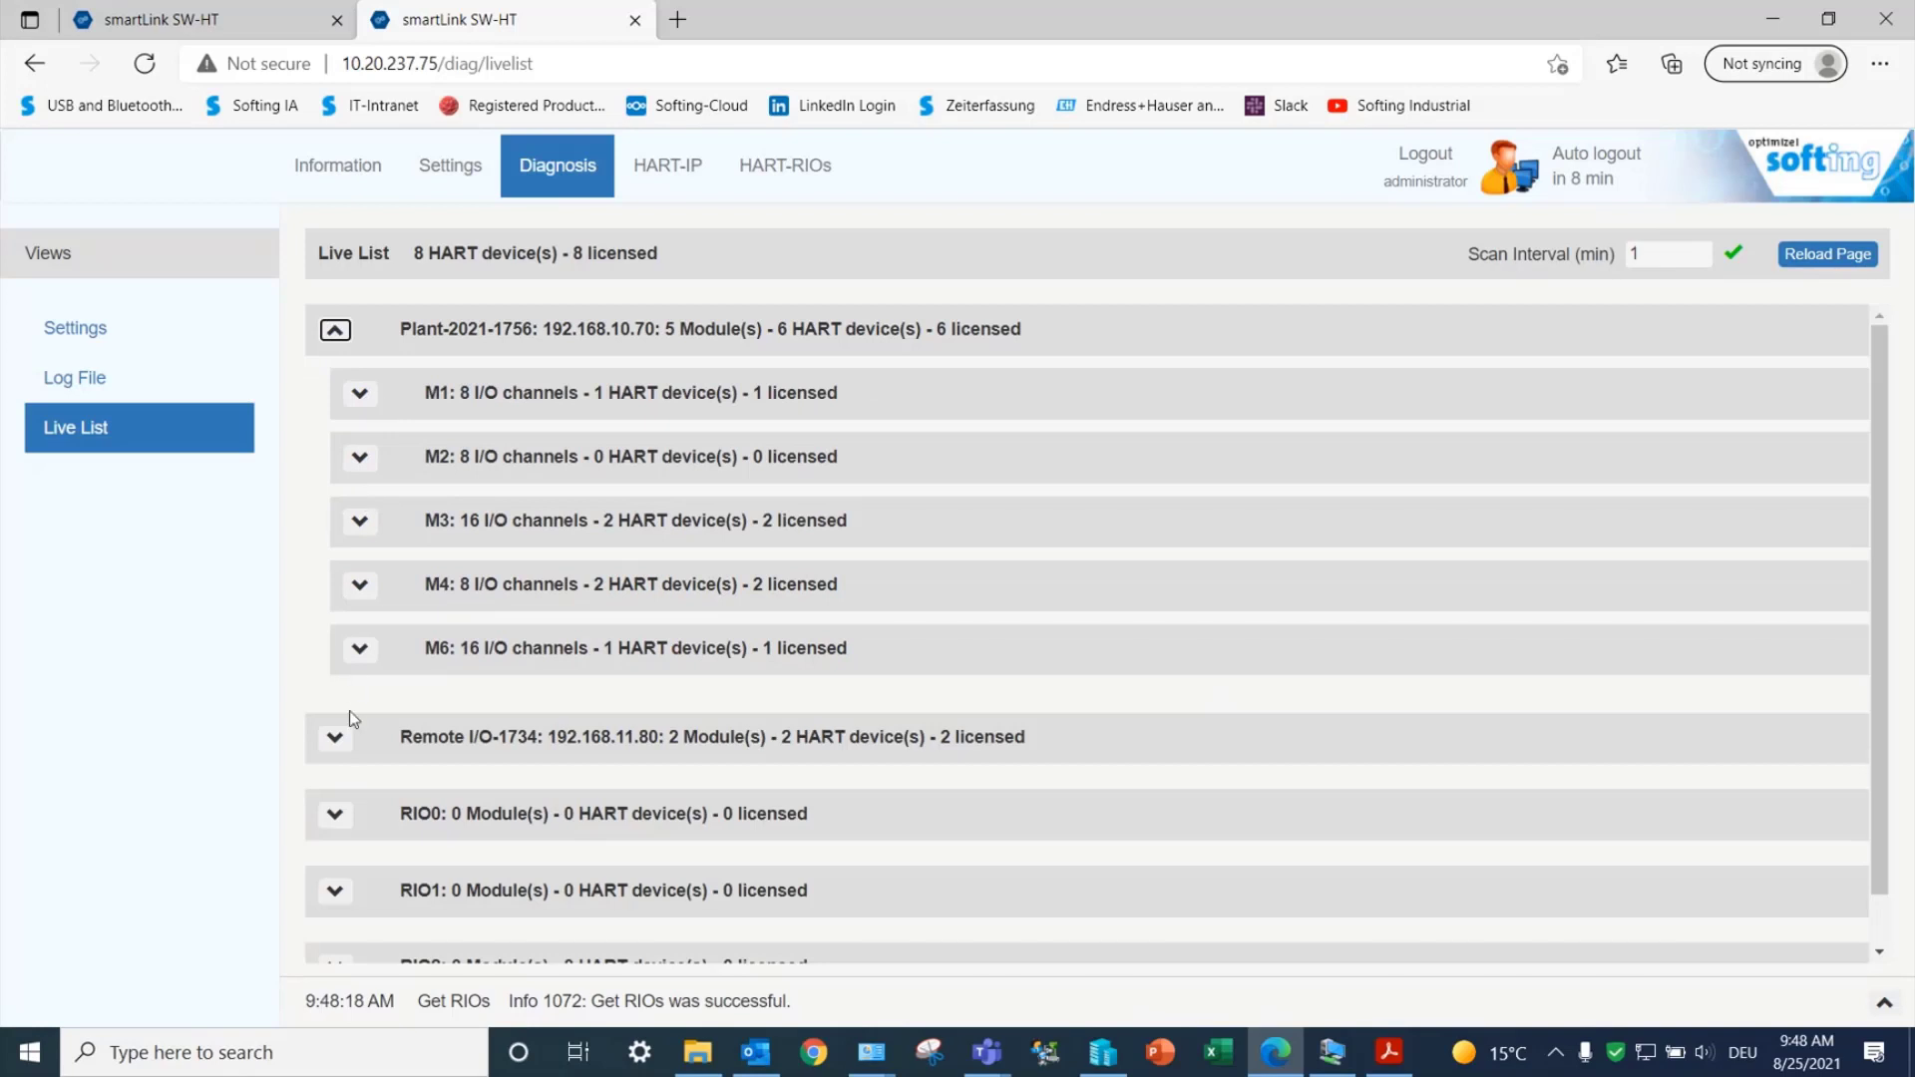
click(337, 739)
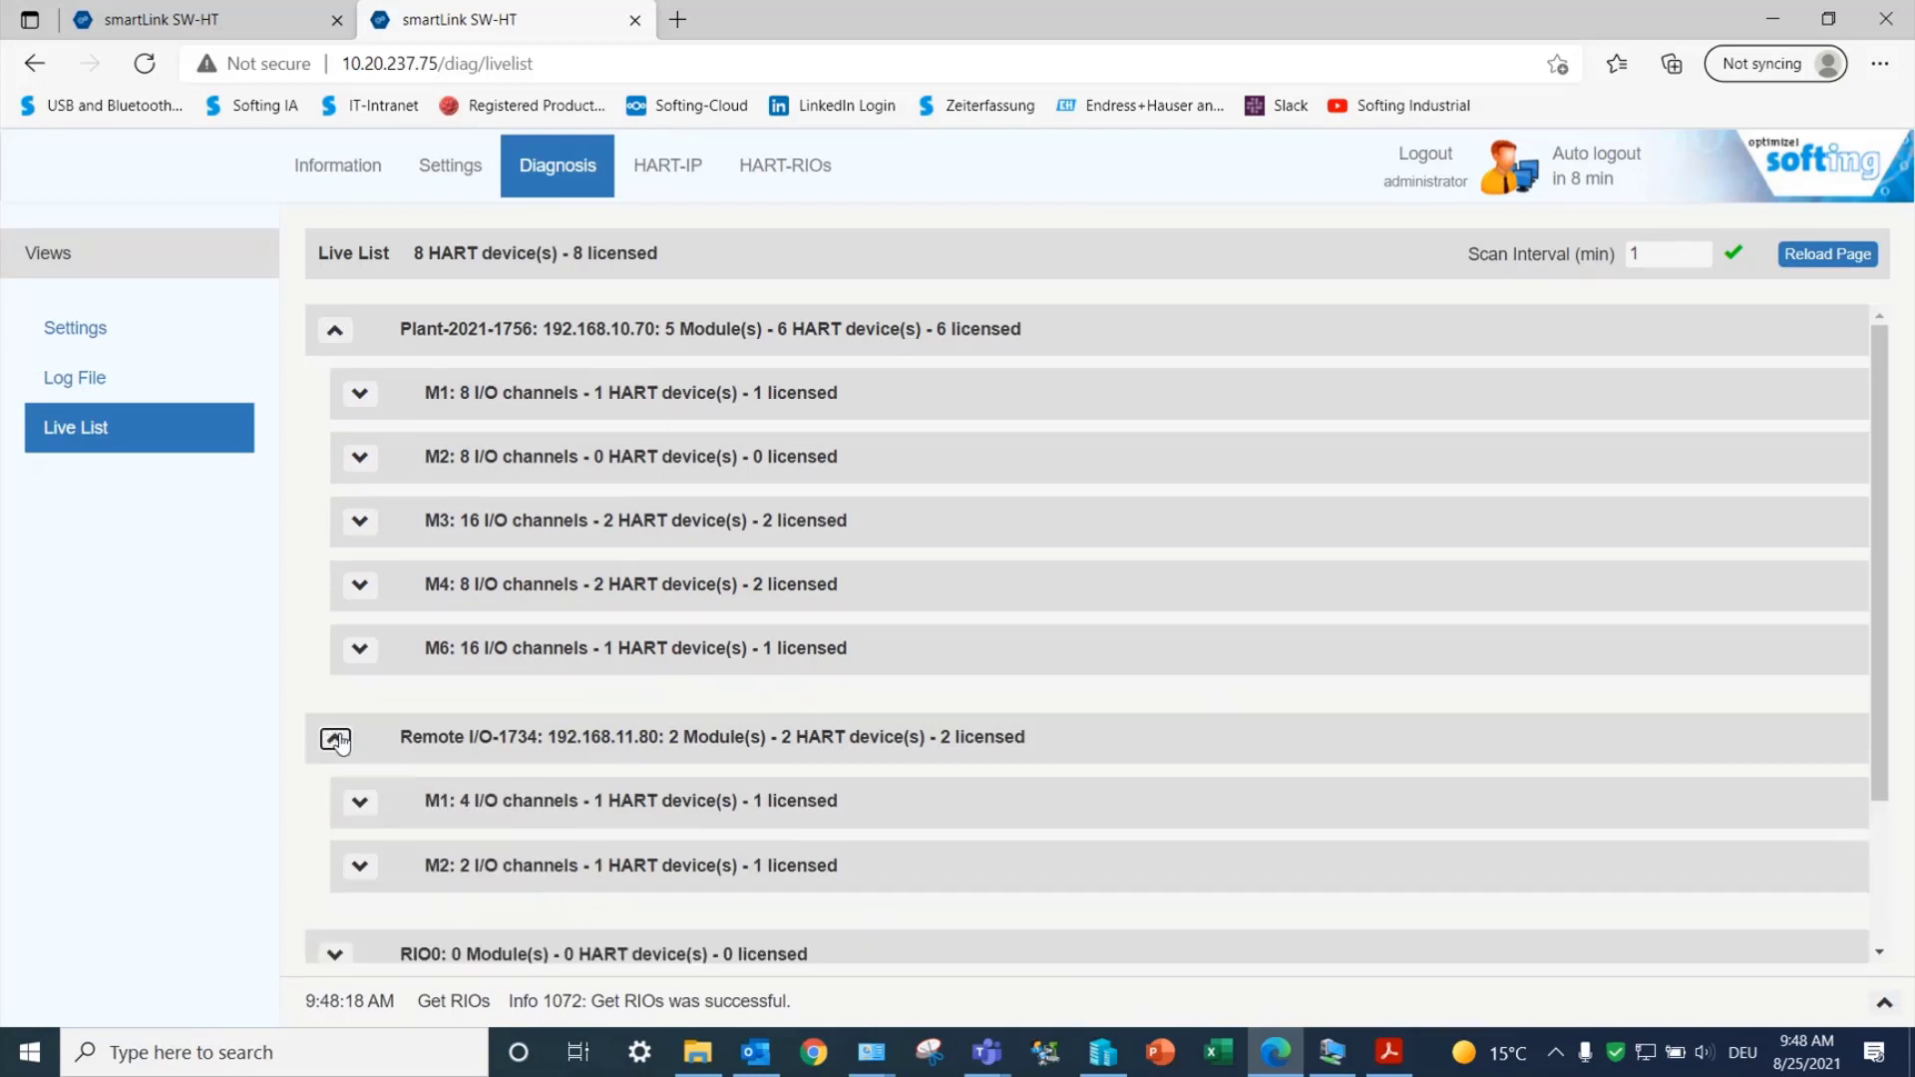
click(359, 396)
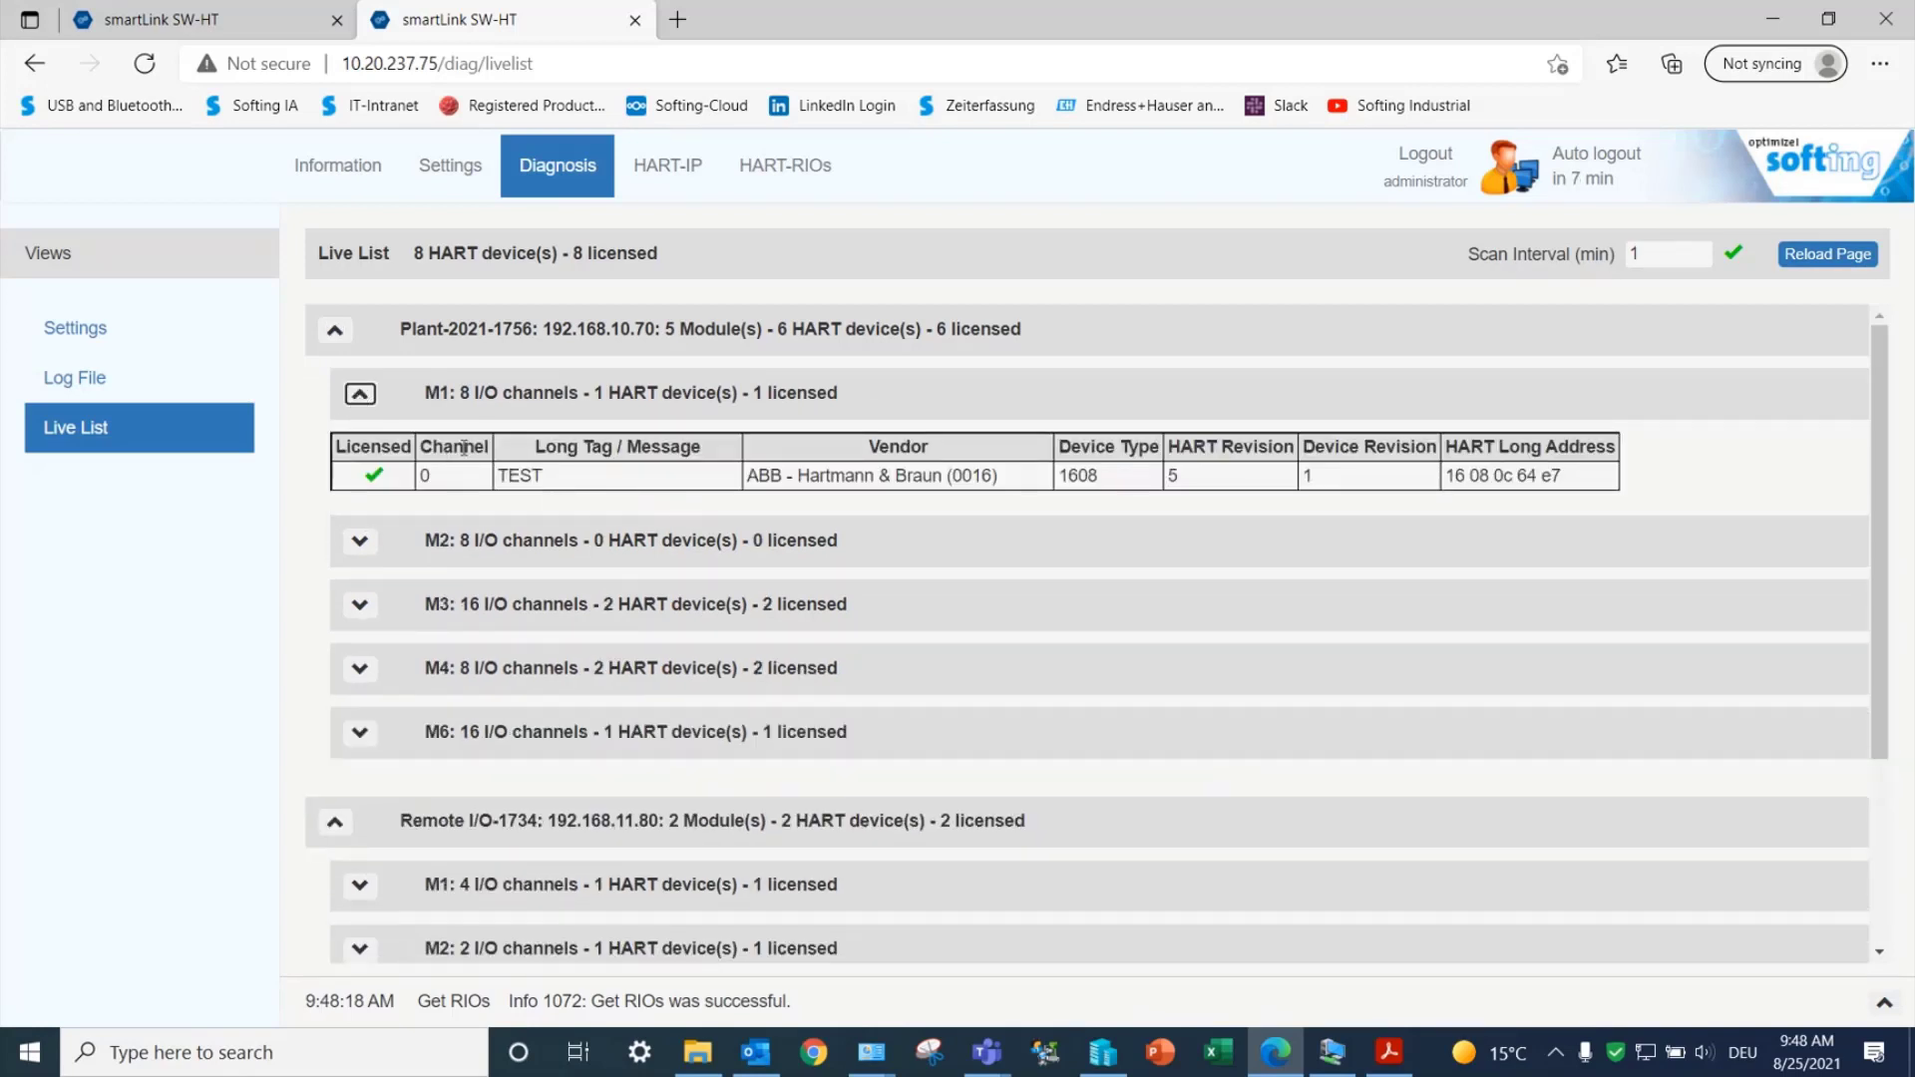
click(360, 604)
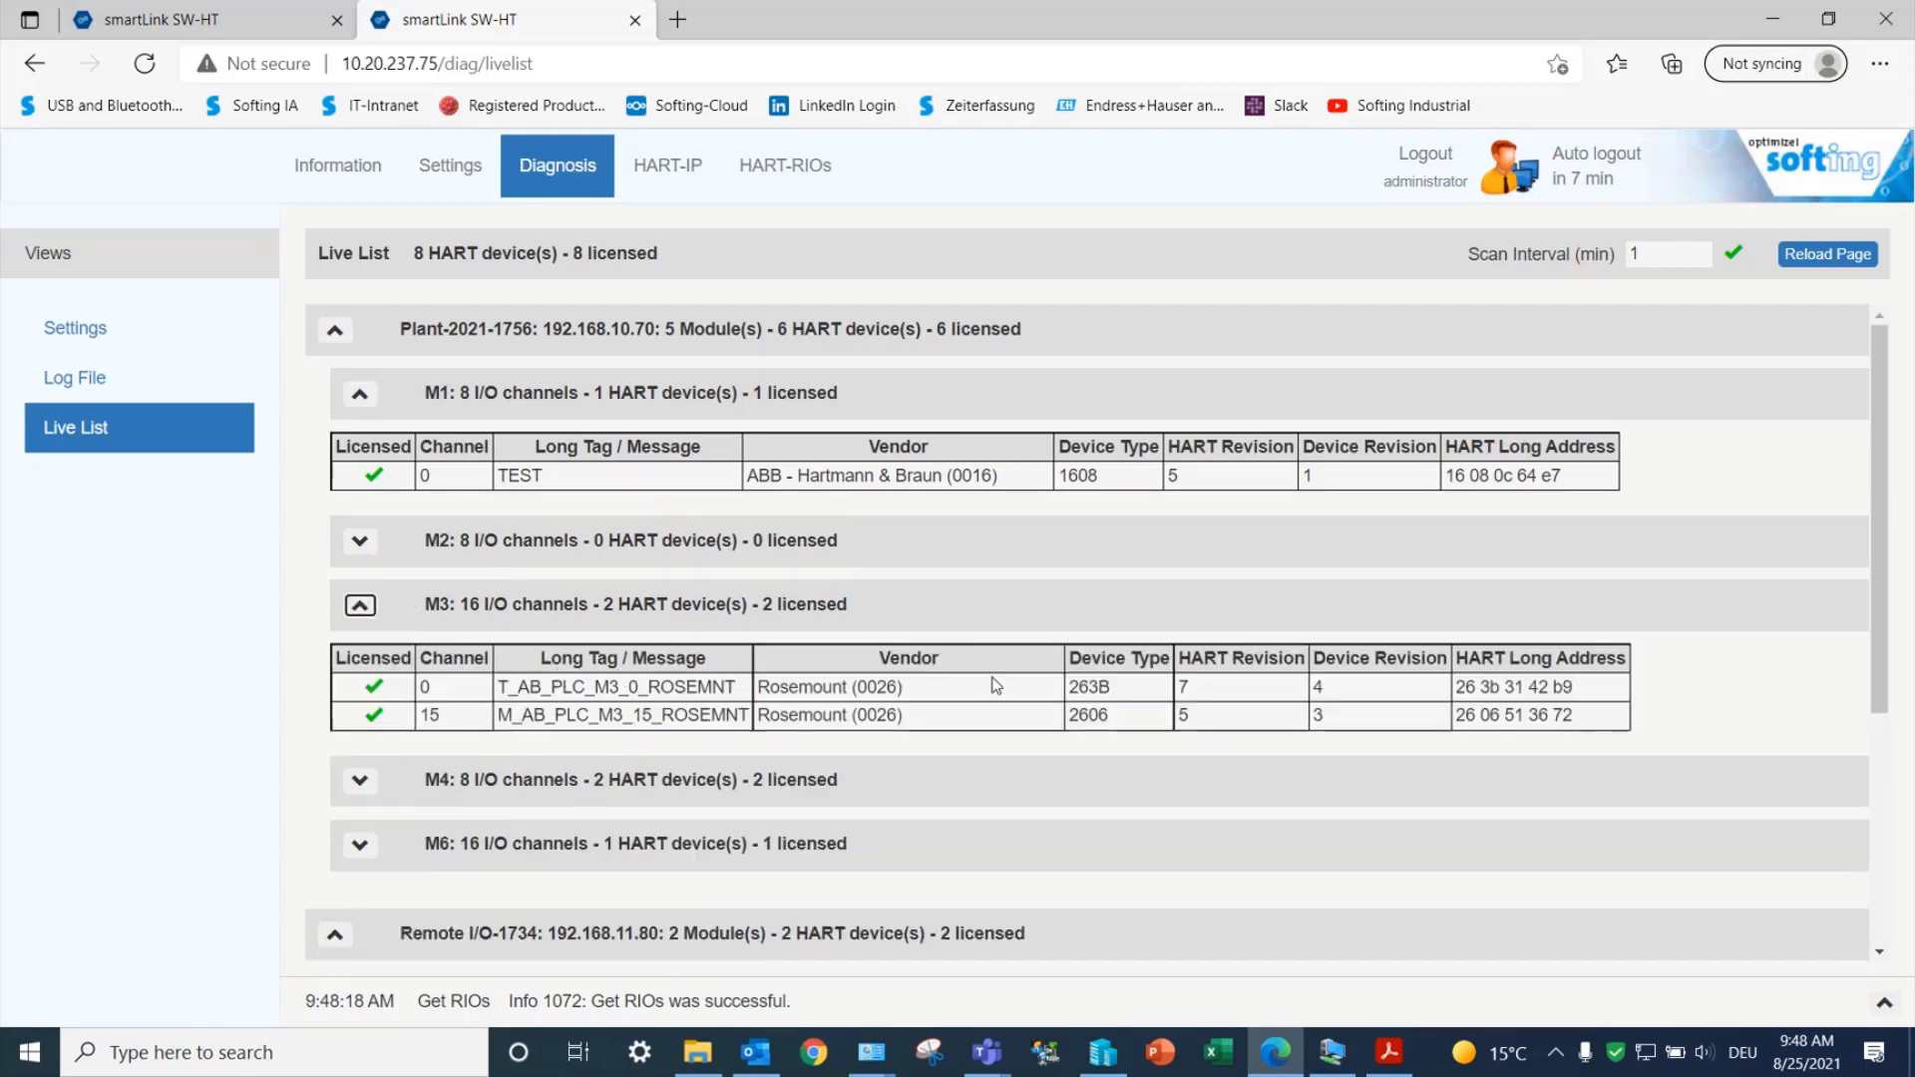
click(375, 793)
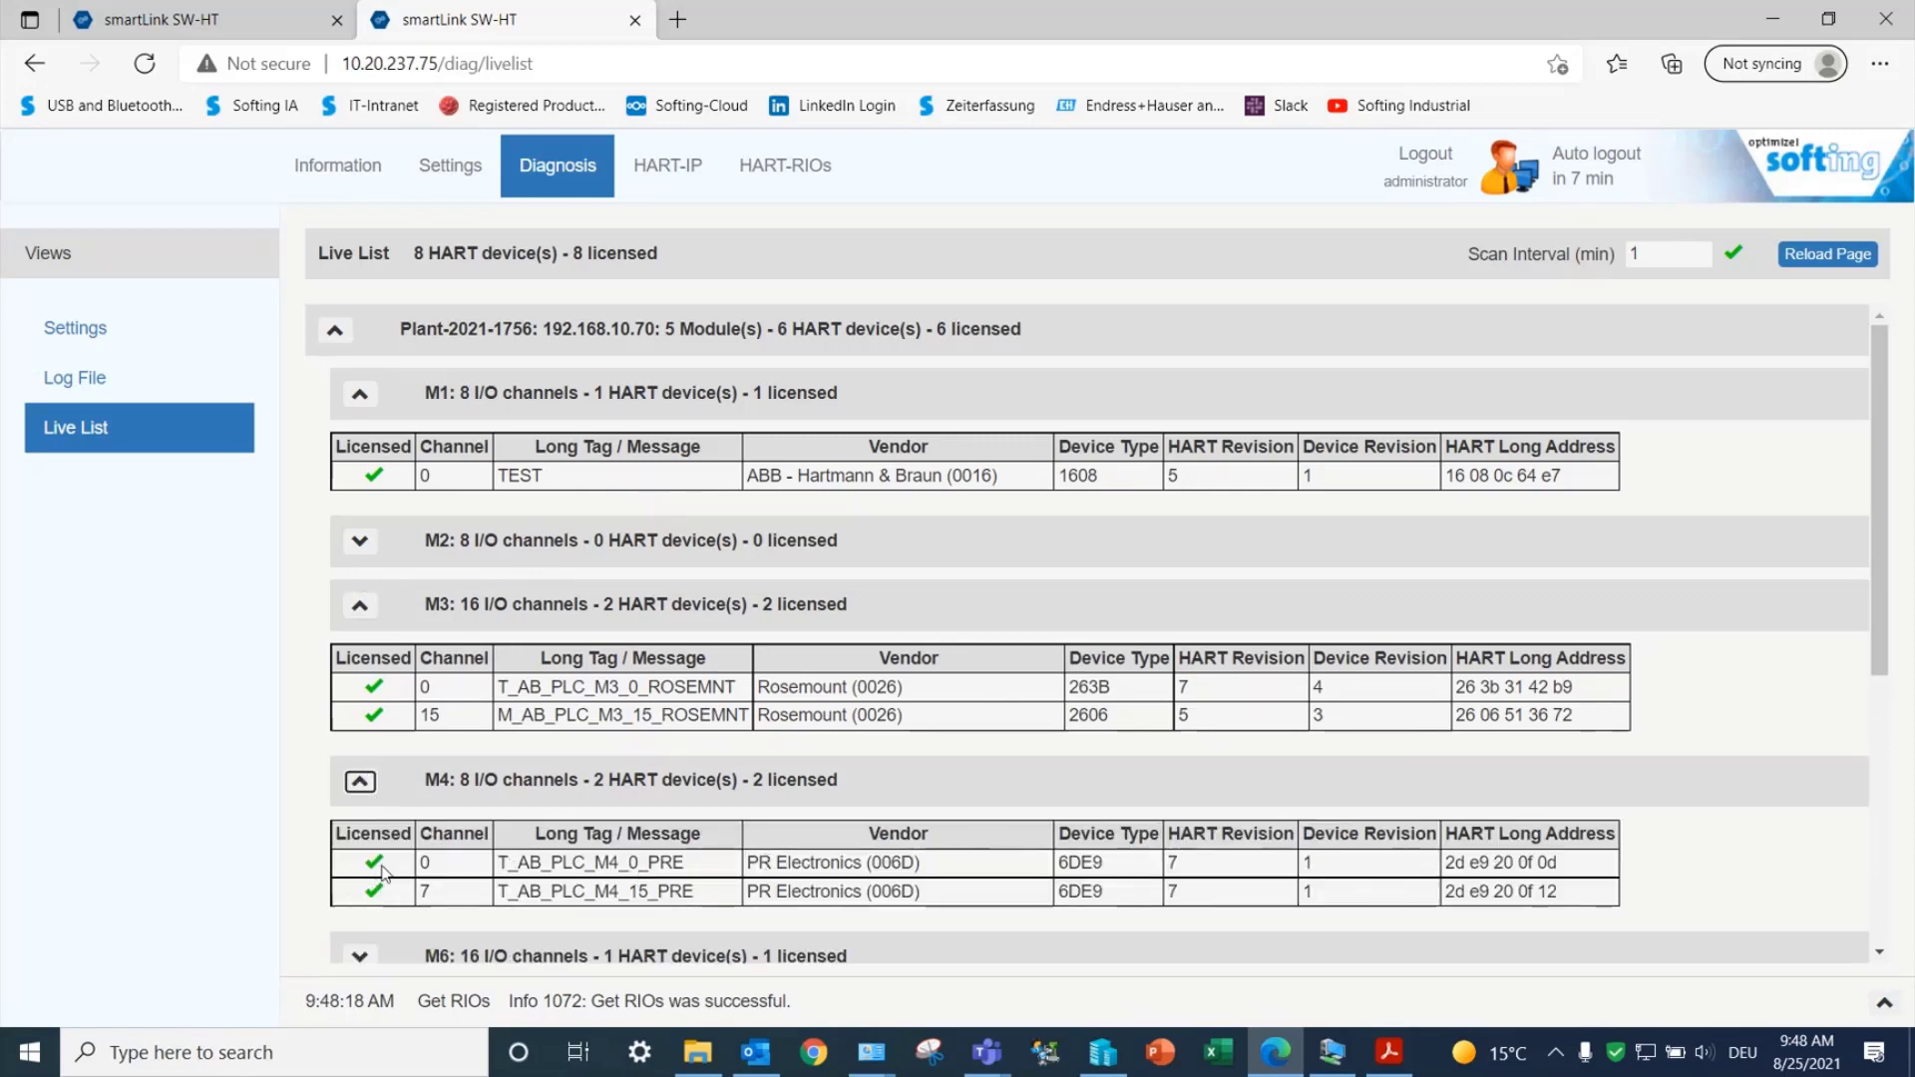
- Expand Remote I/O-1734 modules M1 and M2 to list their PR Electronics and Fisher Controls devices
scroll(385, 874, down, 3)
scroll(385, 874, up, 1)
scroll(386, 874, up, 1)
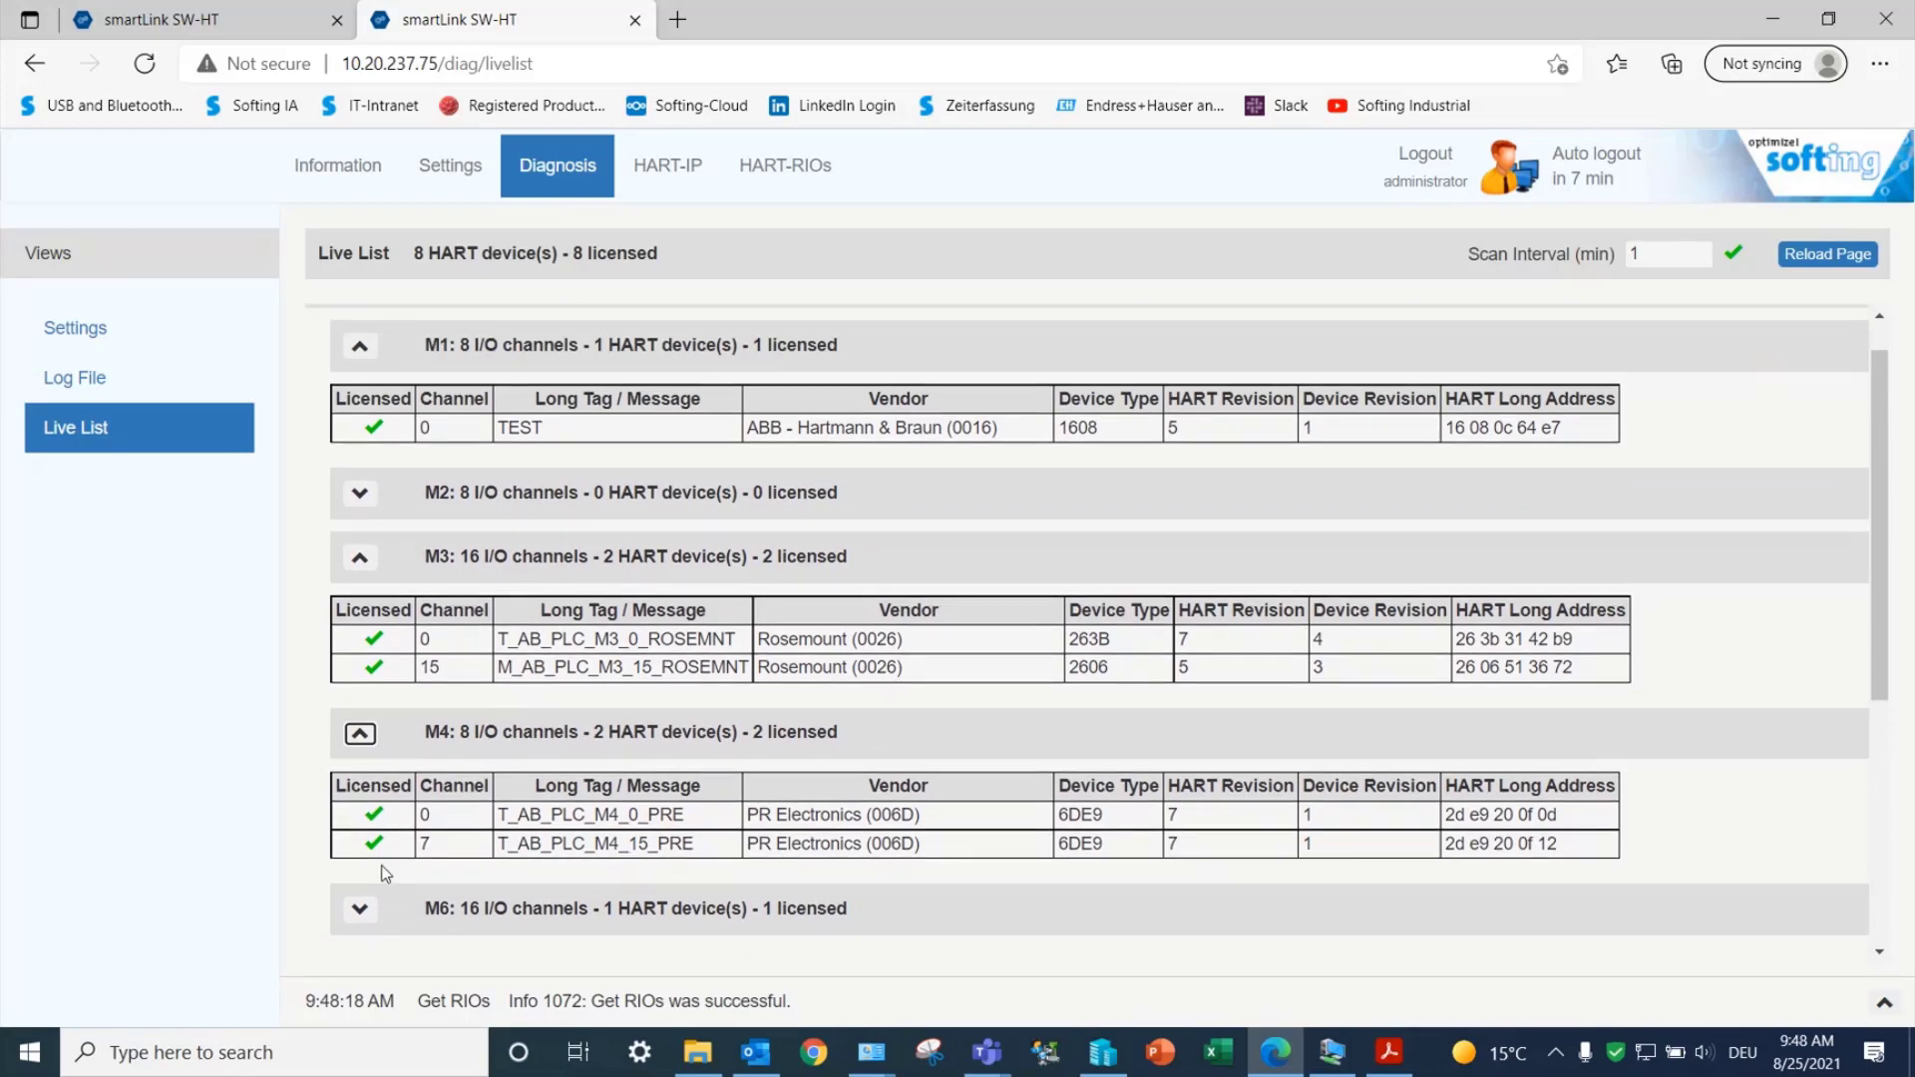
scroll(385, 874, down, 1)
scroll(385, 874, down, 1)
scroll(385, 874, down, 2)
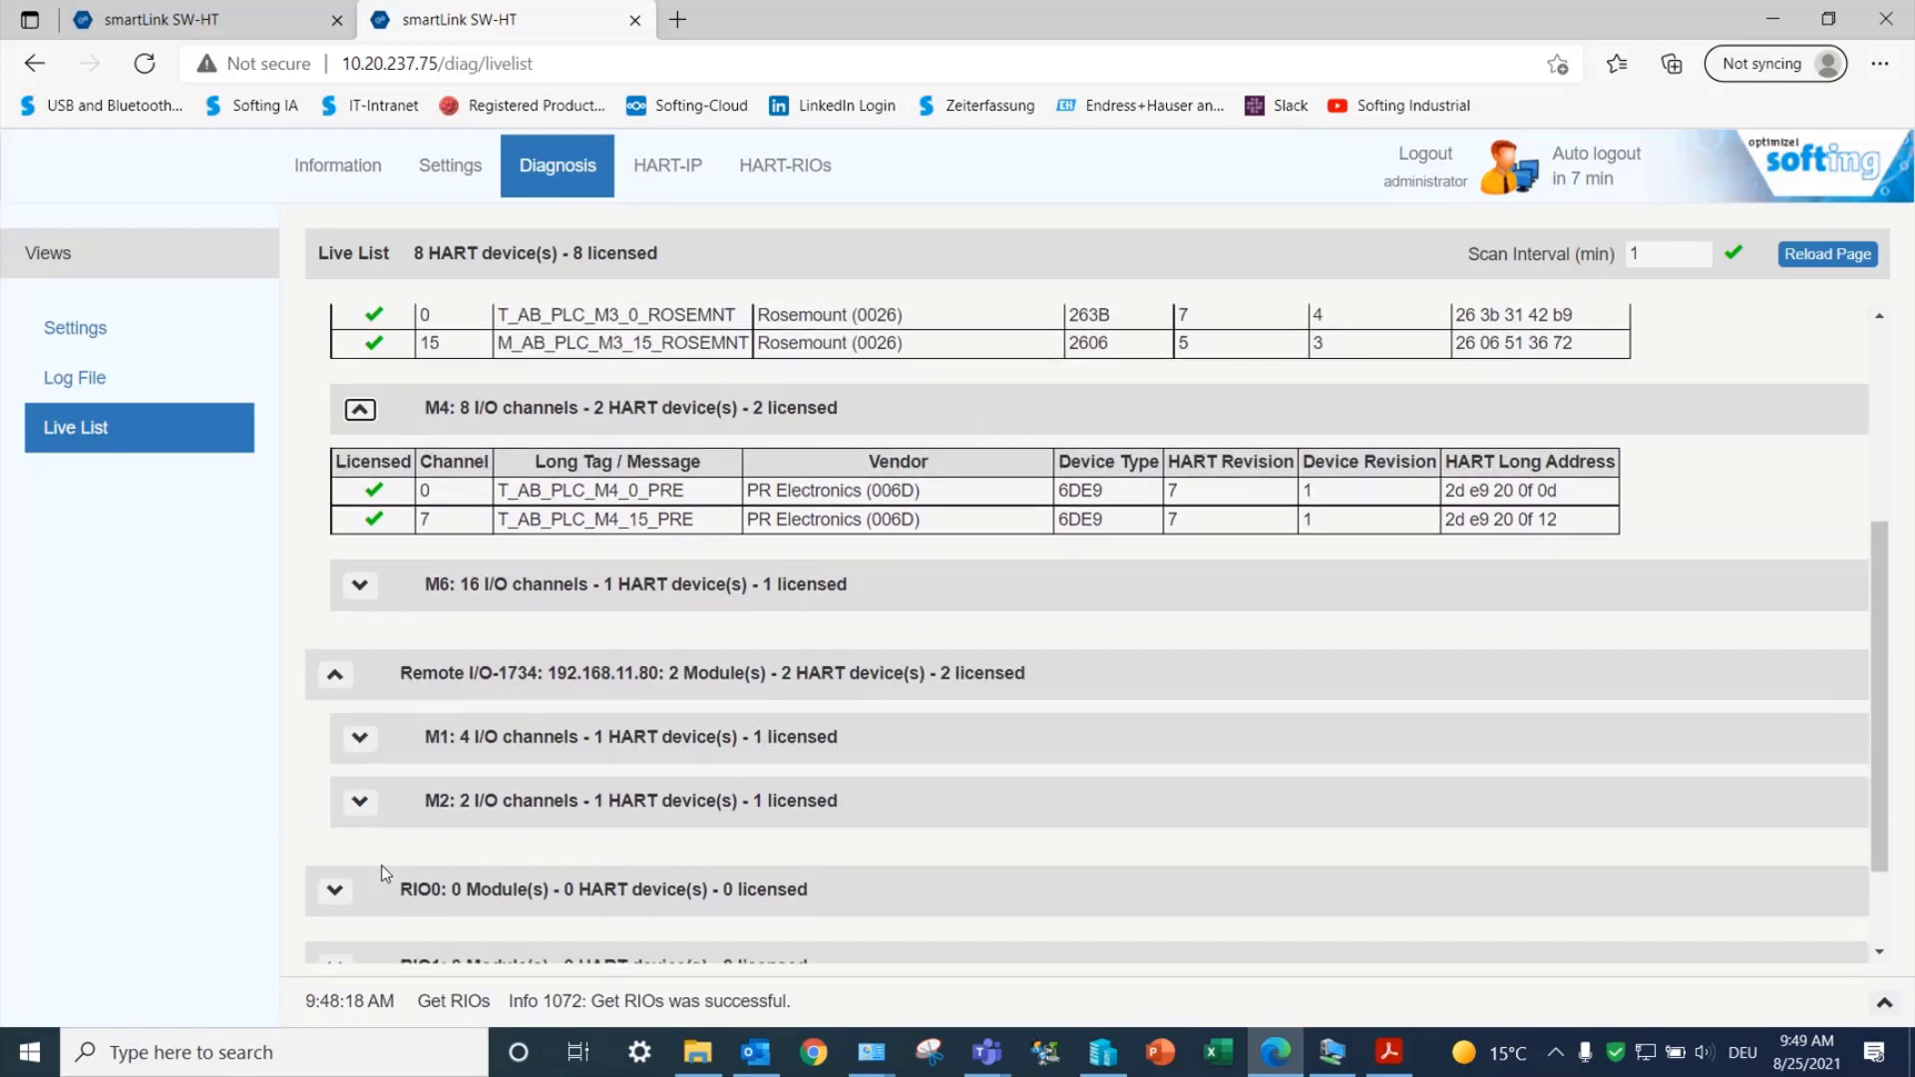
scroll(385, 873, up, 1)
scroll(385, 874, down, 2)
scroll(385, 874, down, 1)
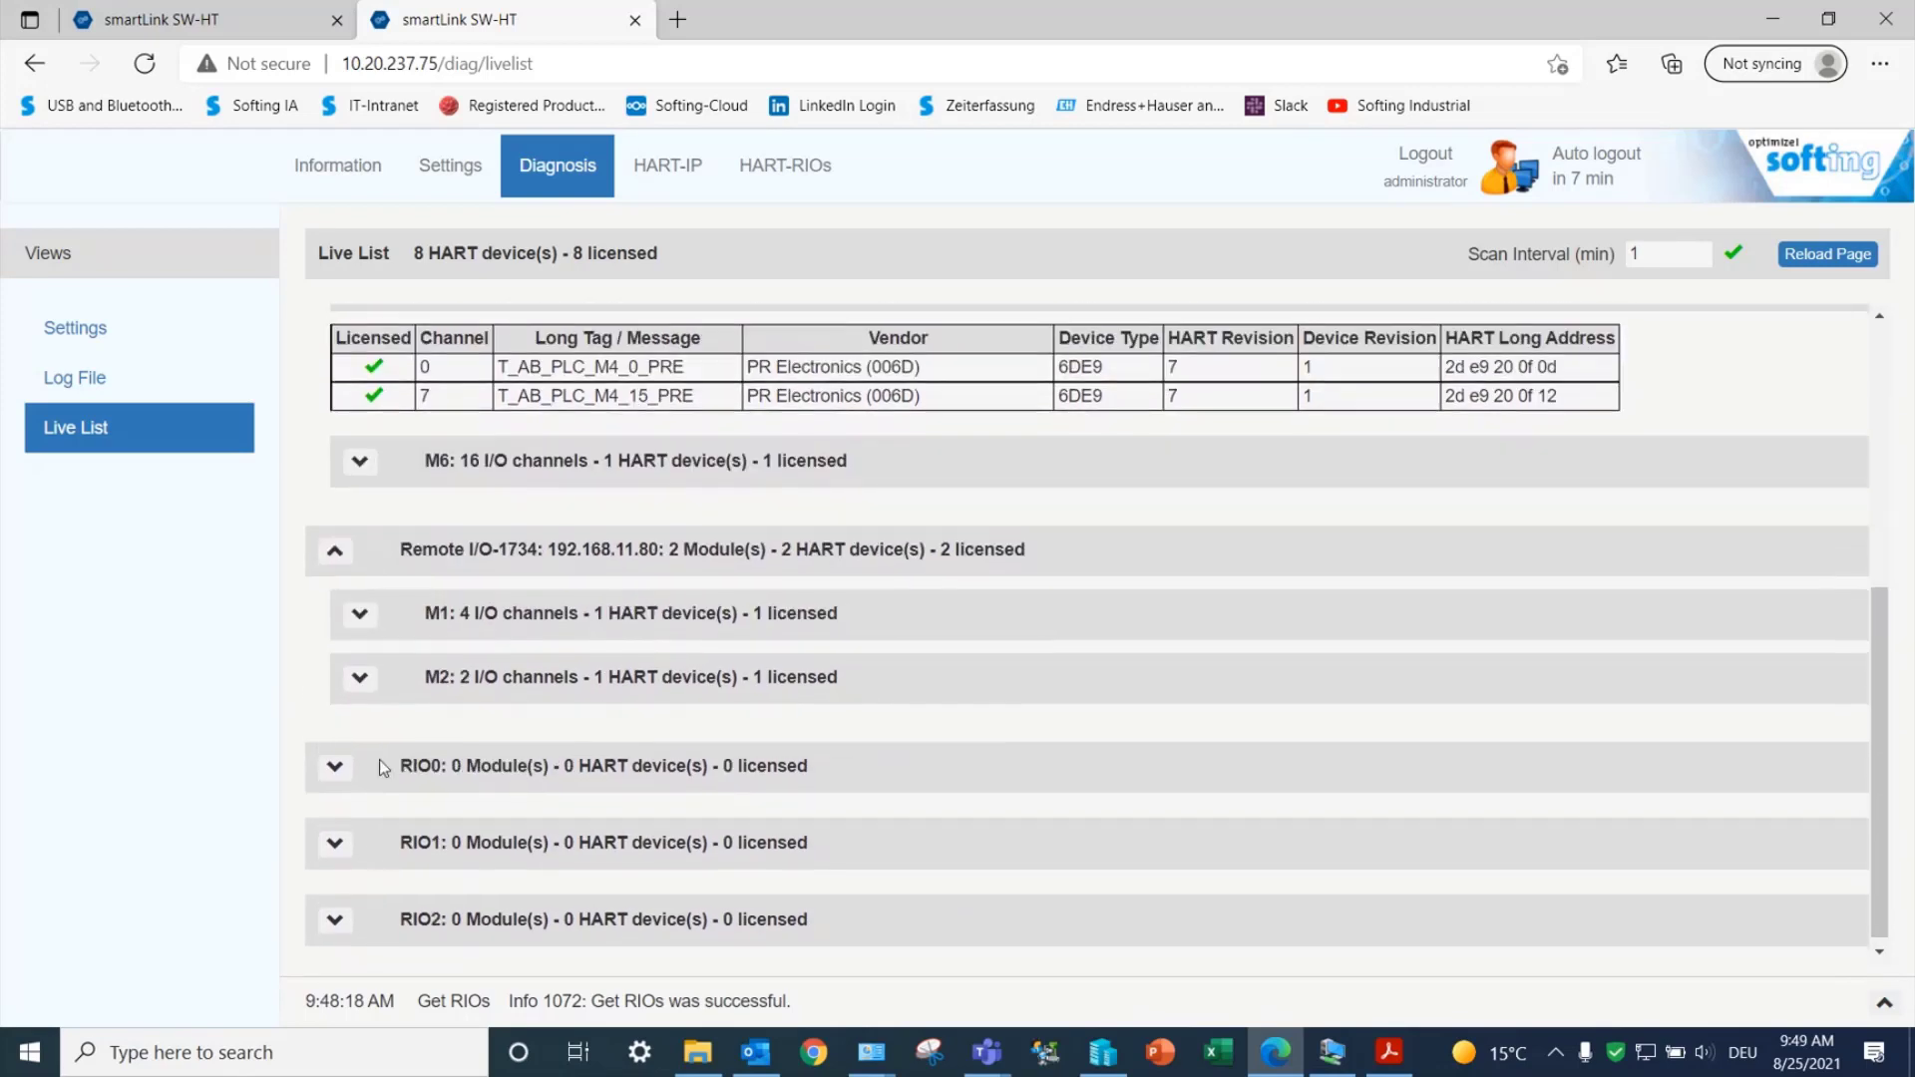
click(360, 615)
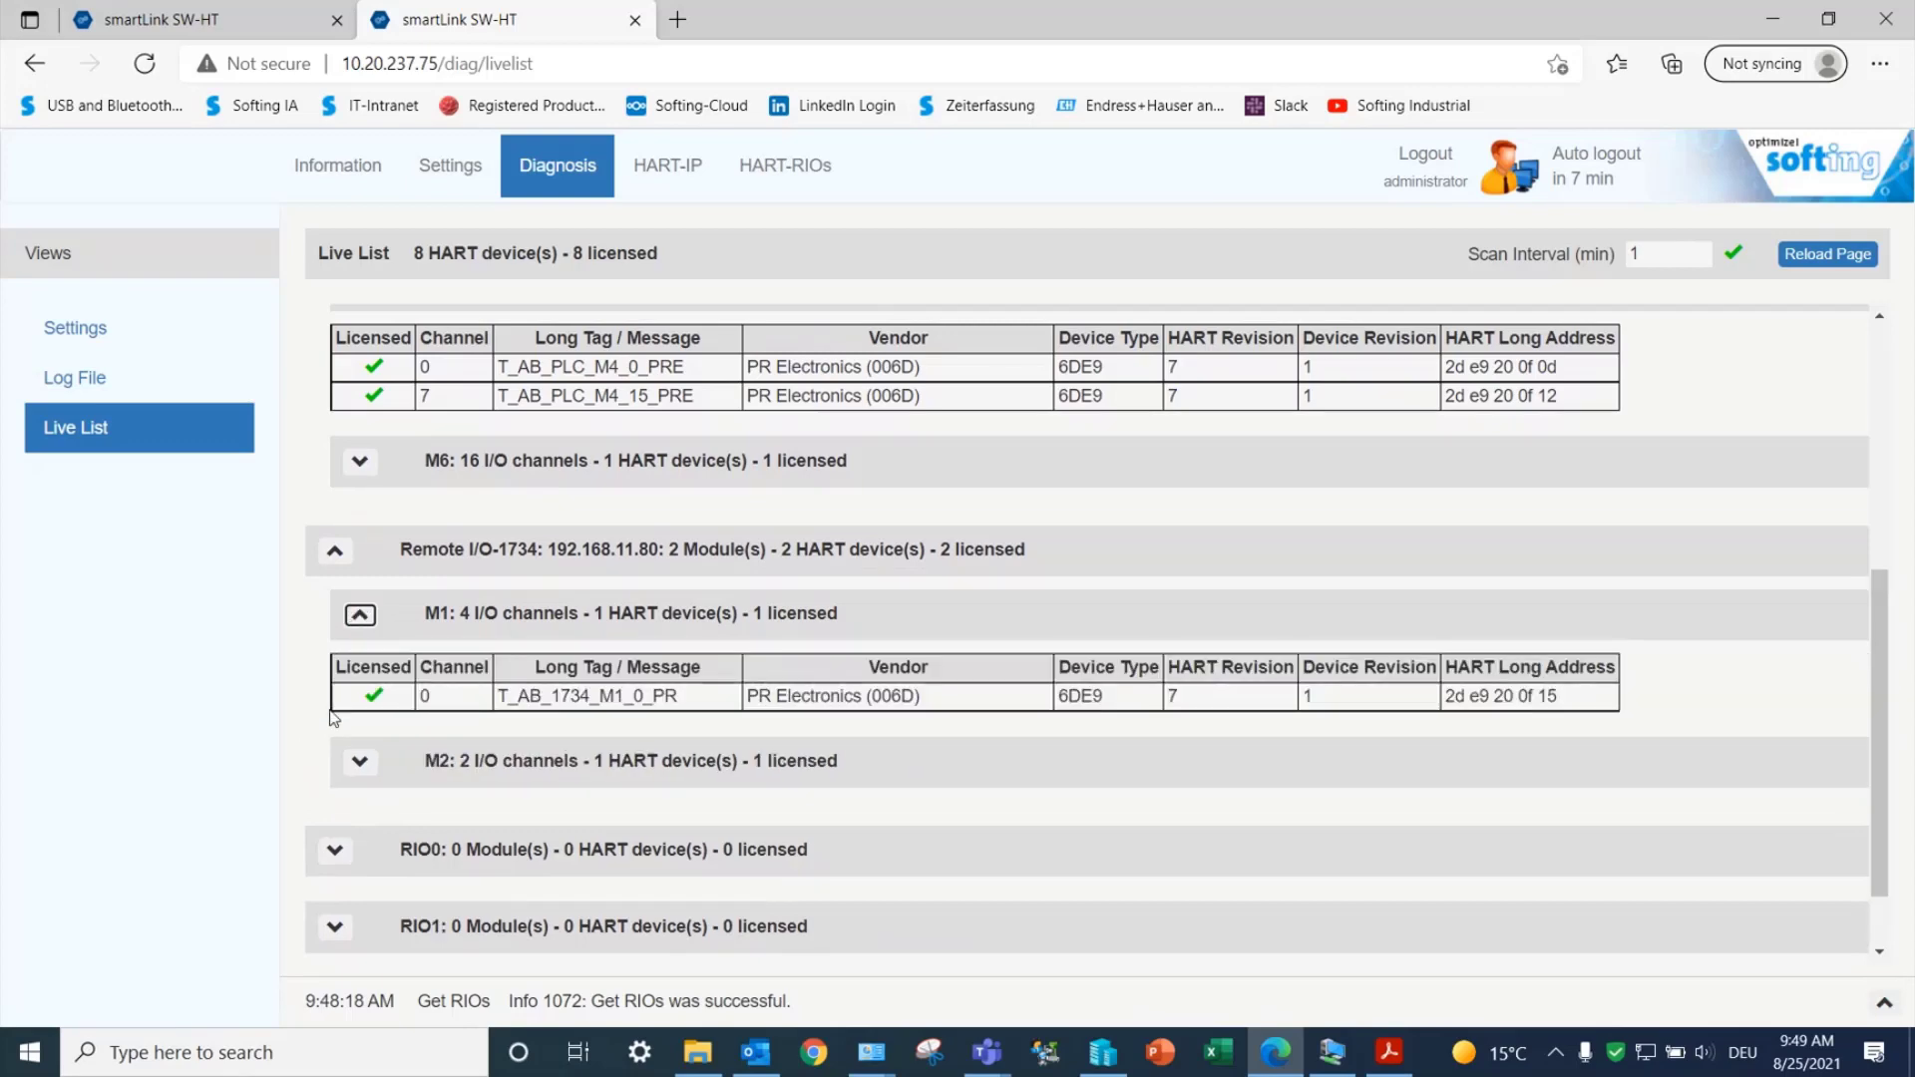
click(360, 761)
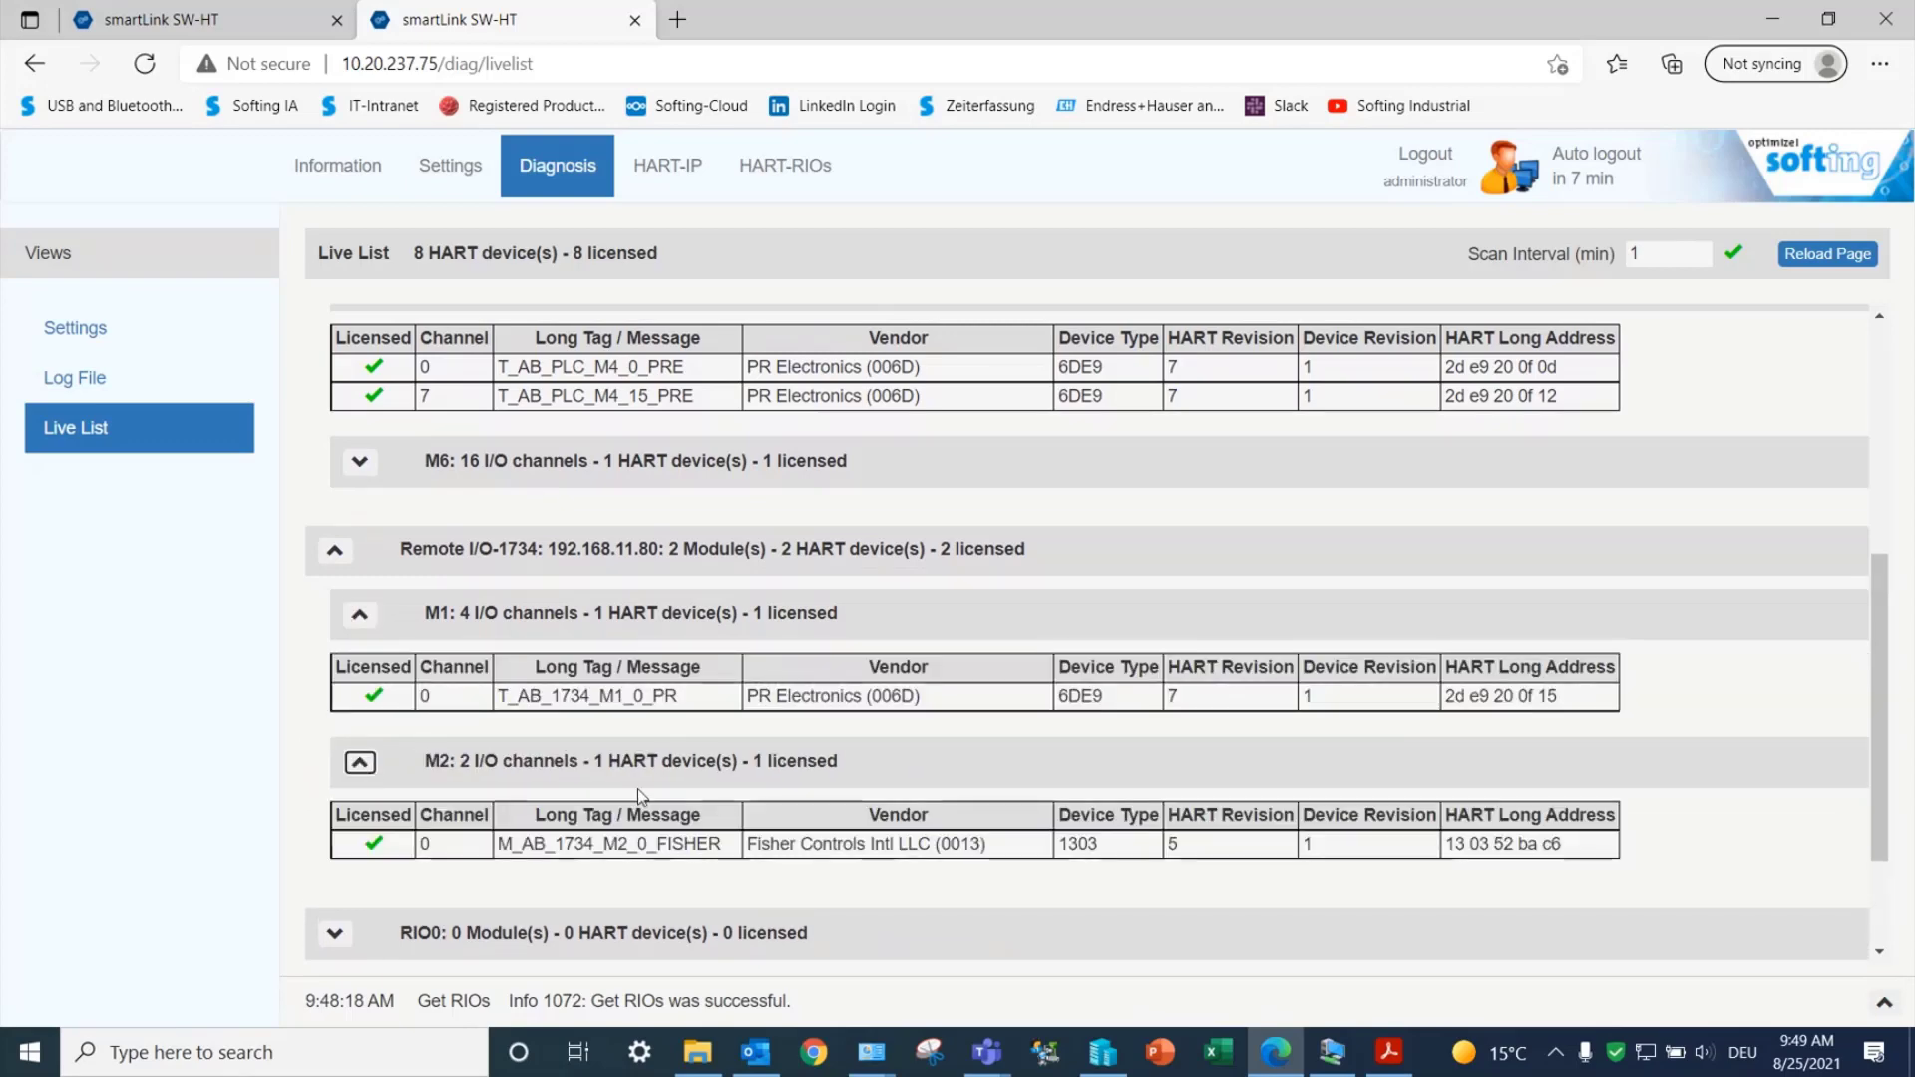
scroll(638, 788, up, 5)
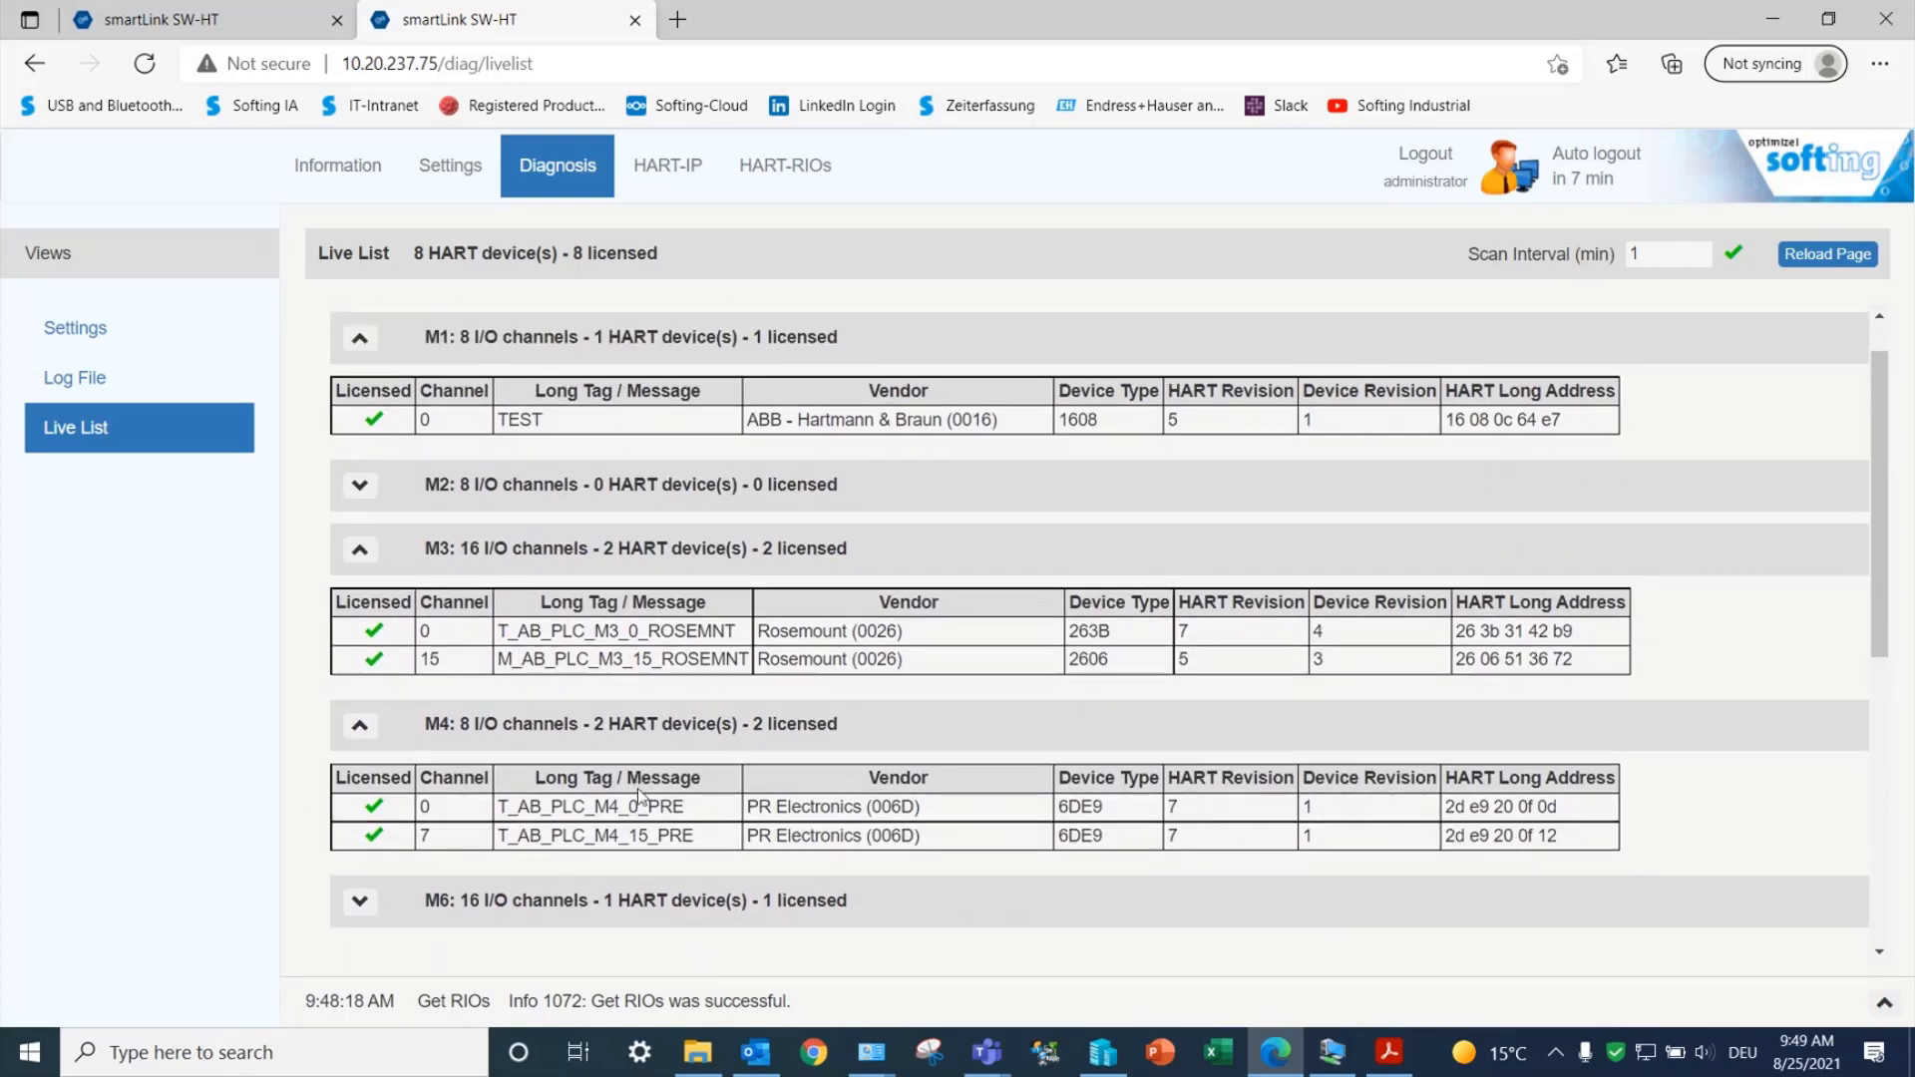